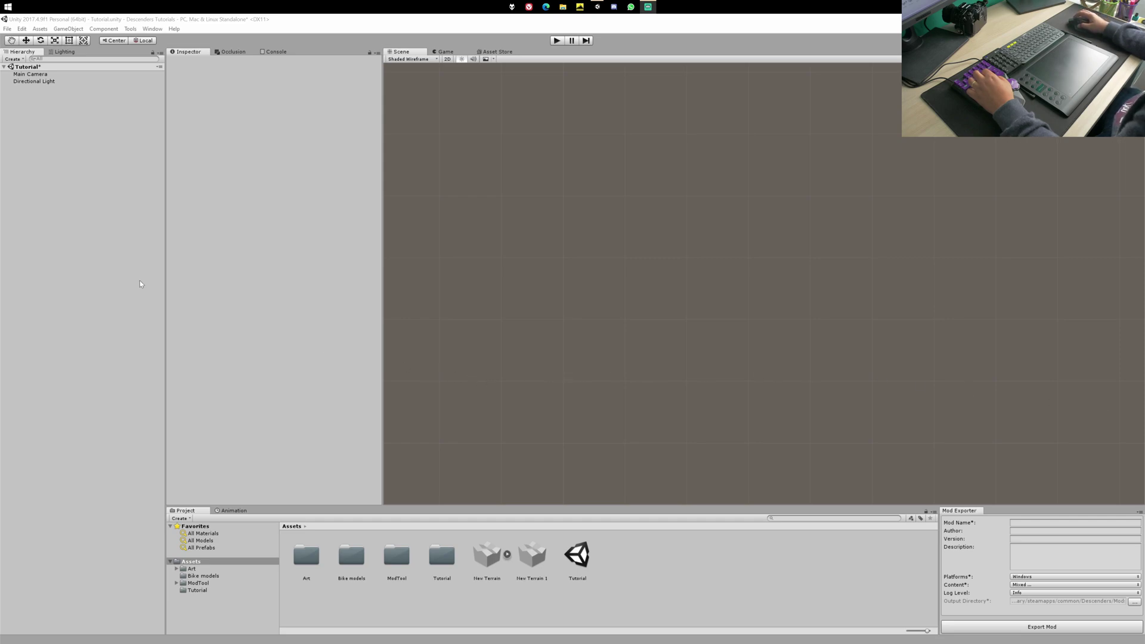
Create a new 3D Terrain object in the Tutorial scene
right_click(69, 154)
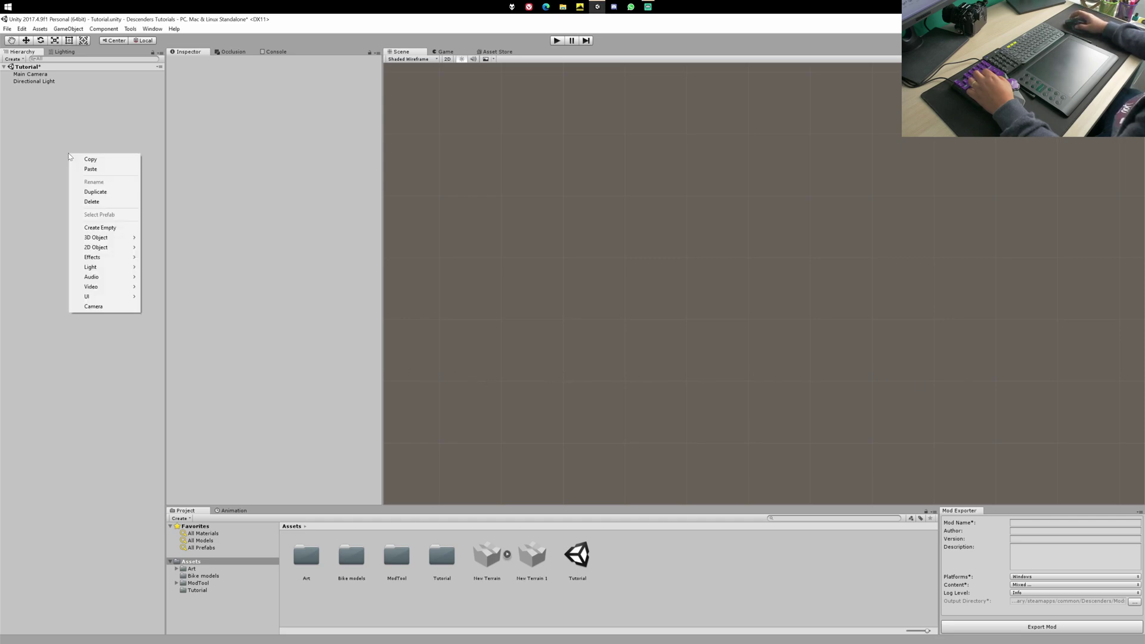
mouse_move(100, 238)
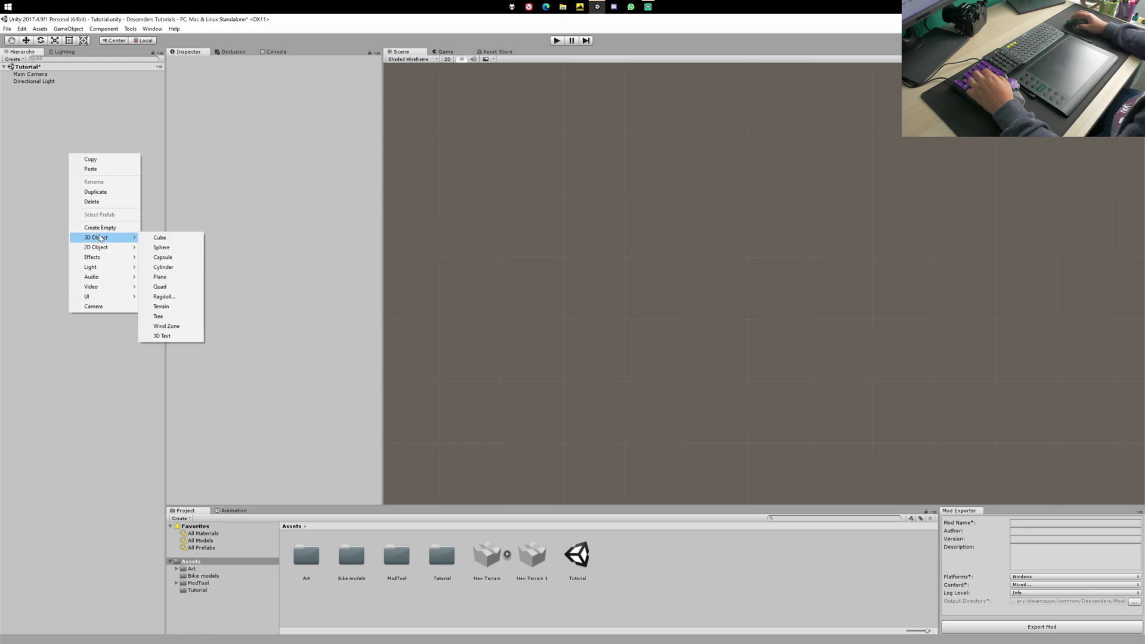
left_click(173, 307)
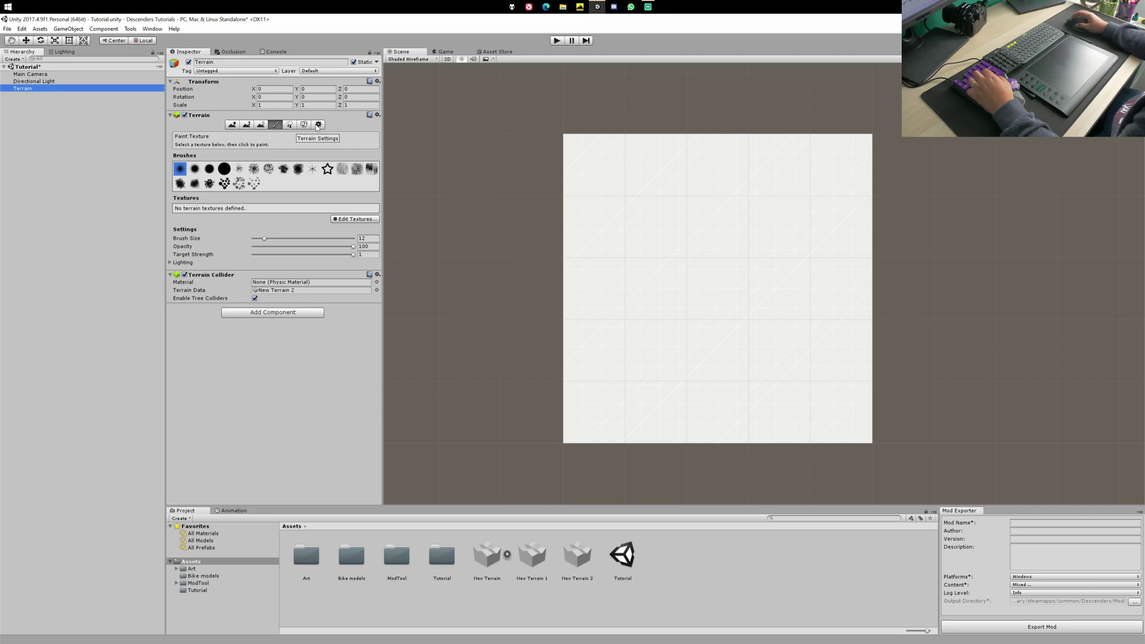
In the terrain settings, set the terrain's width and length to 1000 each
left_click(318, 125)
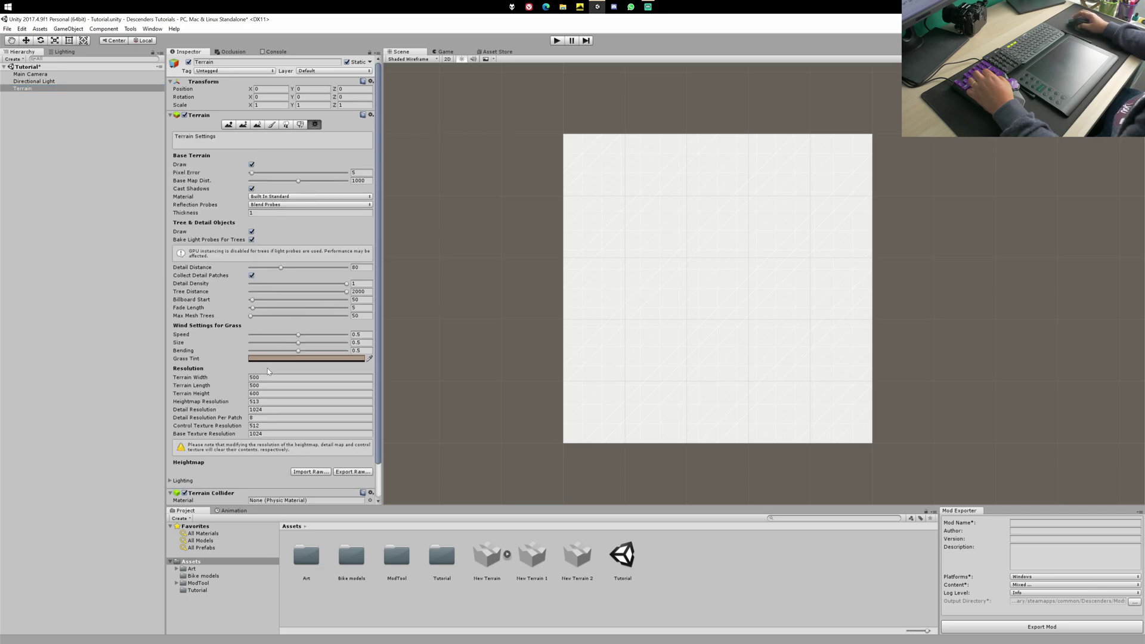
type("1000")
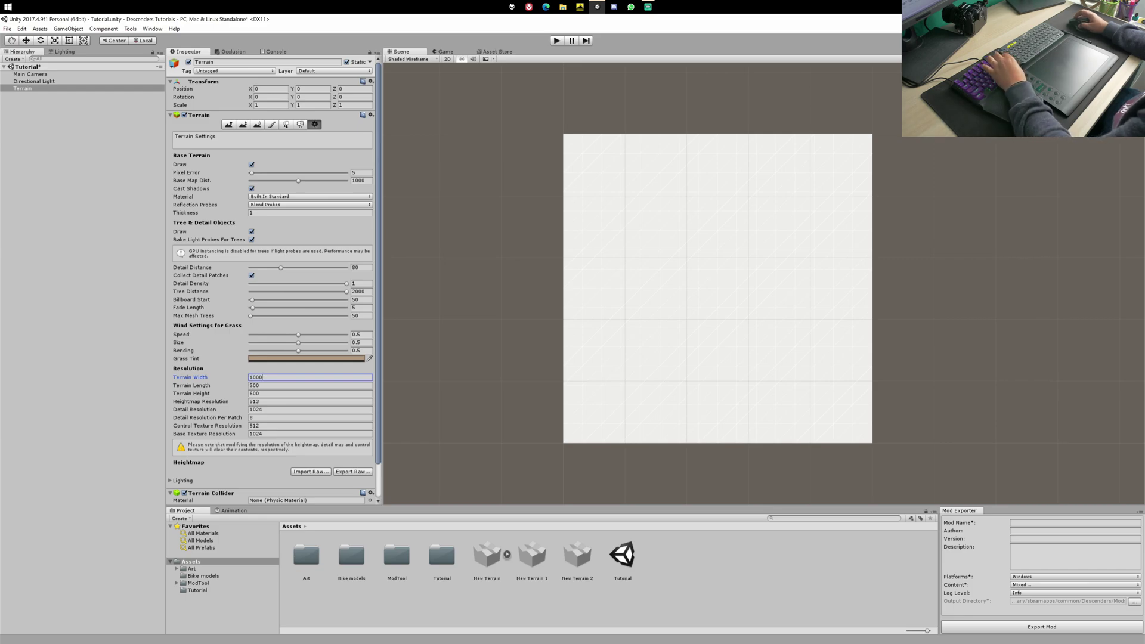
key("Tab")
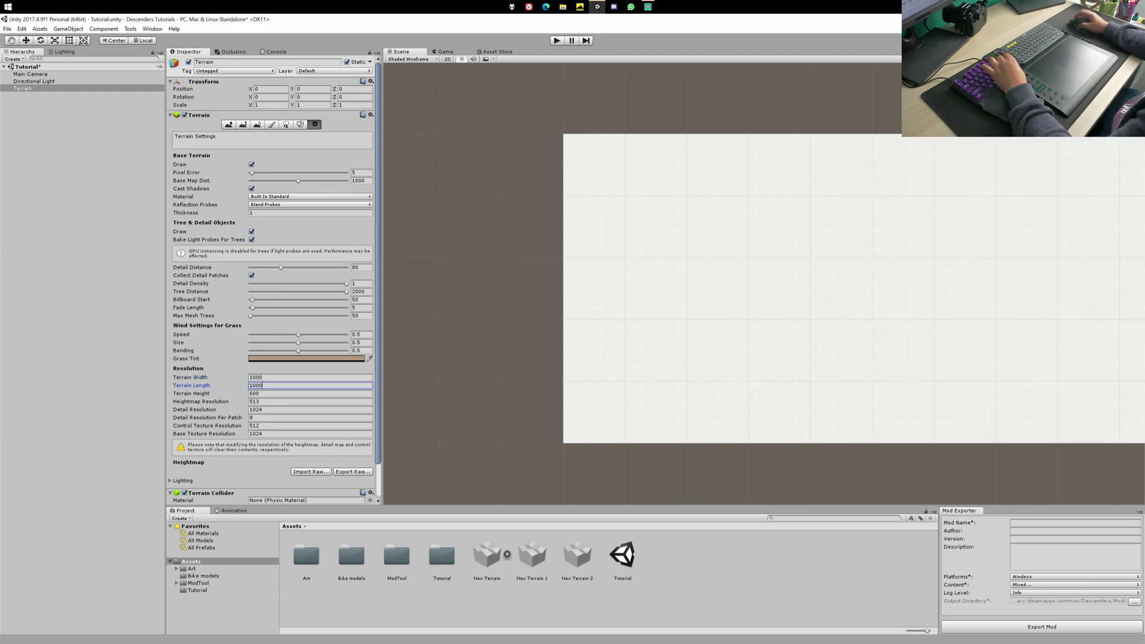
type("1000")
Enter 2000 as the terrain's heightmap resolution and set its control texture resolution to 1024
left_click(275, 401)
type("2000")
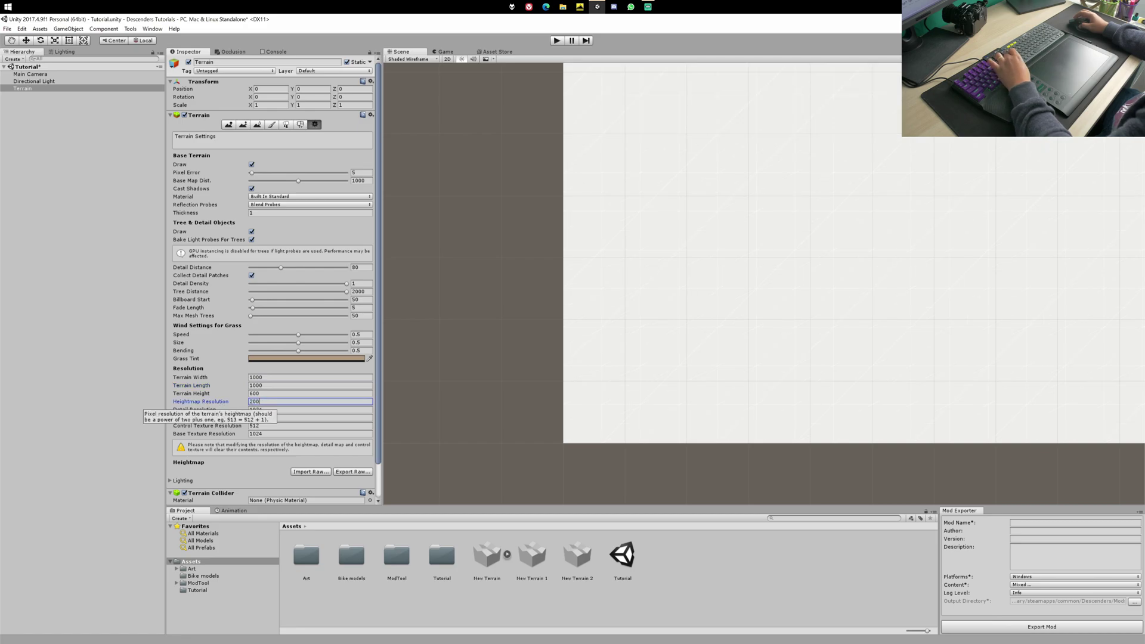
left_click(275, 426)
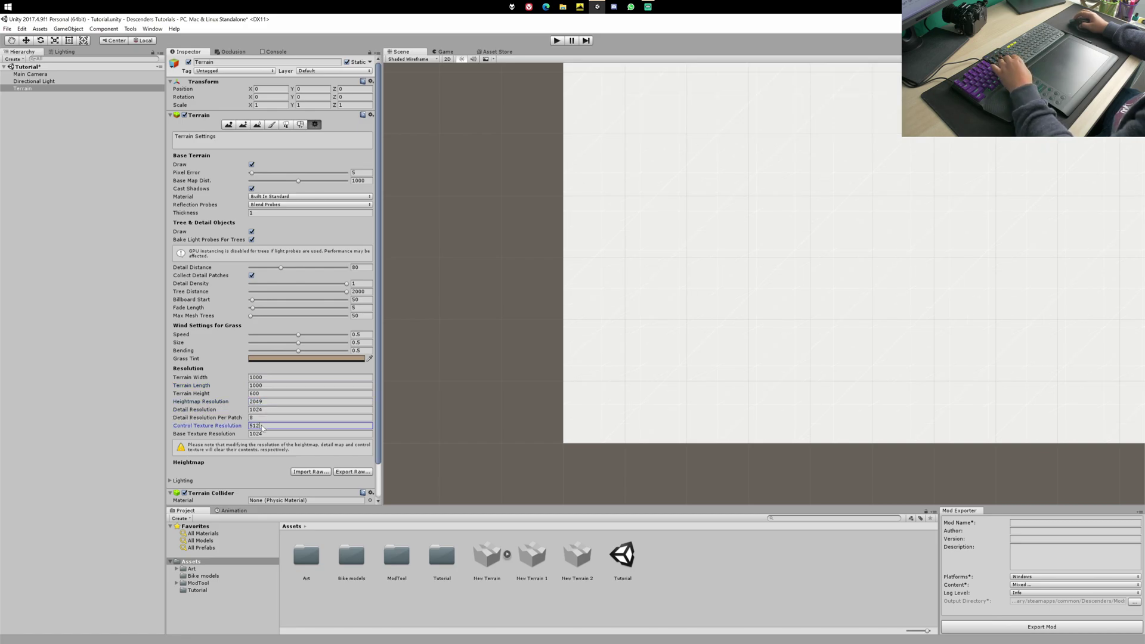
type("1")
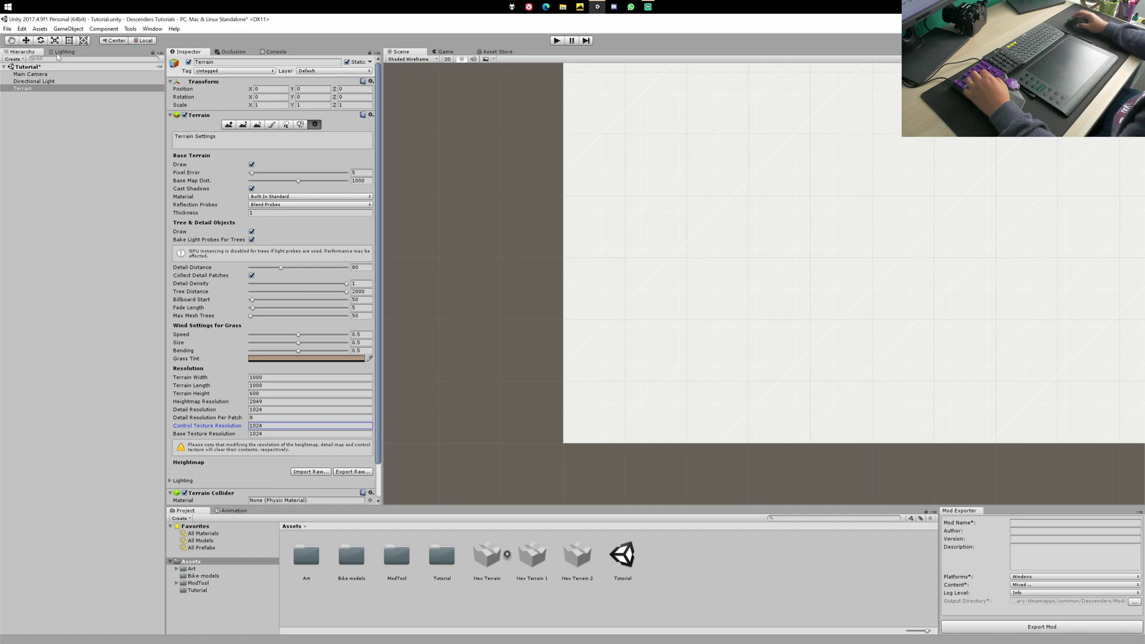
Start adding a new texture to the terrain in Paint Texture mode
scroll(737, 317, "down", 4)
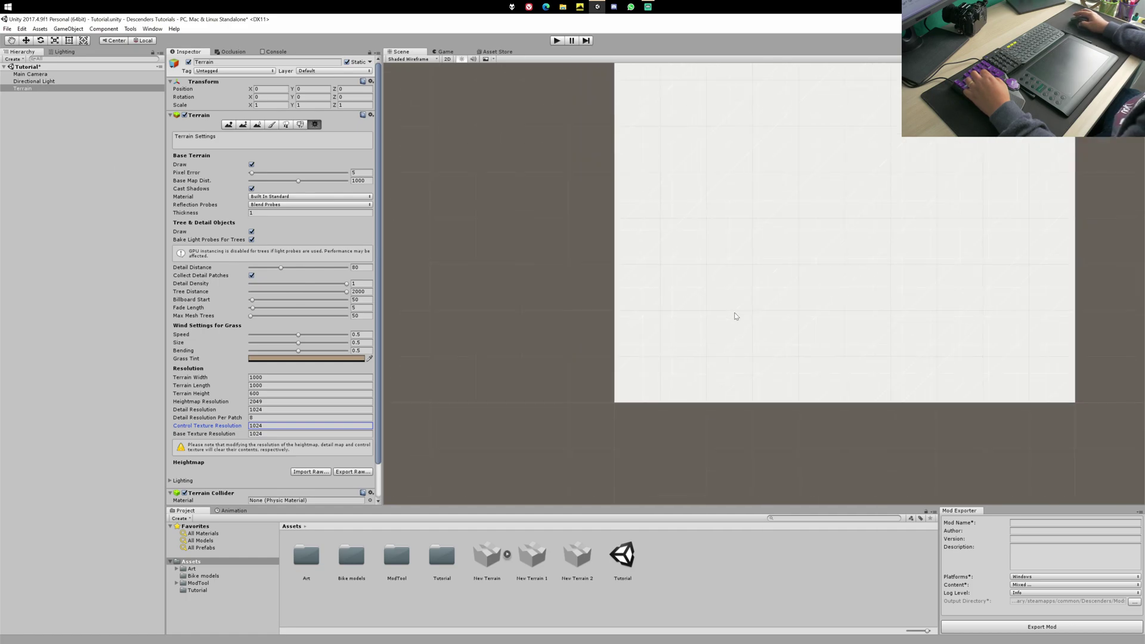
middle_click_drag(767, 231, 659, 333)
left_click(271, 126)
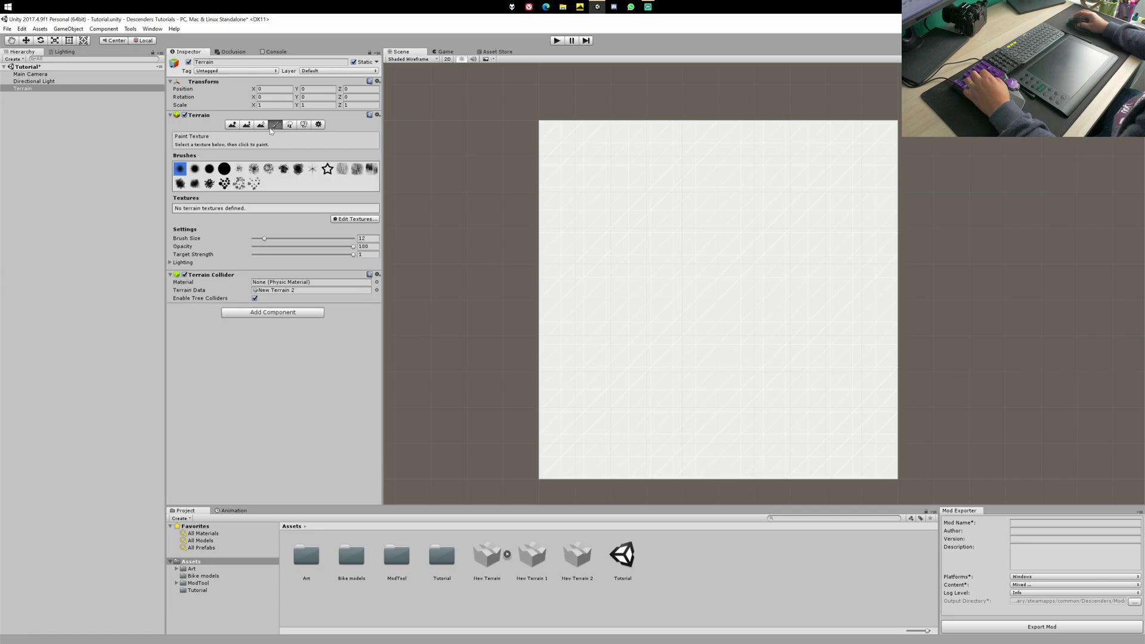
left_click(354, 219)
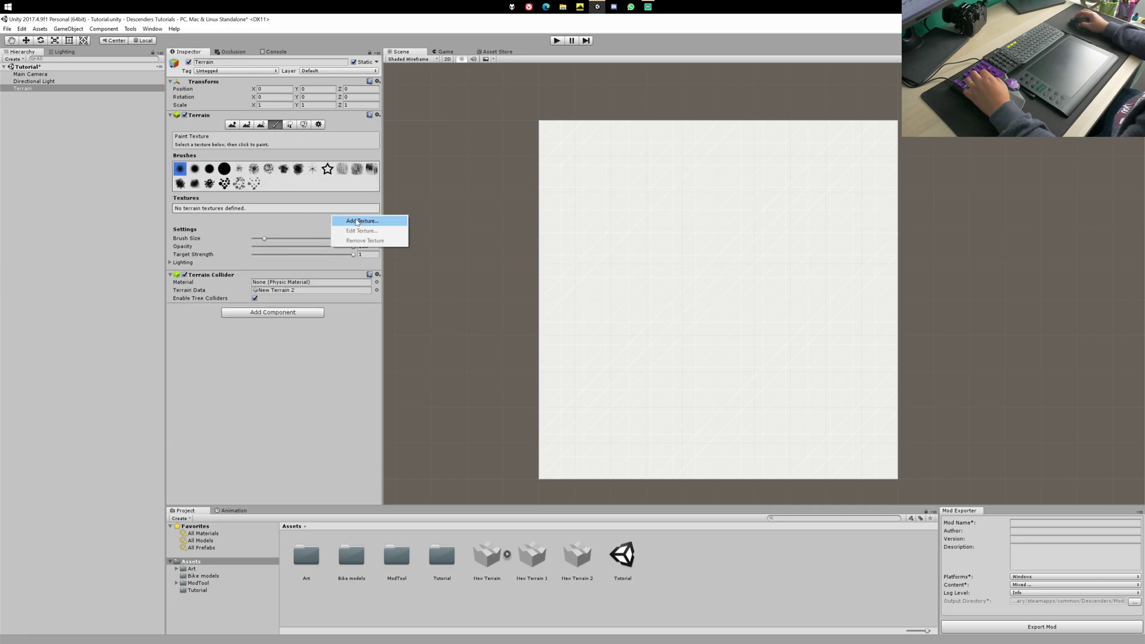
left_click(385, 223)
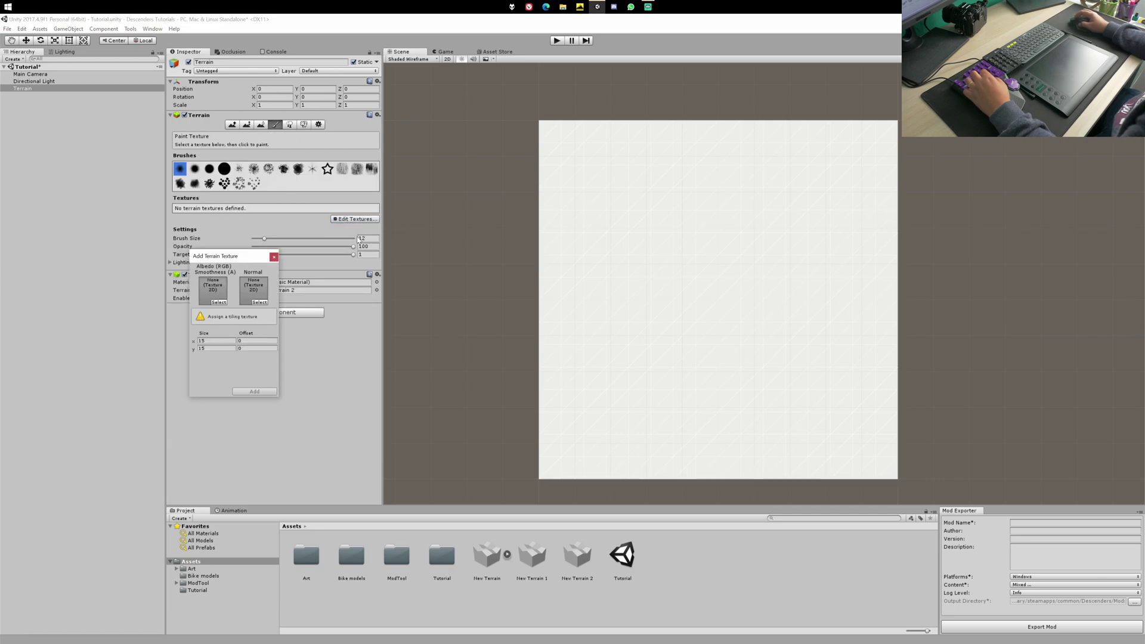
left_click(225, 303)
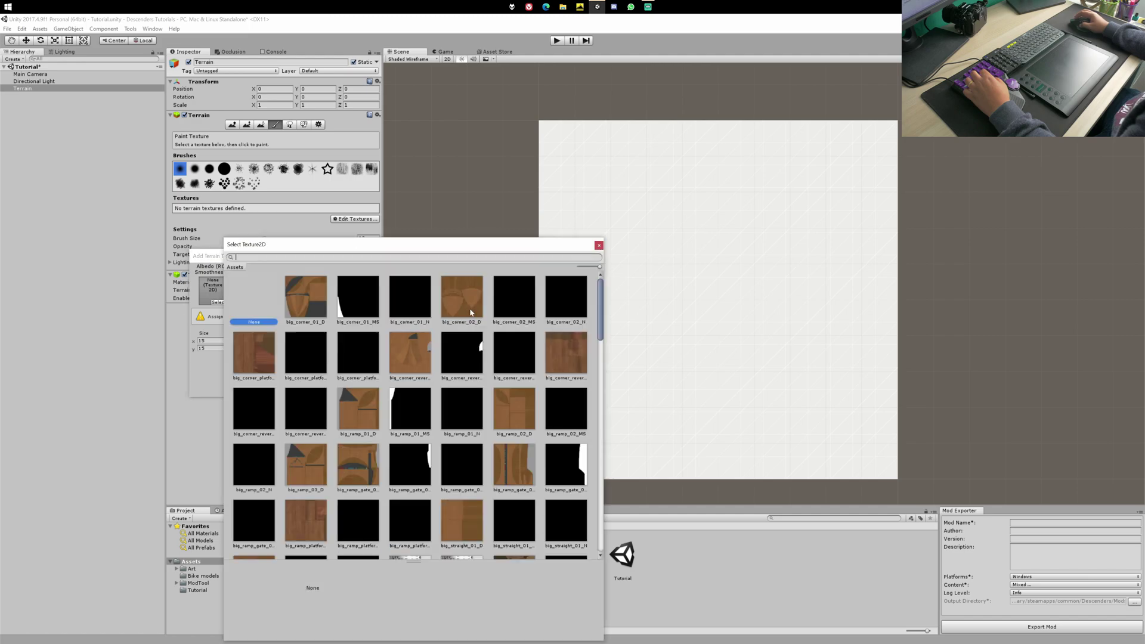
scroll(485, 498, "down", 12)
key("Escape")
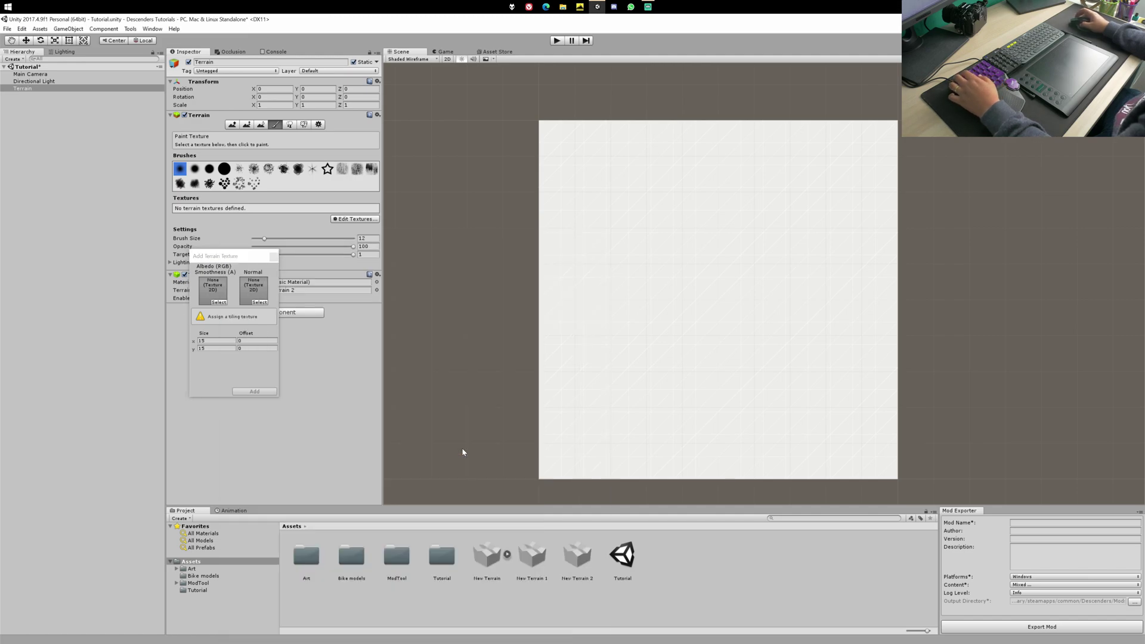
Start importing the standard Environment package into the project's assets
right_click(696, 567)
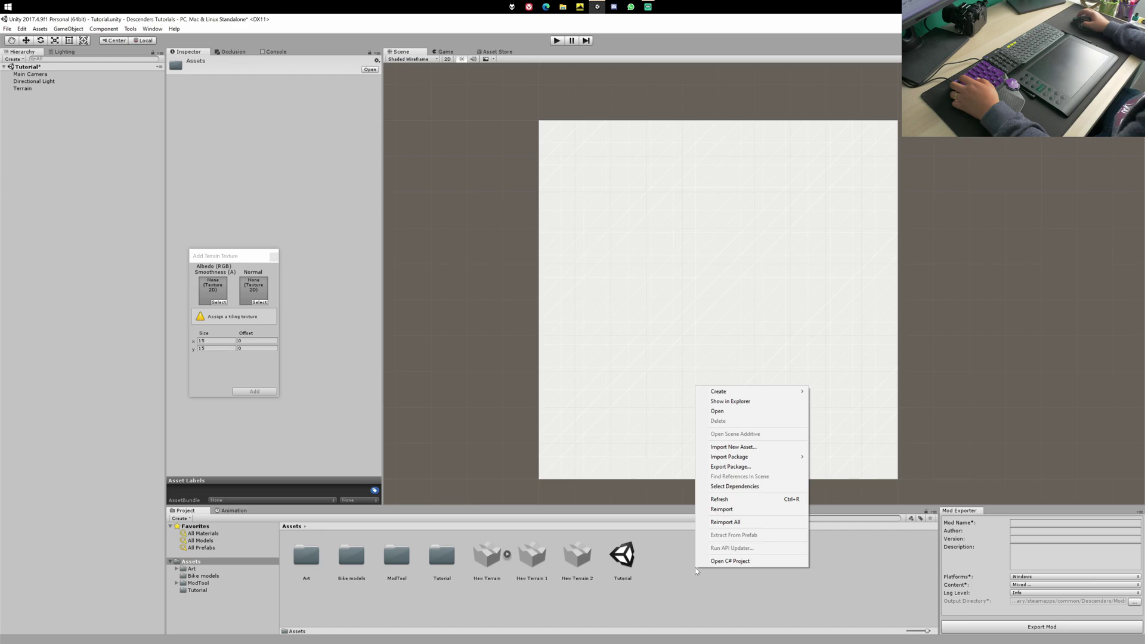
mouse_move(788, 457)
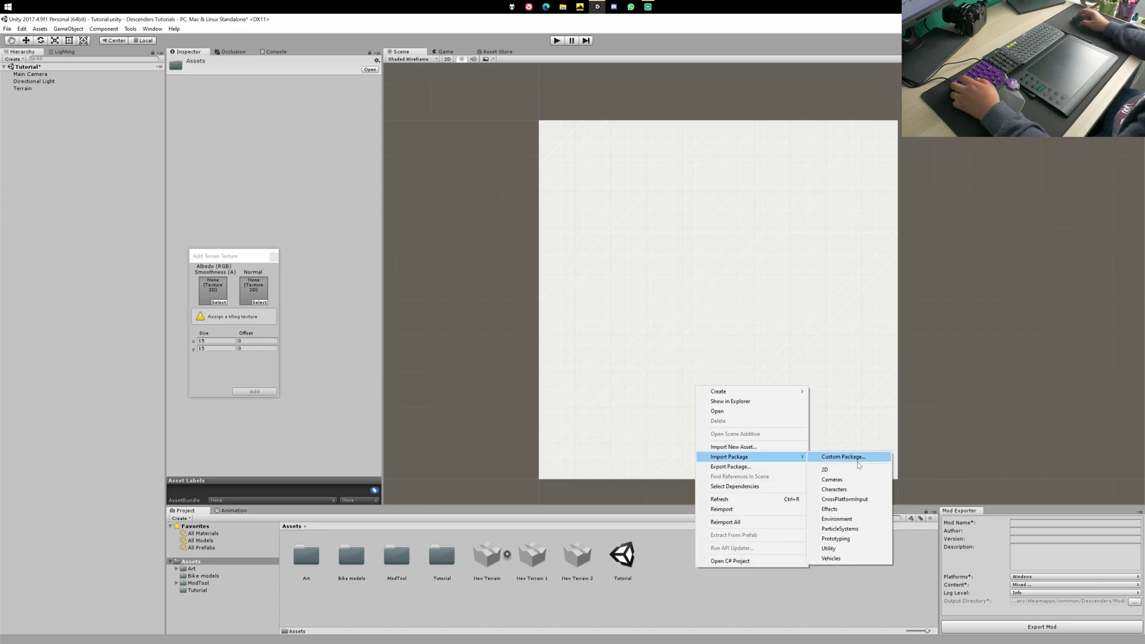
left_click(842, 519)
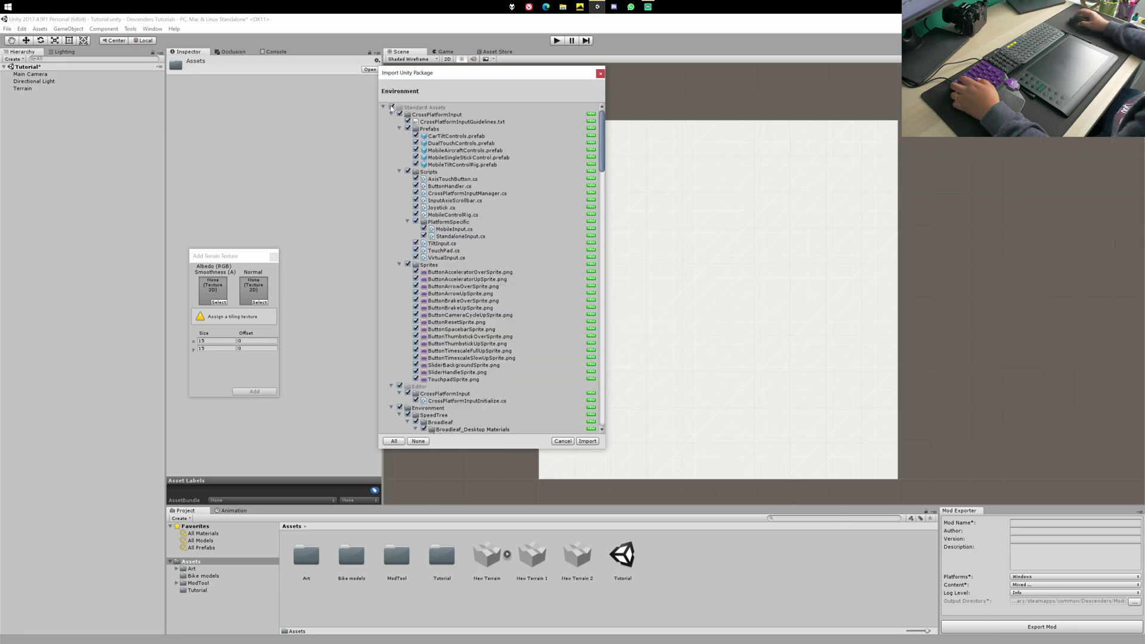
Exclude everything in the Environment package except the TerrainAssets folder and import it
left_click(391, 107)
left_click(391, 114)
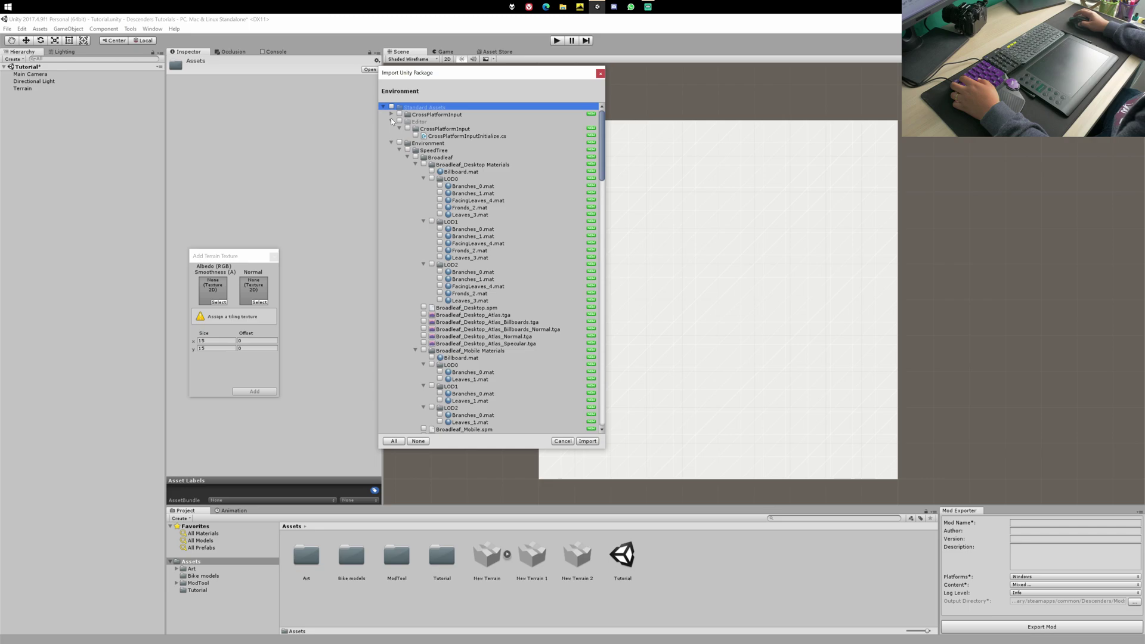
left_click(392, 122)
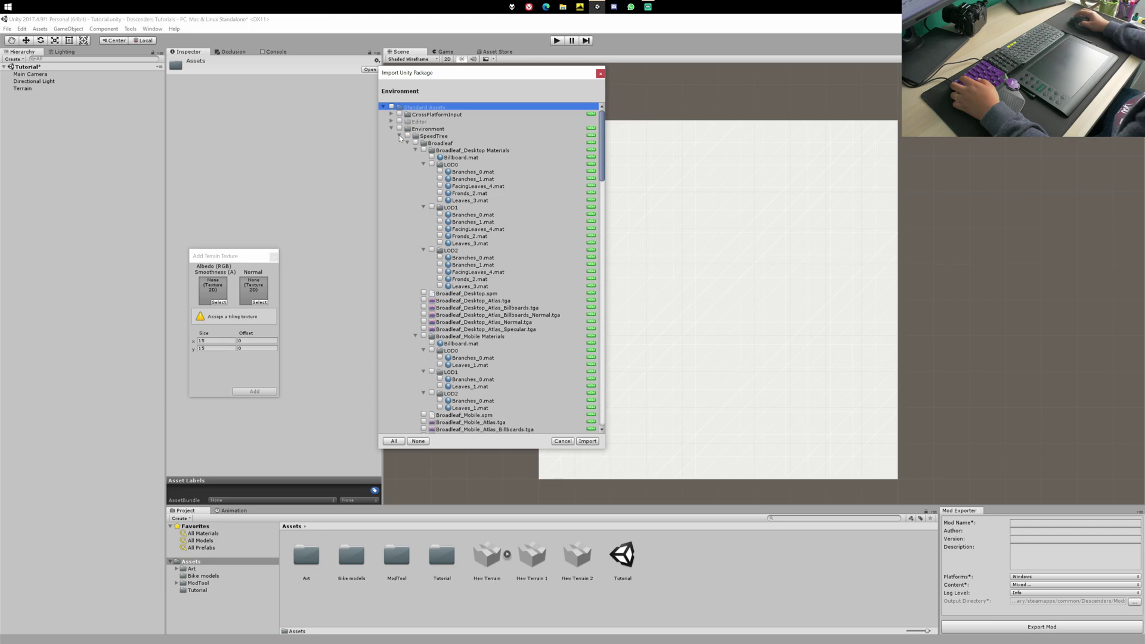
left_click(399, 136)
left_click(399, 143)
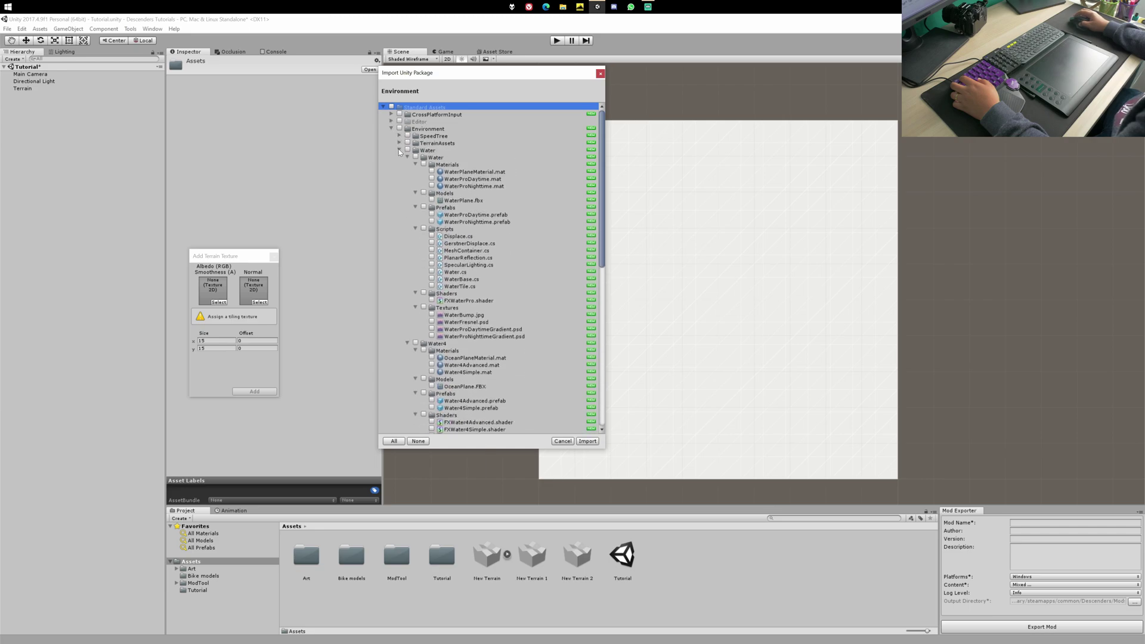
left_click(400, 151)
left_click(400, 158)
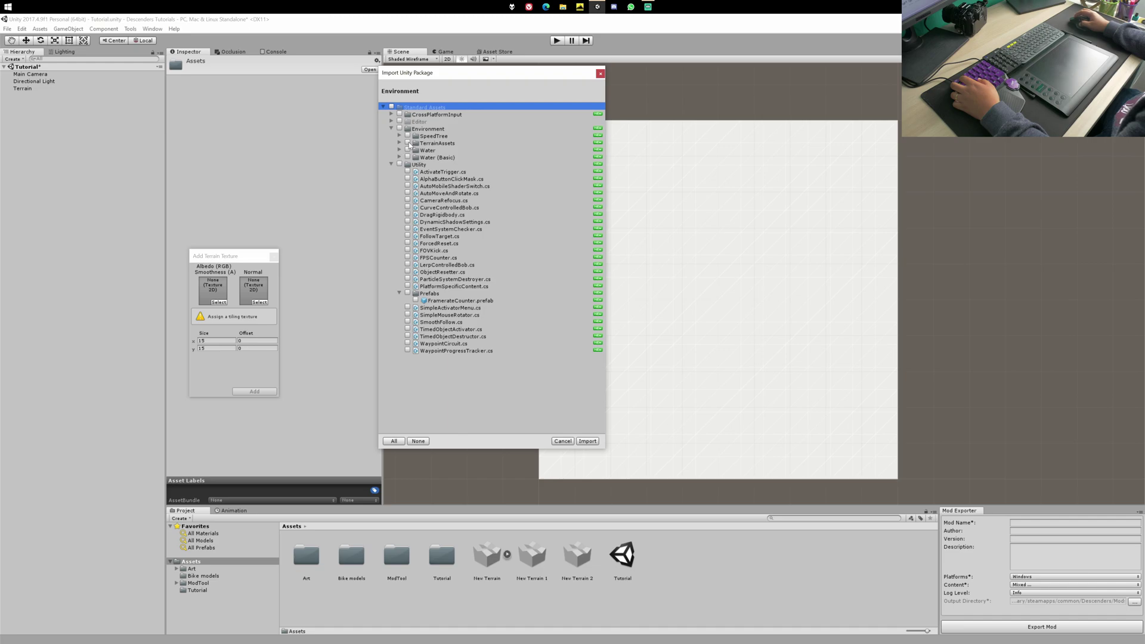
left_click(408, 143)
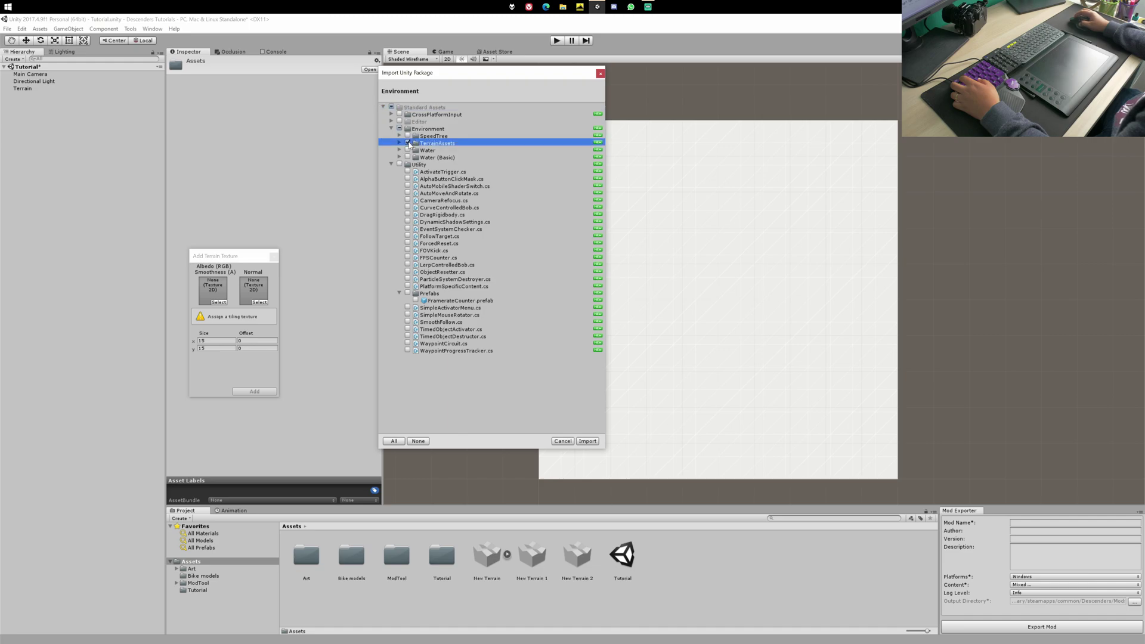
left_click(587, 441)
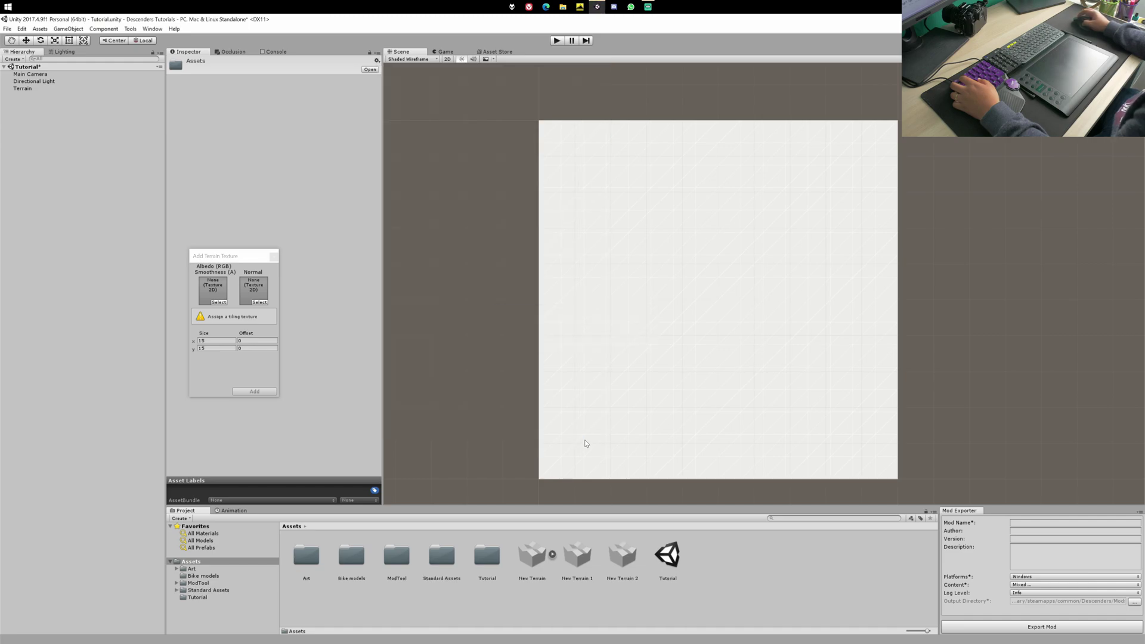
Add GrassHillAlbedo from the imported SurfaceTextures folder as the terrain's albedo texture
left_click(209, 591)
left_click(228, 619)
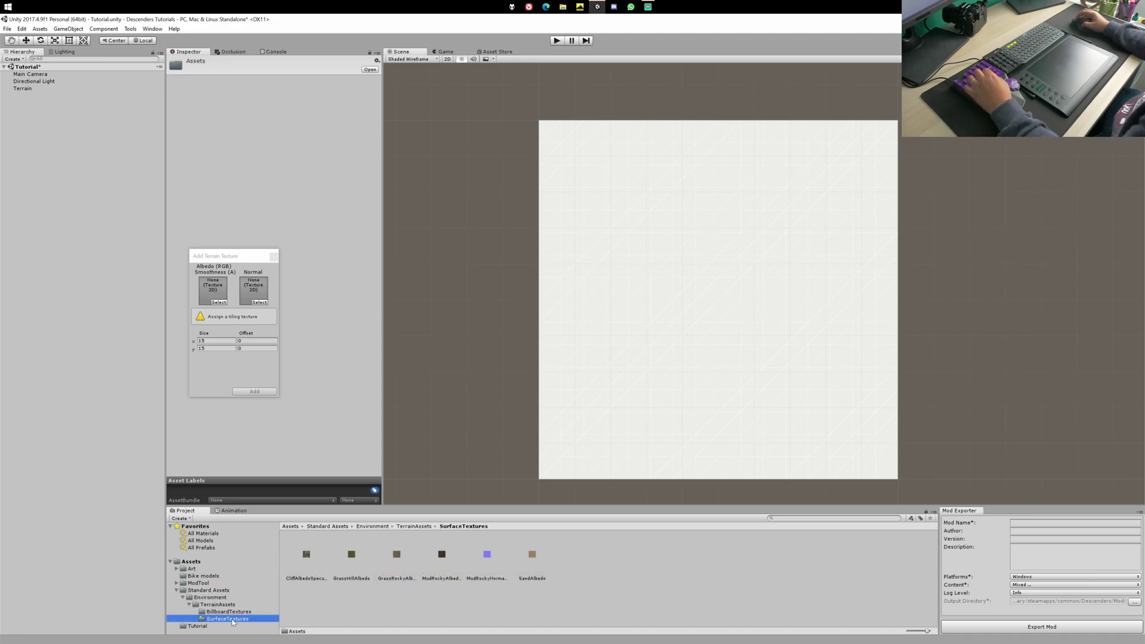
left_click(358, 558)
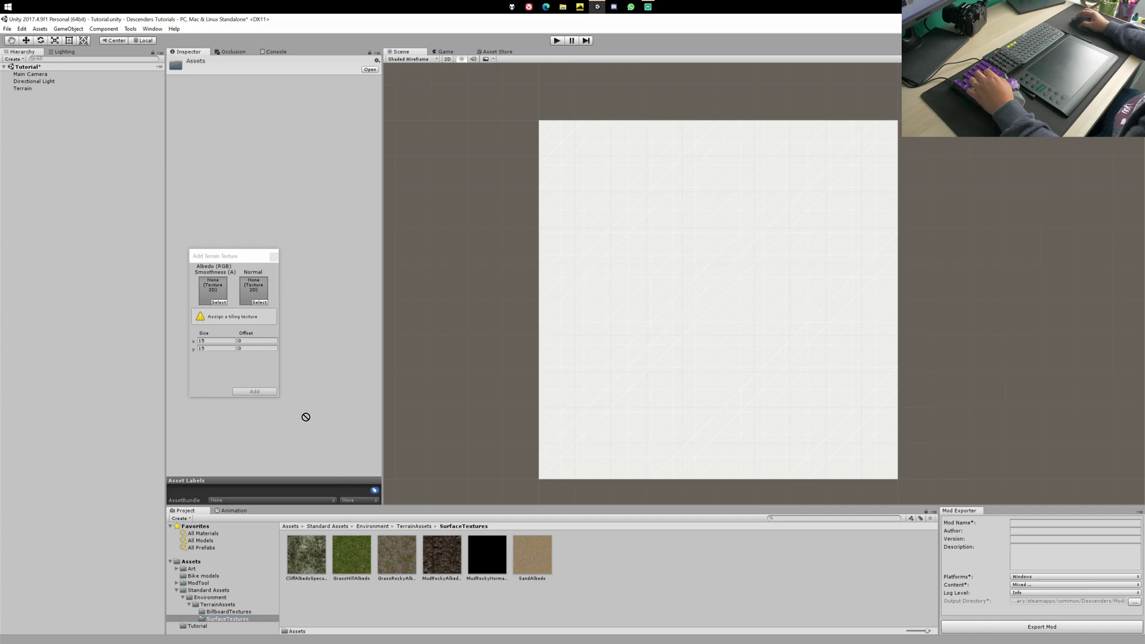
left_click_drag(306, 417, 213, 285)
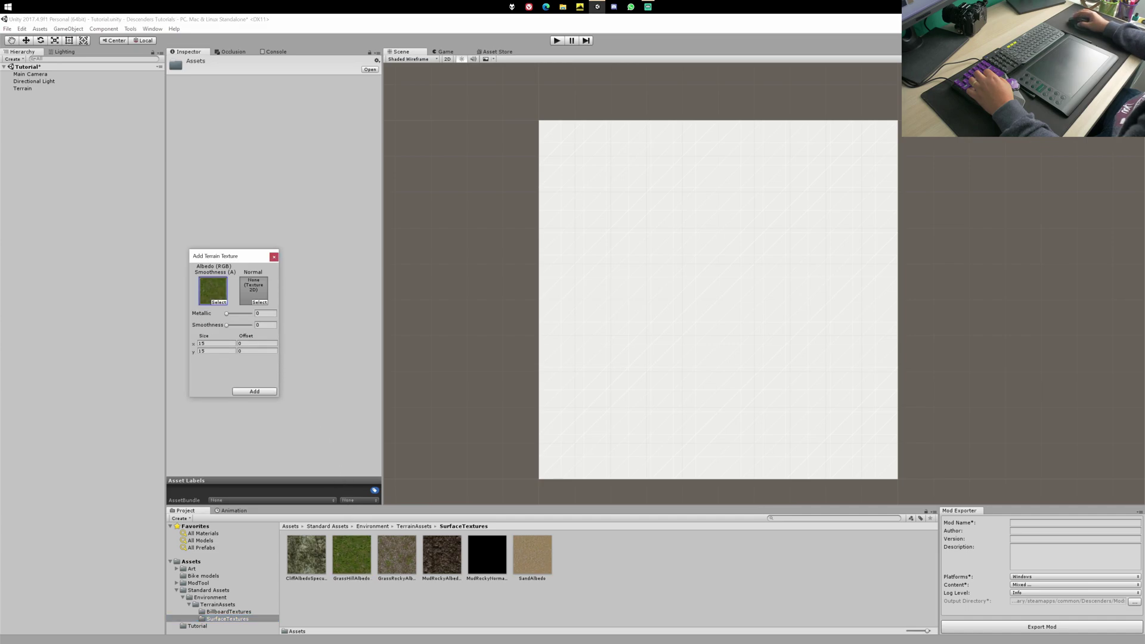
left_click(255, 392)
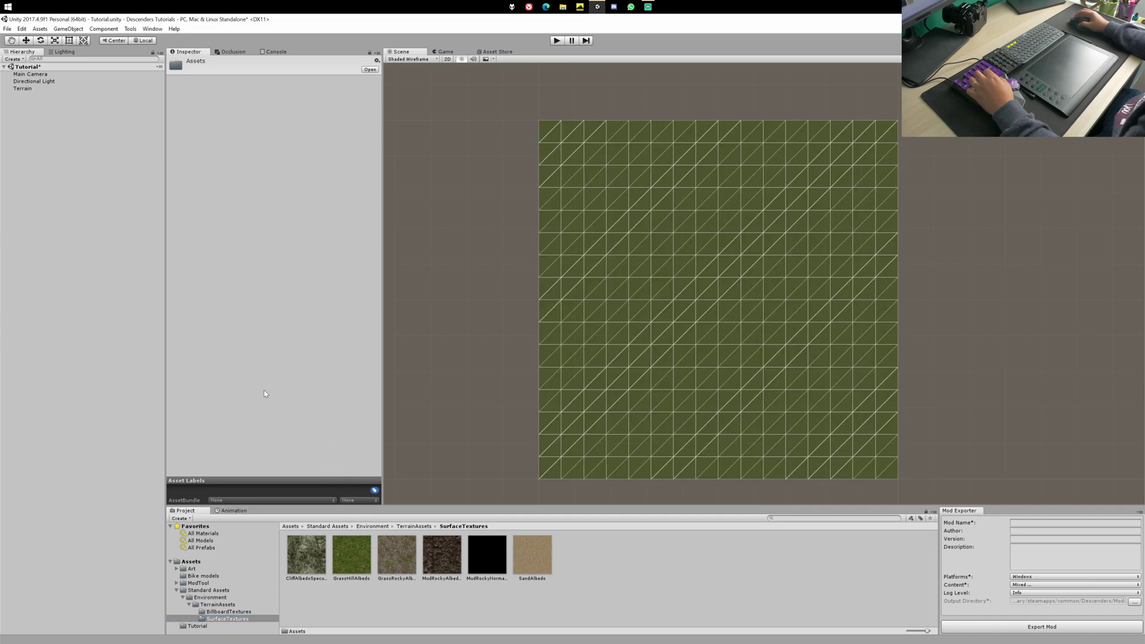
Change the scene's draw mode to Shaded so the terrain displays without wireframe
left_click(41, 88)
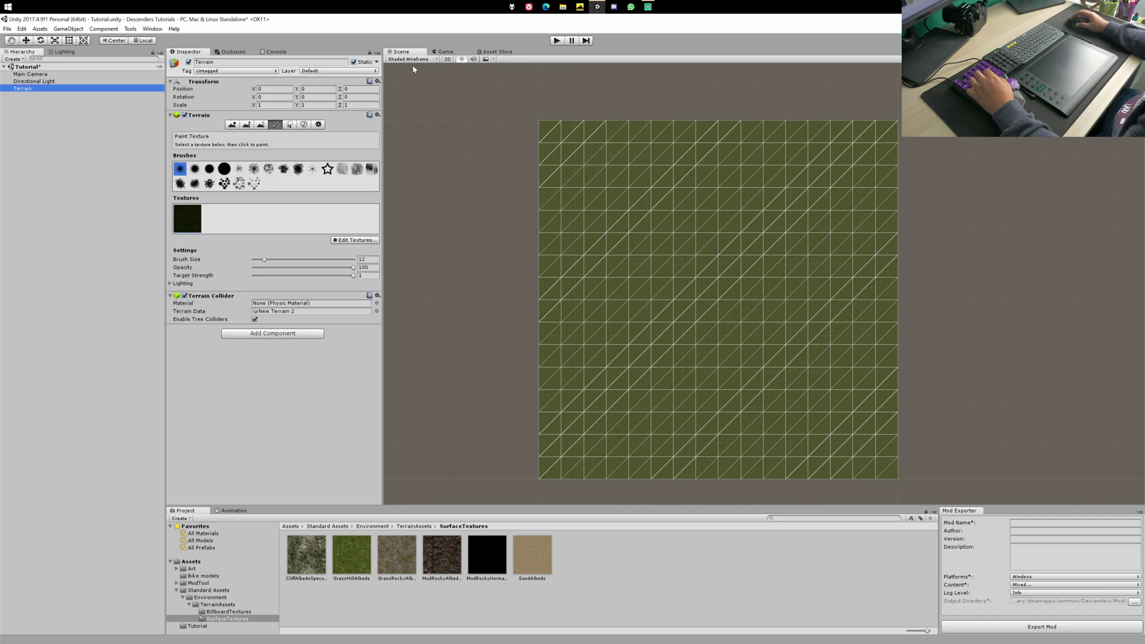
left_click(410, 59)
left_click(413, 74)
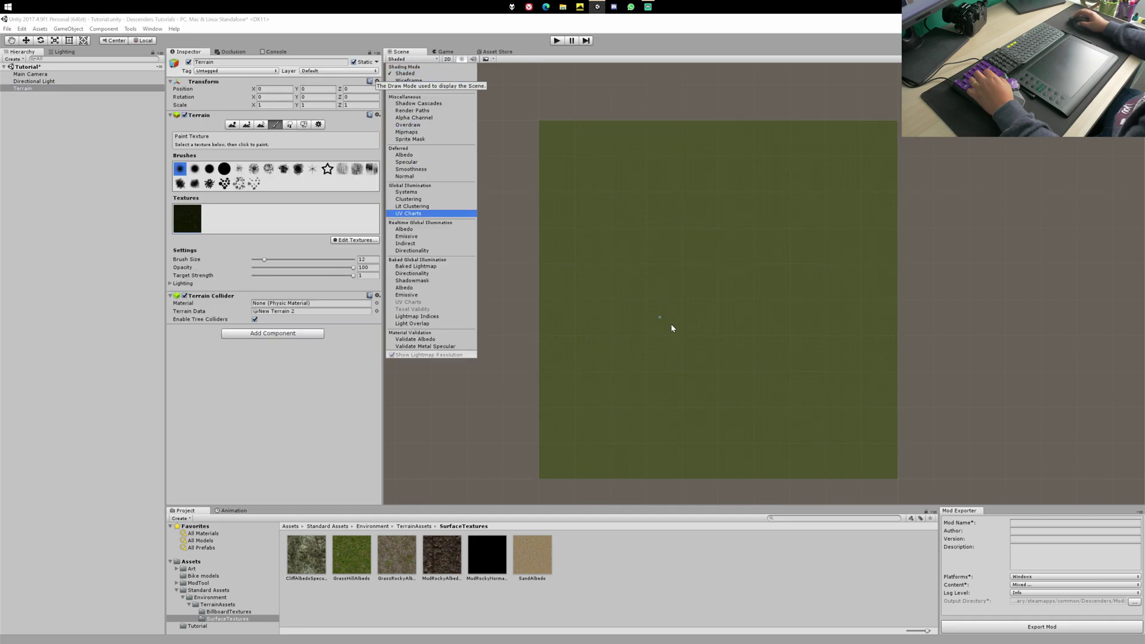
left_click(713, 331)
scroll(716, 334, "up", 4)
scroll(719, 338, "up", 2)
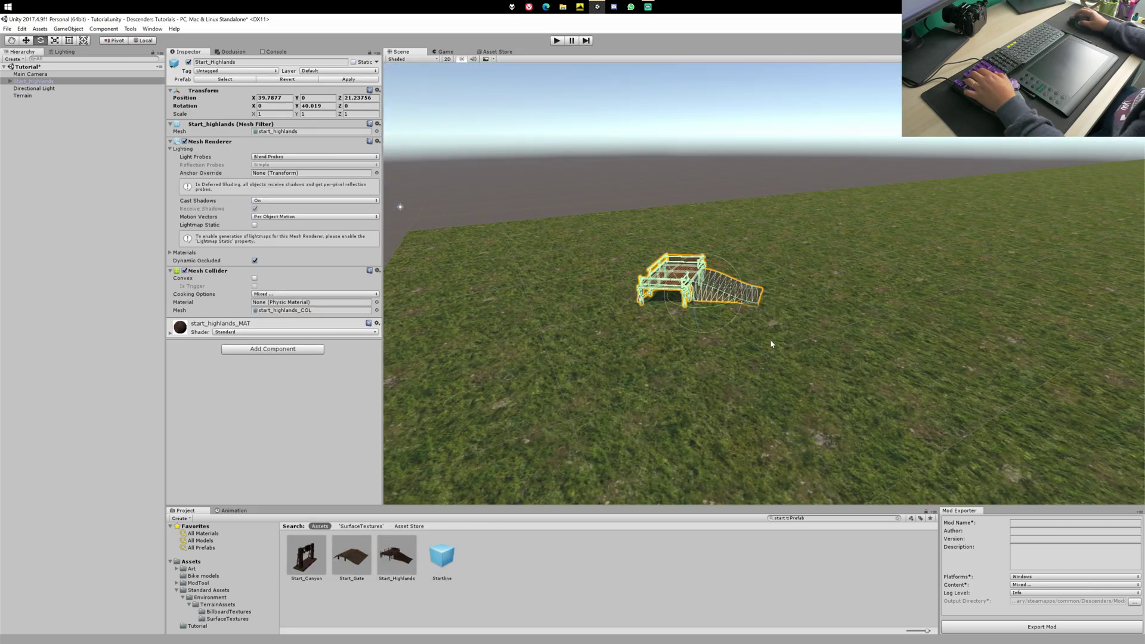
Paint a raised platform about 1.9 high around the Start_Highlands ramp, using brush size 24 and opacity 16
left_click(215, 182)
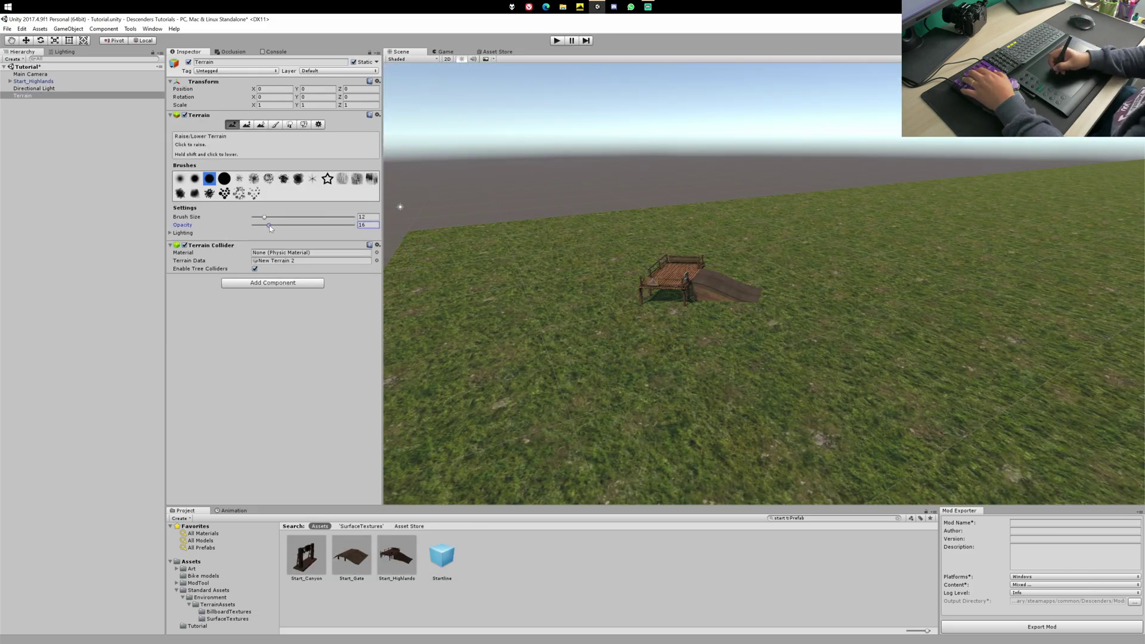
left_click_drag(626, 326, 686, 313)
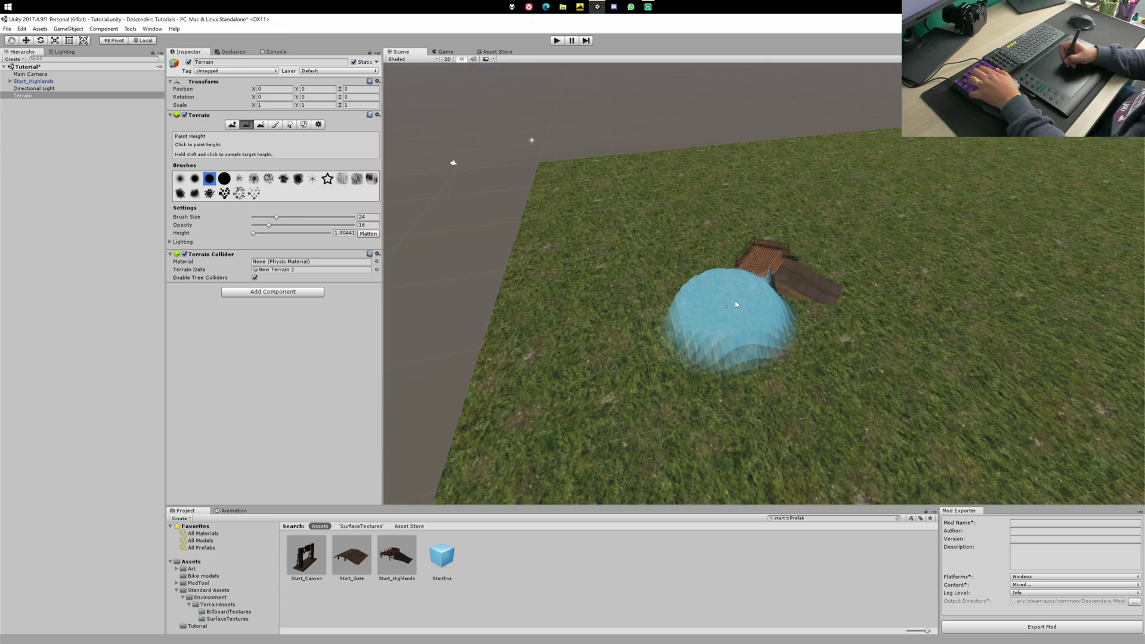
left_click_drag(735, 305, 782, 217)
Delete the buried Start_Highlands ramp and place a fresh Start_Highlands prefab on top of the raised ground
key("w")
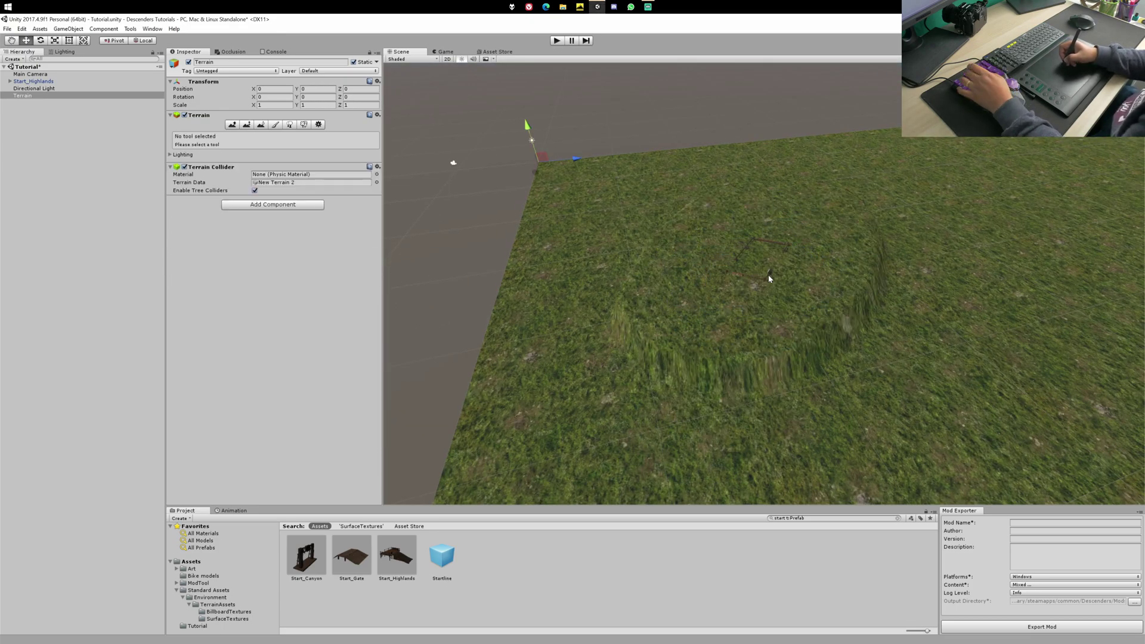
left_click(769, 277)
key("Delete")
mouse_move(396, 555)
left_mouse_down()
mouse_move(516, 429)
mouse_move(743, 281)
mouse_move(757, 291)
left_mouse_up()
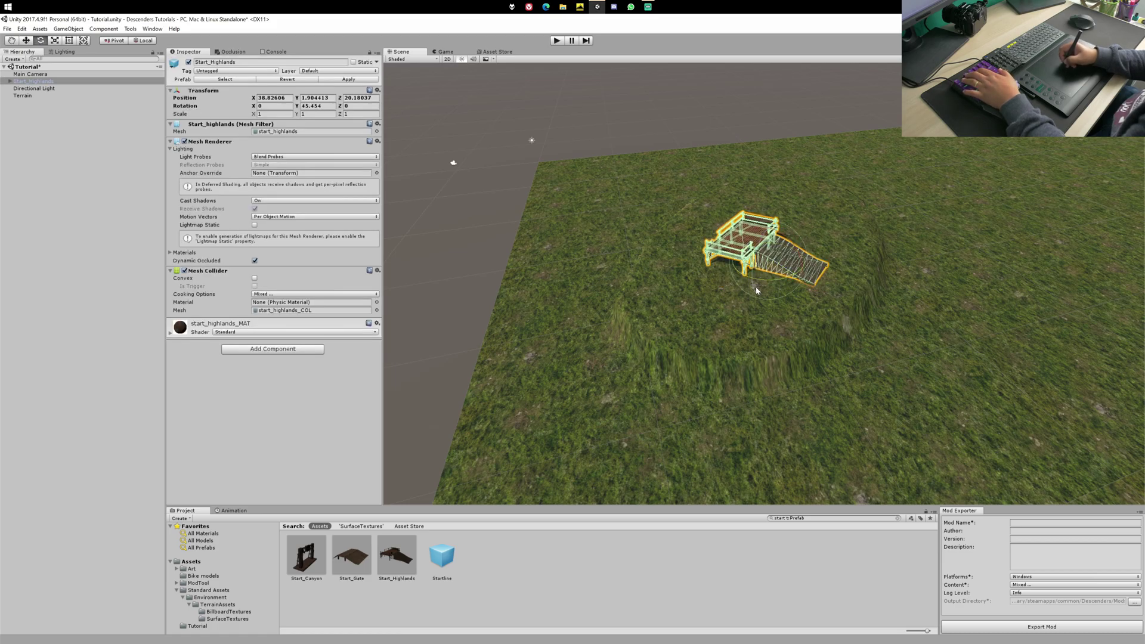
Smooth the raised ground's edge in front of the start ramp with Smooth Height, using brush size 24 and opacity 100
middle_click_drag(913, 291, 917, 264)
left_click(917, 268)
left_click_drag(917, 269, 861, 324, "alt")
middle_click_drag(862, 324, 840, 224)
mouse_move(842, 226)
left_mouse_down("alt")
mouse_move(877, 214)
mouse_move(744, 271)
mouse_move(725, 318)
left_mouse_up("alt")
key("shift+e")
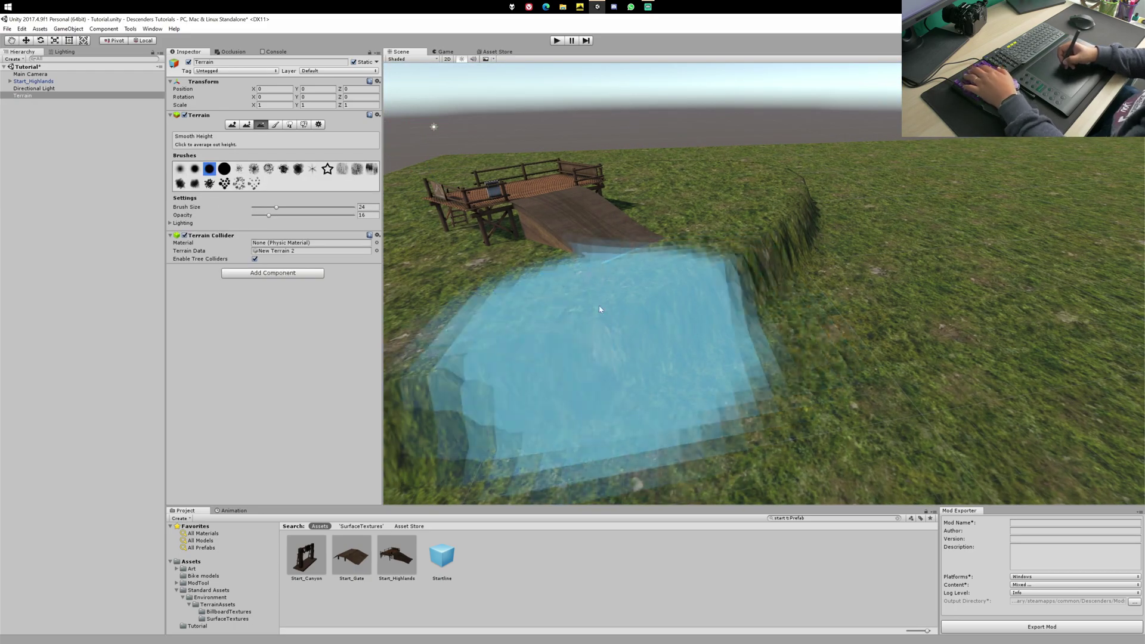
left_click_drag(323, 218, 412, 218)
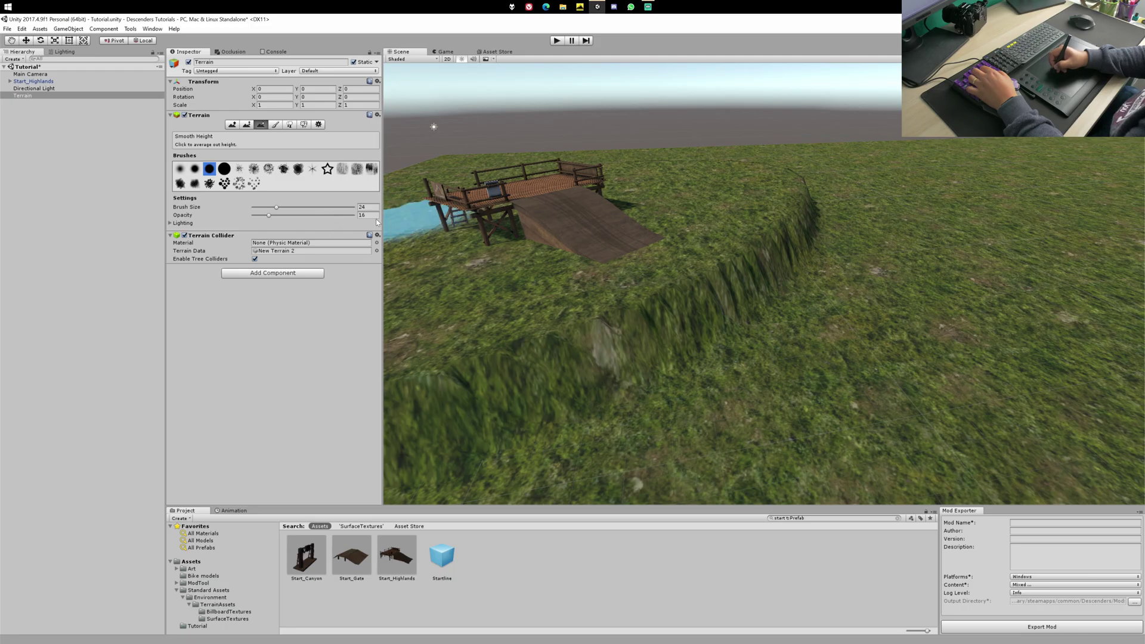
mouse_move(772, 357)
left_mouse_down()
mouse_move(785, 332)
mouse_move(740, 256)
mouse_move(704, 238)
left_mouse_up()
Show the scene as Shaded Wireframe and smooth the rest of the raised ground's slope with brush size 29
left_click(411, 59)
left_click(413, 89)
left_click_drag(824, 263, 936, 325, "alt")
mouse_move(937, 325)
left_mouse_down("alt")
mouse_move(1010, 253)
mouse_move(947, 304)
mouse_move(881, 304)
left_mouse_up("alt")
left_click_drag(276, 207, 282, 207)
left_click_drag(704, 292, 805, 305)
mouse_move(805, 305)
left_mouse_down("alt")
mouse_move(894, 272)
mouse_move(829, 322)
left_mouse_up("alt")
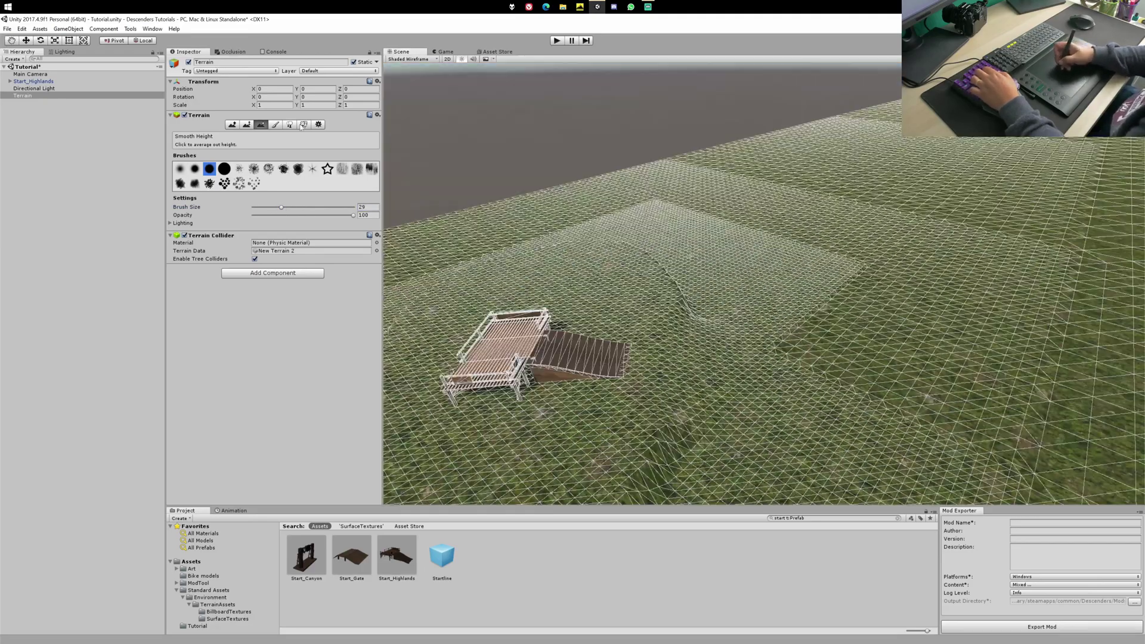
Add SandAlbedo from the SurfaceTextures folder as the terrain's second paint texture
left_click(275, 125)
left_click(356, 241)
left_click(361, 242)
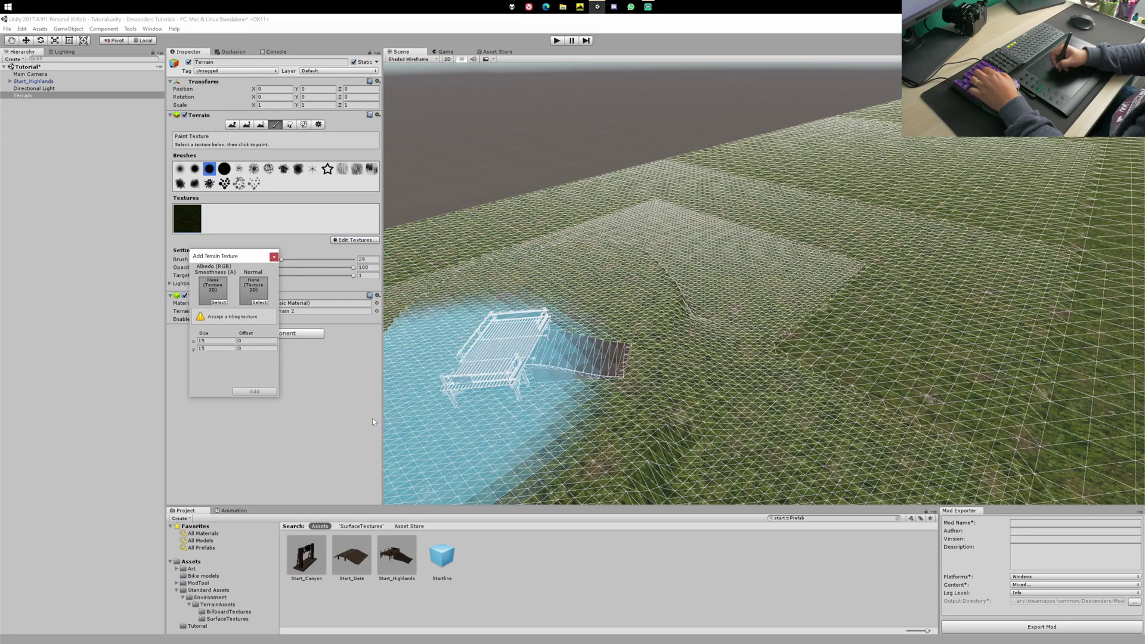
left_click(229, 619)
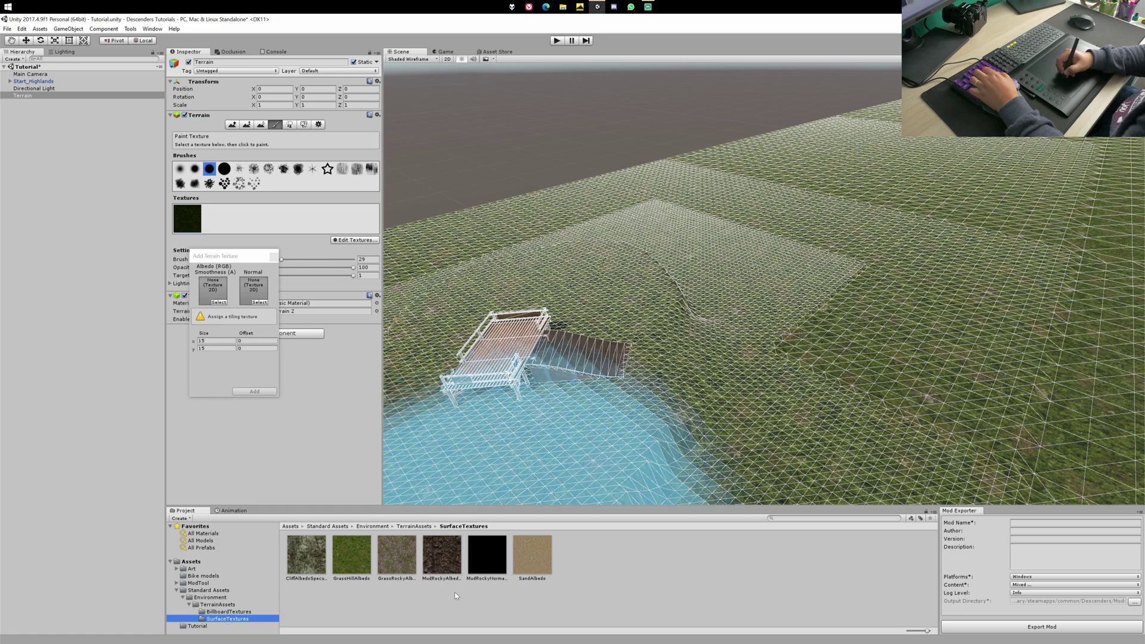
left_click_drag(541, 557, 215, 289)
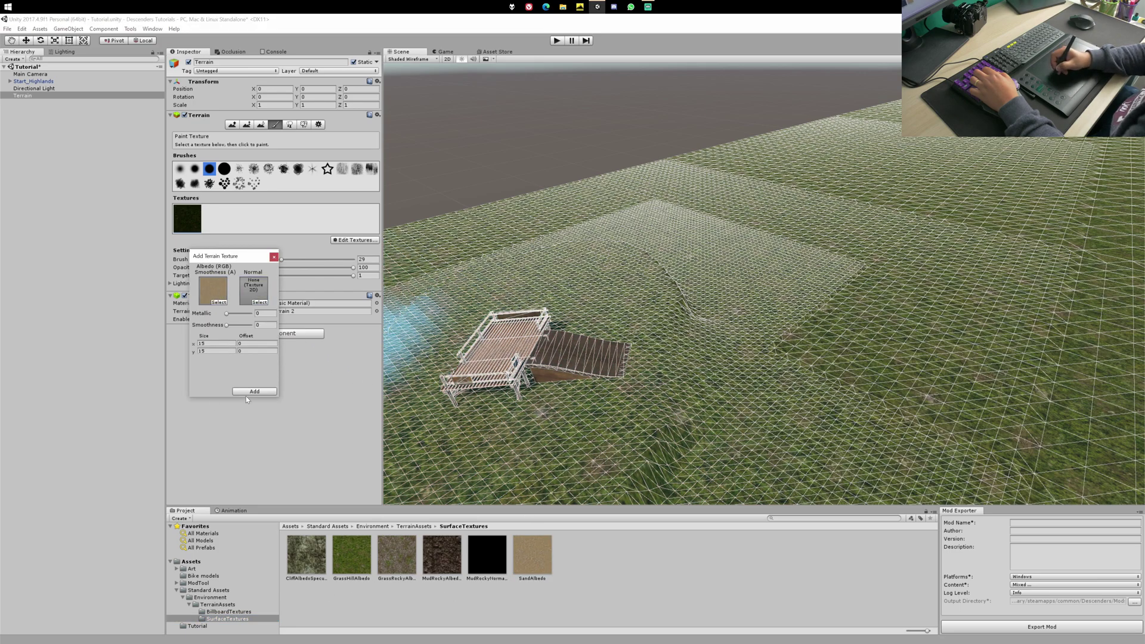
left_click(254, 392)
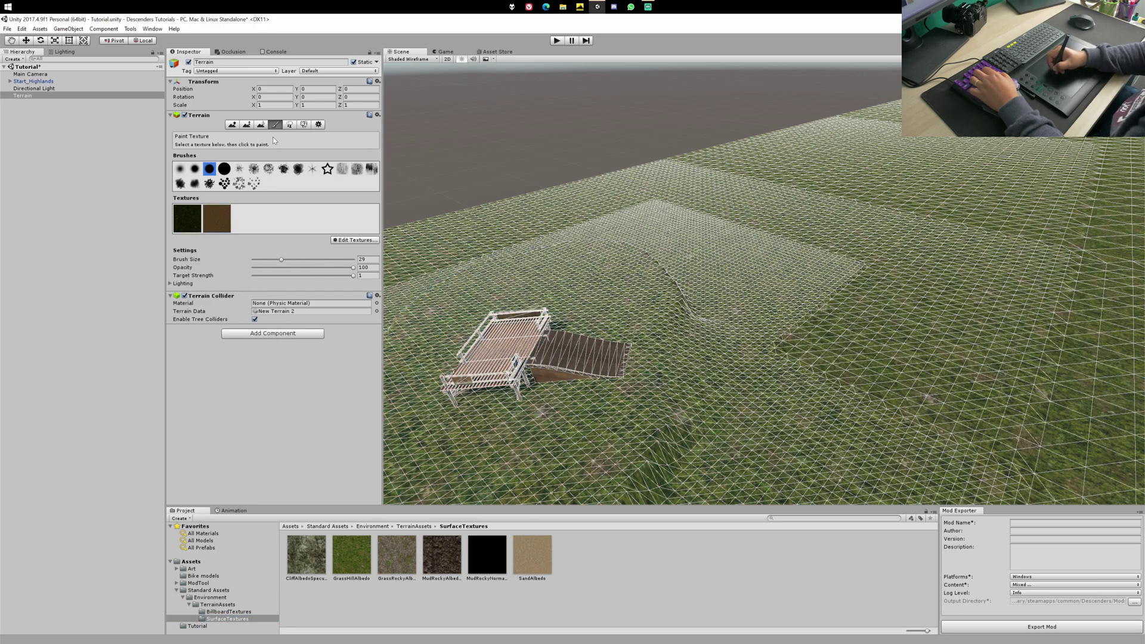
Paint a straight sand track leading away from the foot of the start ramp, using brush size 7
left_click(181, 169)
left_click(209, 170)
left_click_drag(282, 260, 260, 260)
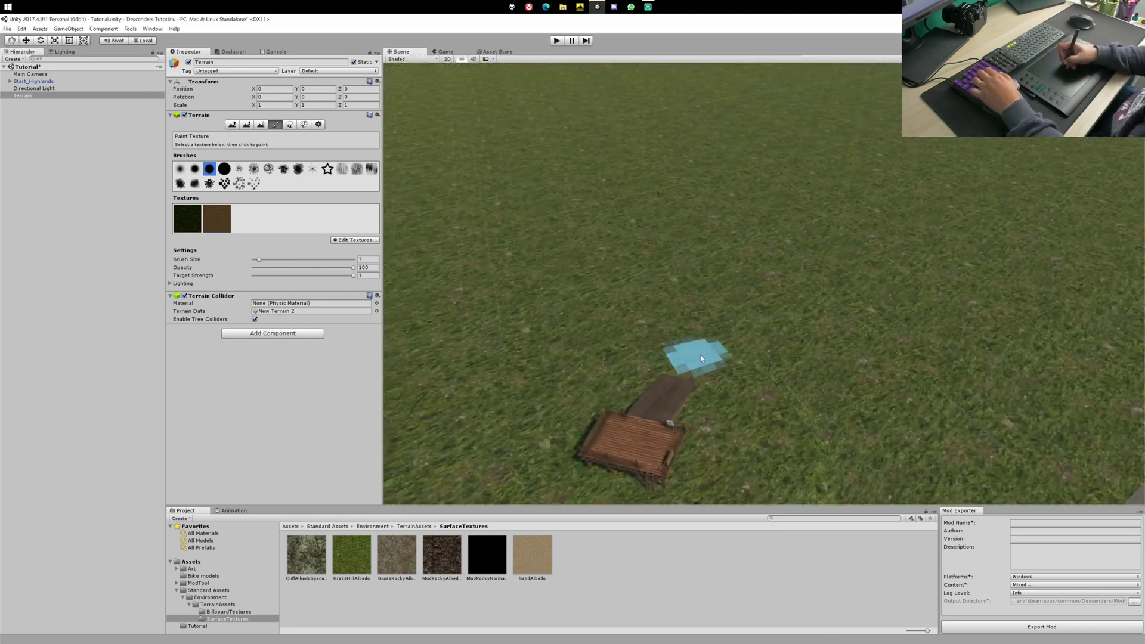
left_click_drag(701, 359, 782, 221)
right_click_drag(782, 221, 739, 266)
Paint a second sand stretch beyond a grass gap after the first one, curving it round into a U-turn
left_click_drag(739, 266, 749, 231)
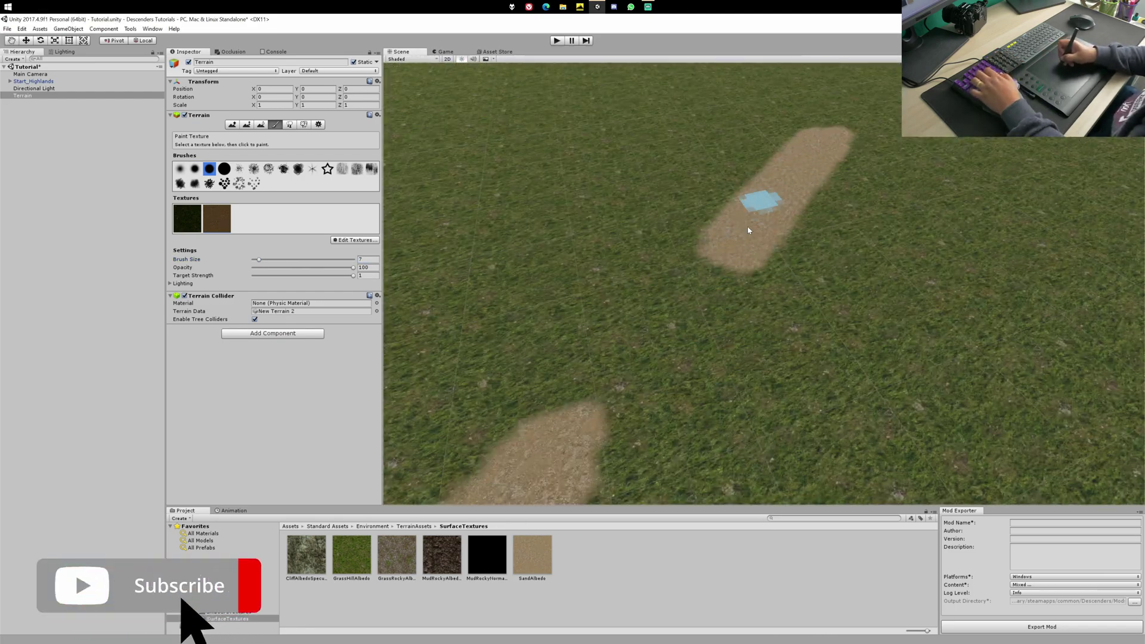
right_click_drag(750, 230, 701, 284)
mouse_move(701, 284)
left_mouse_down()
mouse_move(753, 182)
mouse_move(780, 172)
mouse_move(854, 281)
left_mouse_up()
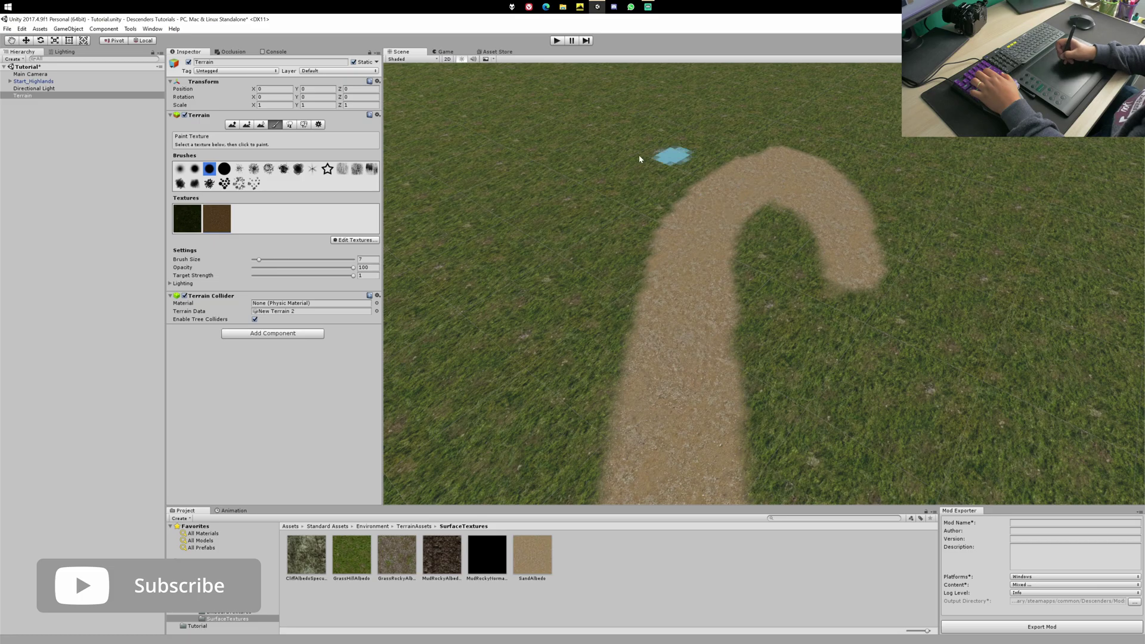
scroll(675, 160, "up", 3)
key("bracketright")
key("bracketright")
key("bracketright")
left_click_drag(819, 218, 820, 260)
mouse_move(820, 238)
left_mouse_down("alt")
mouse_move(768, 197)
mouse_move(794, 155)
left_mouse_up("alt")
left_click_drag(617, 314, 639, 397, "alt")
key("F3")
key("bracketright")
key("bracketright")
key("bracketright")
key("bracketright")
key("bracketright")
key("bracketright")
key("bracketright")
key("bracketright")
key("bracketright")
key("bracketright")
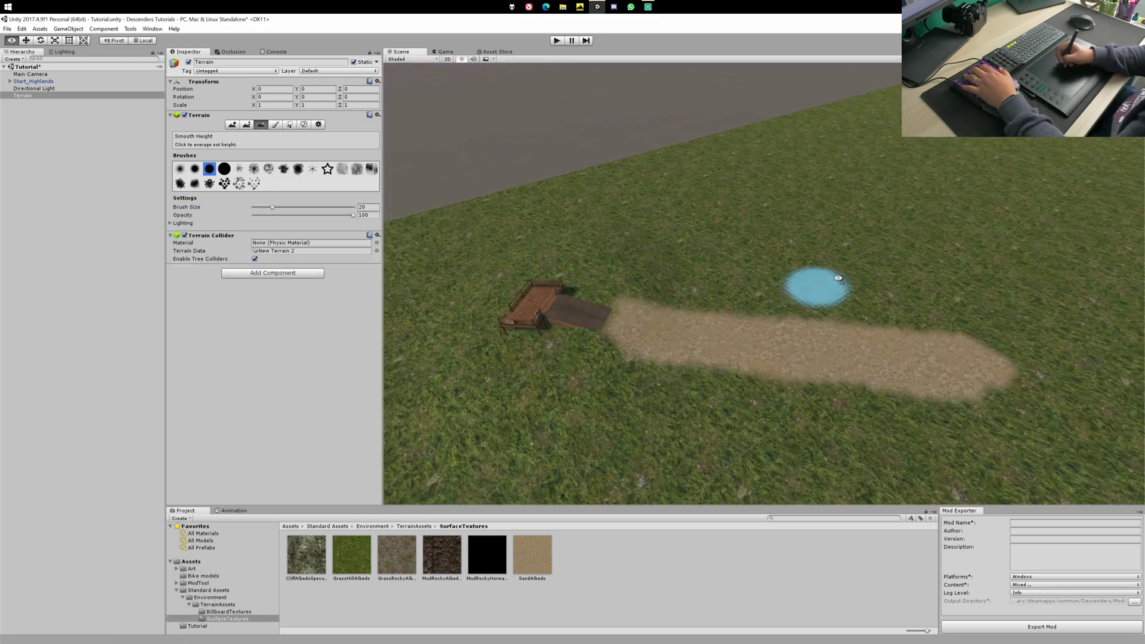
left_click_drag(829, 282, 630, 197, "alt")
Extend the far leg of the sand U-turn with Paint Texture at brush size 7
key("F4")
left_click(365, 259)
type("7")
mouse_move(760, 209)
left_mouse_down()
mouse_move(740, 257)
mouse_move(759, 322)
left_mouse_up()
key("F1")
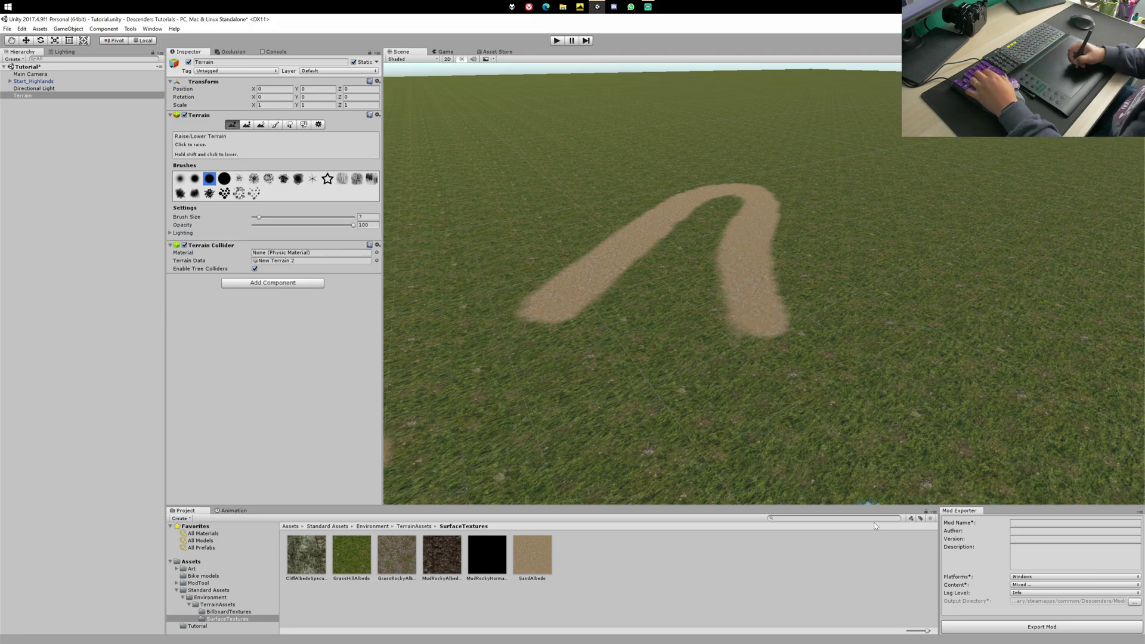
Find the Startline prefab, place it on the start ramp's deck and rotate it about 46 degrees to face the track
type("startlo")
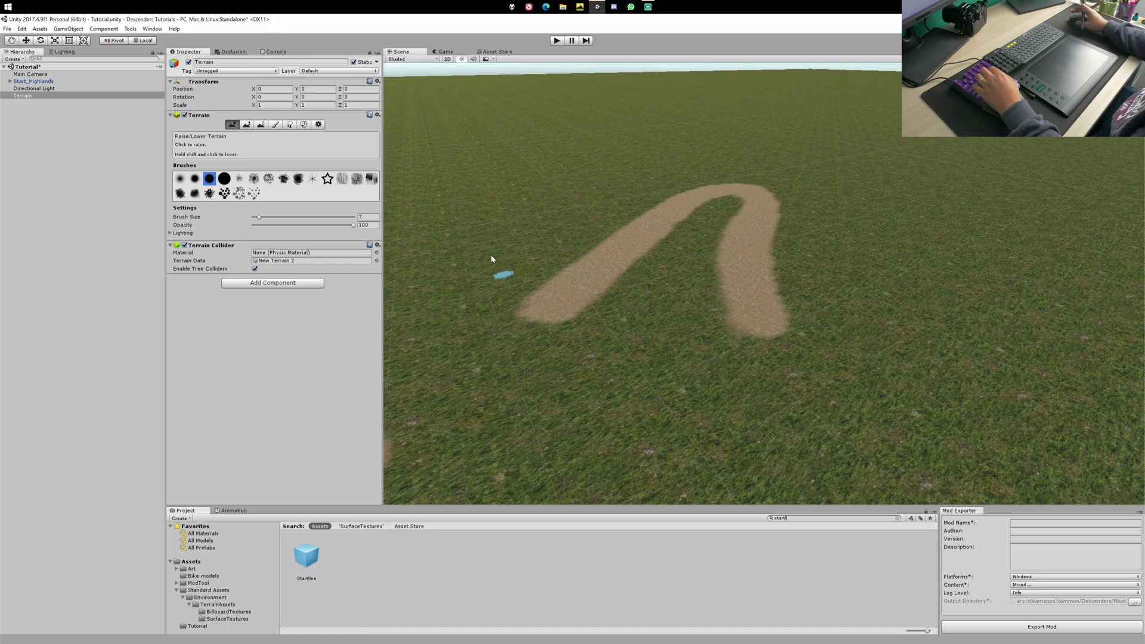
right_click_drag(762, 311, 544, 333)
key("w")
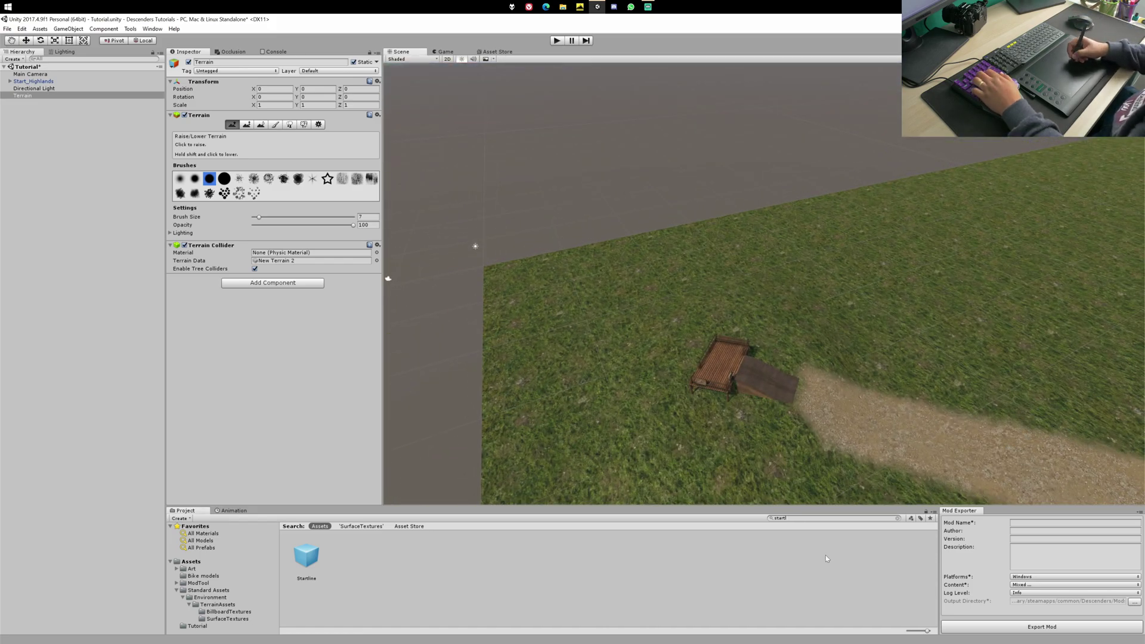
left_click_drag(307, 557, 687, 391)
key("e")
key("w")
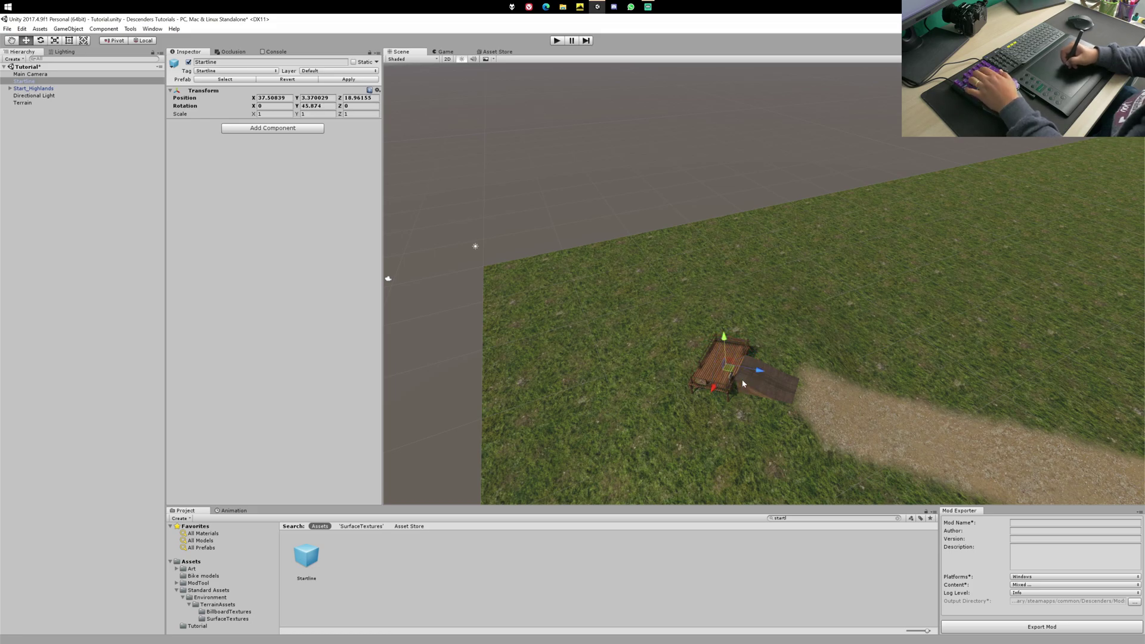
Move the Startline back on the ramp's deck to about X 36.8, Z 18.27
left_click_drag(752, 369, 751, 368)
right_click_drag(751, 369, 824, 402)
middle_click_drag(823, 401, 919, 272)
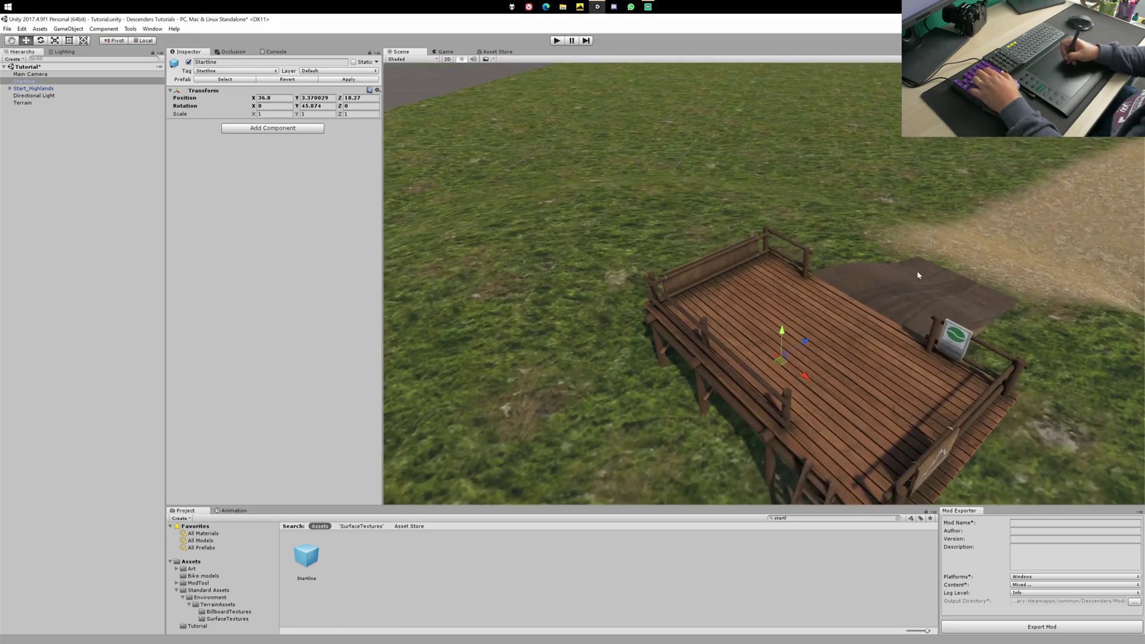
right_click_drag(919, 272, 860, 338)
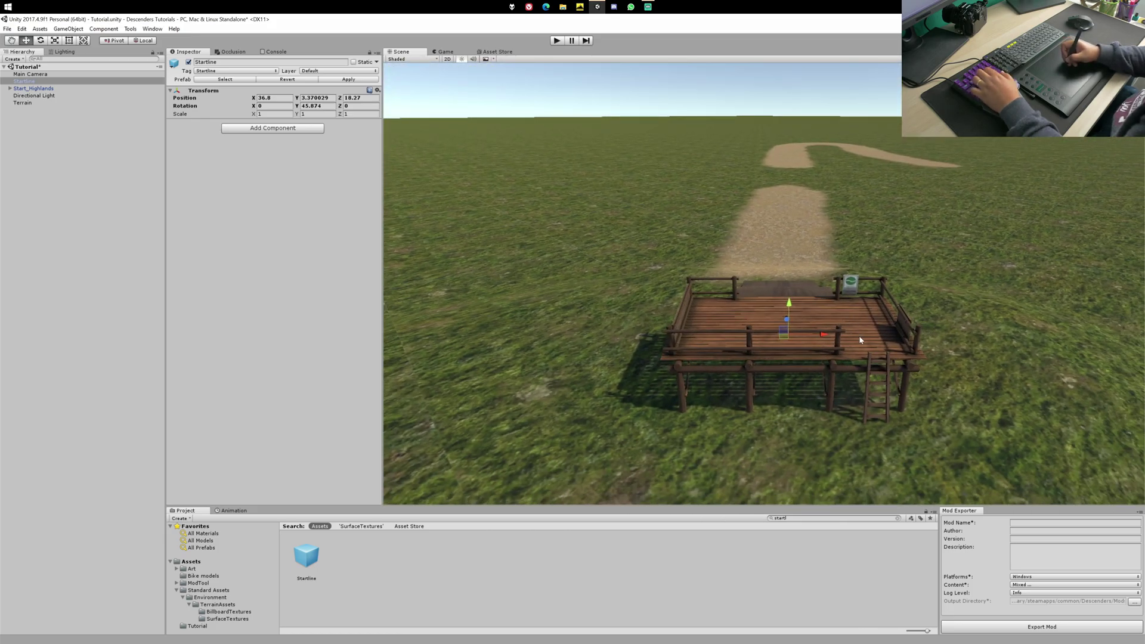
Place the bike_downhill model beside the end of the first sand stretch, turned about 50 degrees, as a size reference
left_click_drag(861, 340, 701, 330, "alt")
left_click(206, 576)
right_click_drag(704, 358, 647, 399)
left_click_drag(322, 567, 775, 307)
key("w")
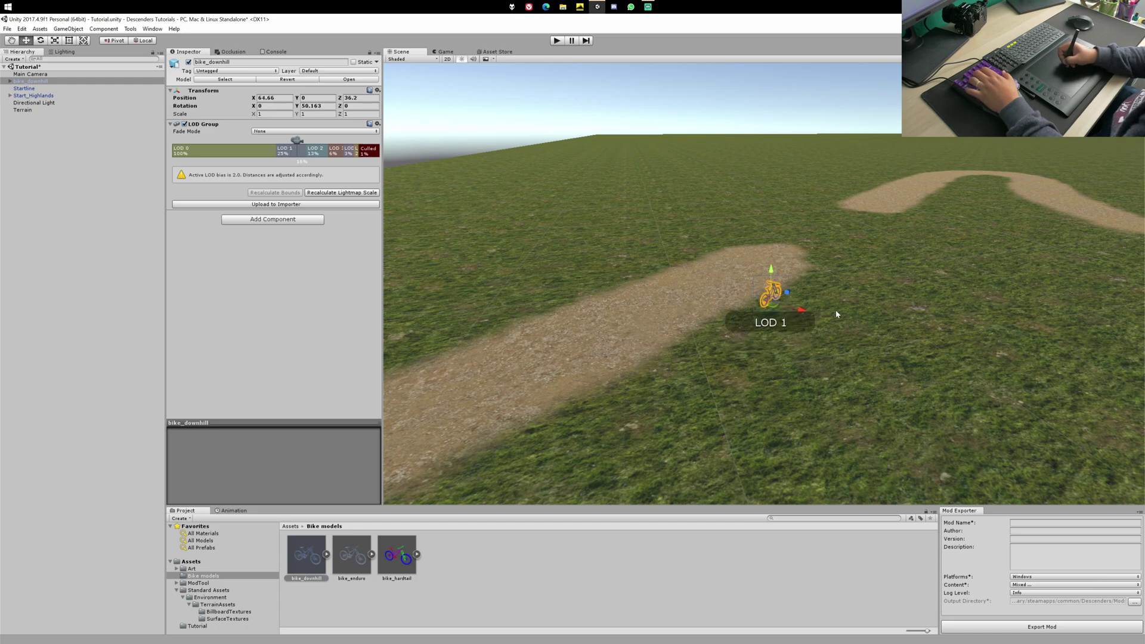
right_click_drag(836, 314, 748, 338, "shift")
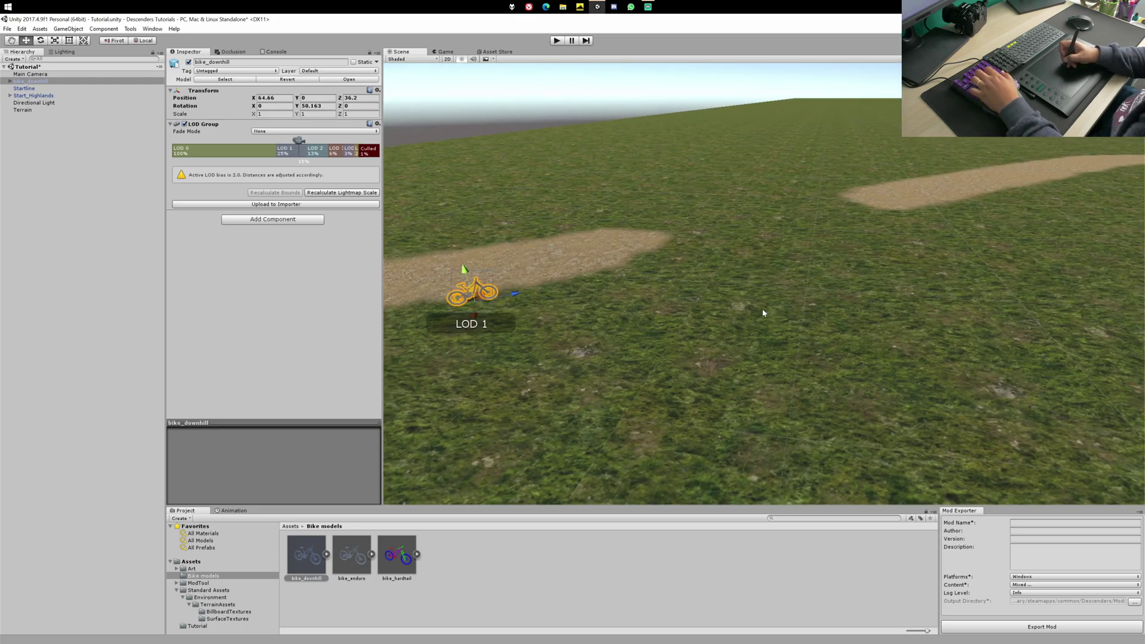
middle_click_drag(762, 312, 783, 392)
right_click_drag(784, 392, 751, 341, "shift")
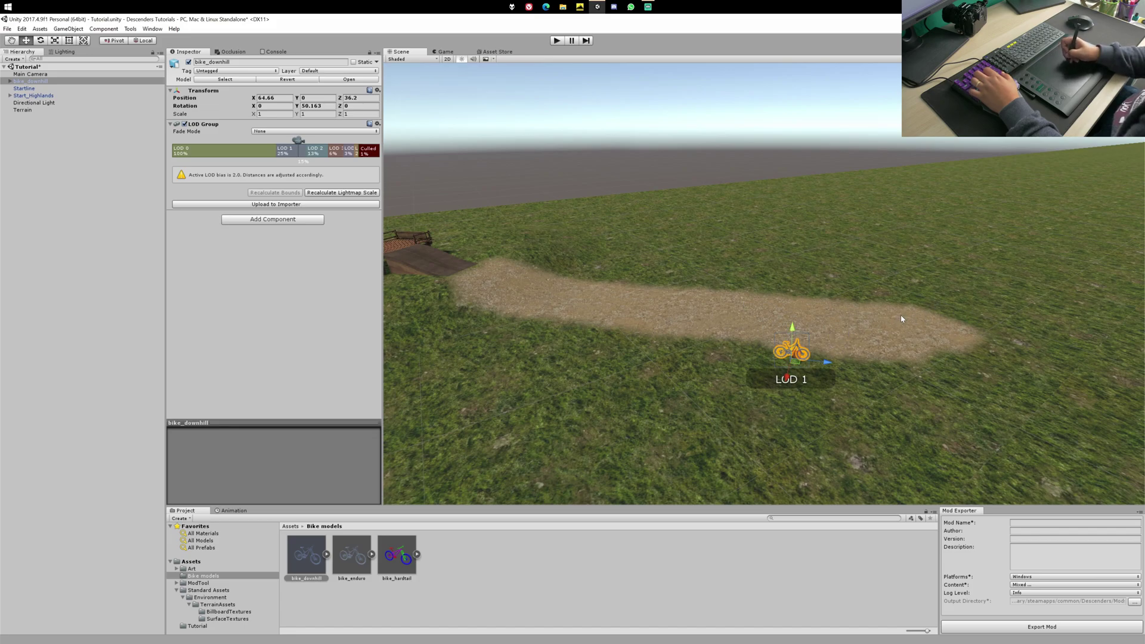
right_click_drag(977, 354, 992, 389, "shift")
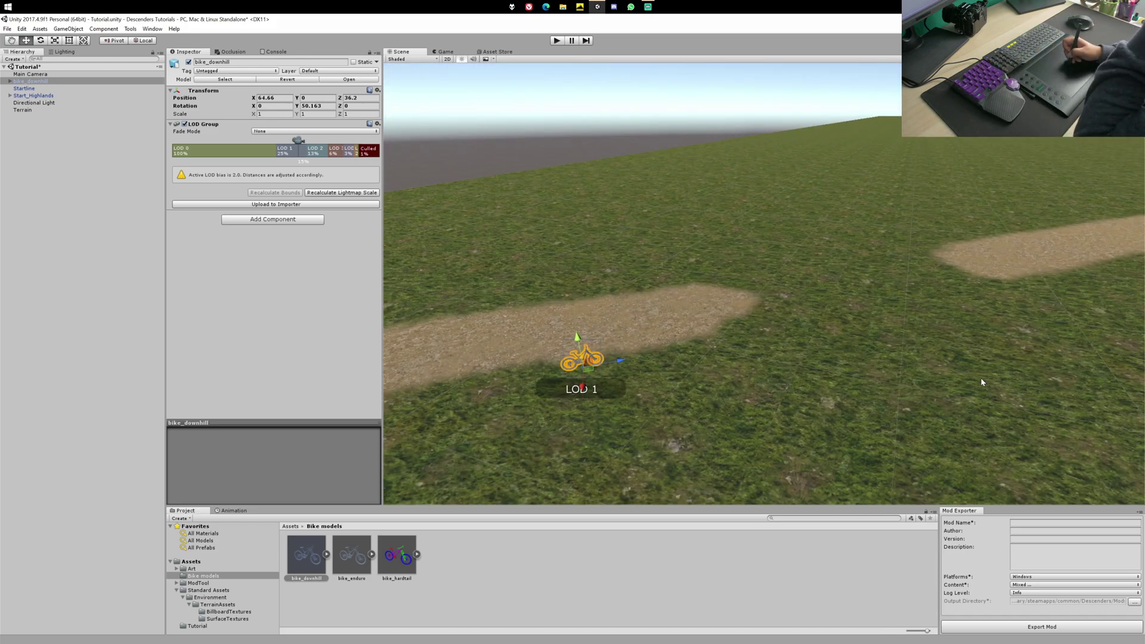
Search the assets for "finish", then place the Finish_Descenders gate across the end of the sand track and rotate it to span the track
right_click_drag(844, 340, 803, 259, "shift")
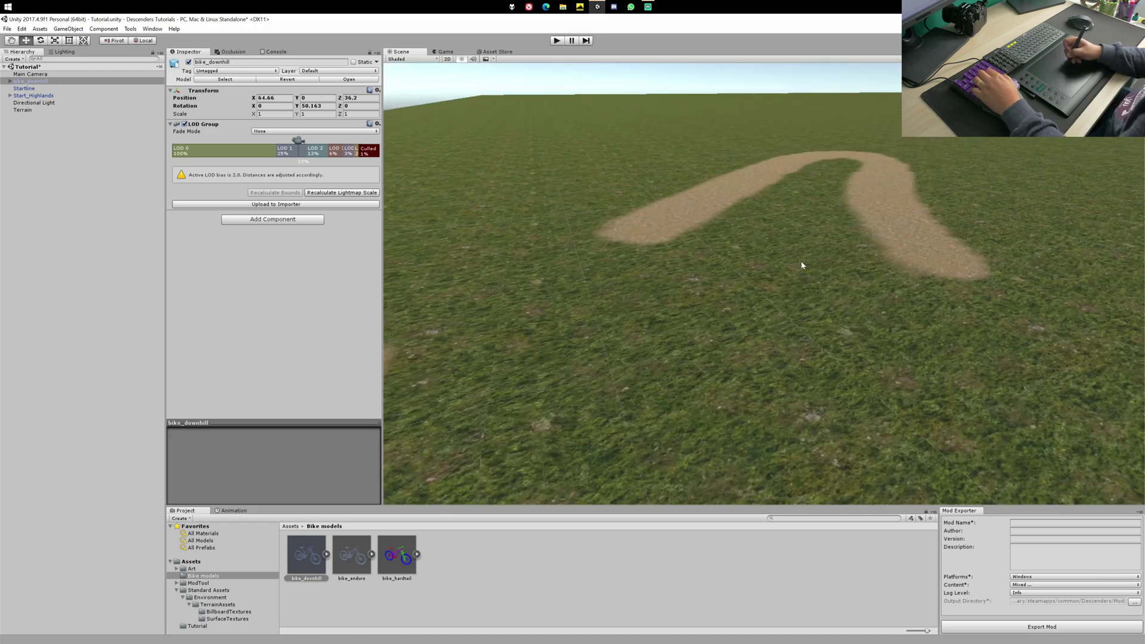
left_click(847, 519)
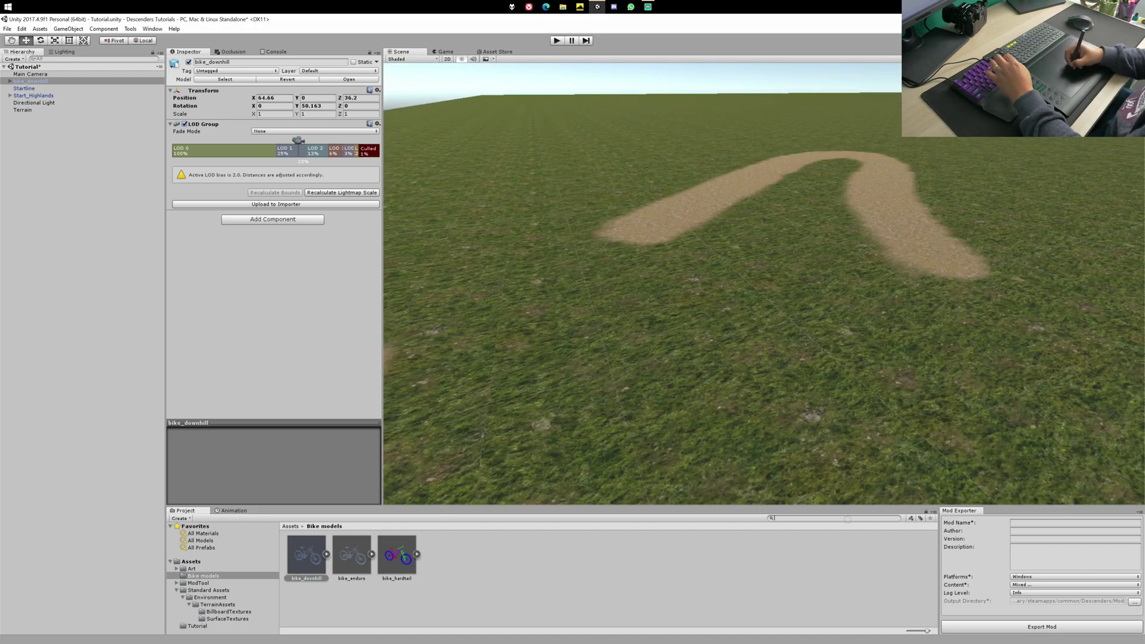
type("finish")
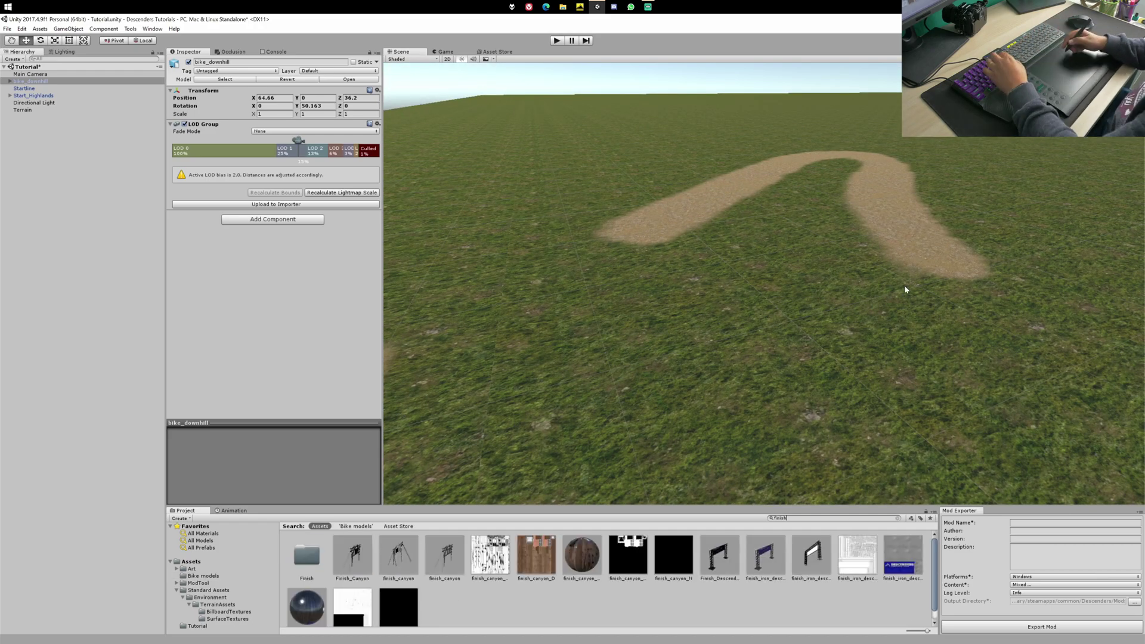
left_click_drag(706, 565, 984, 317)
key("e")
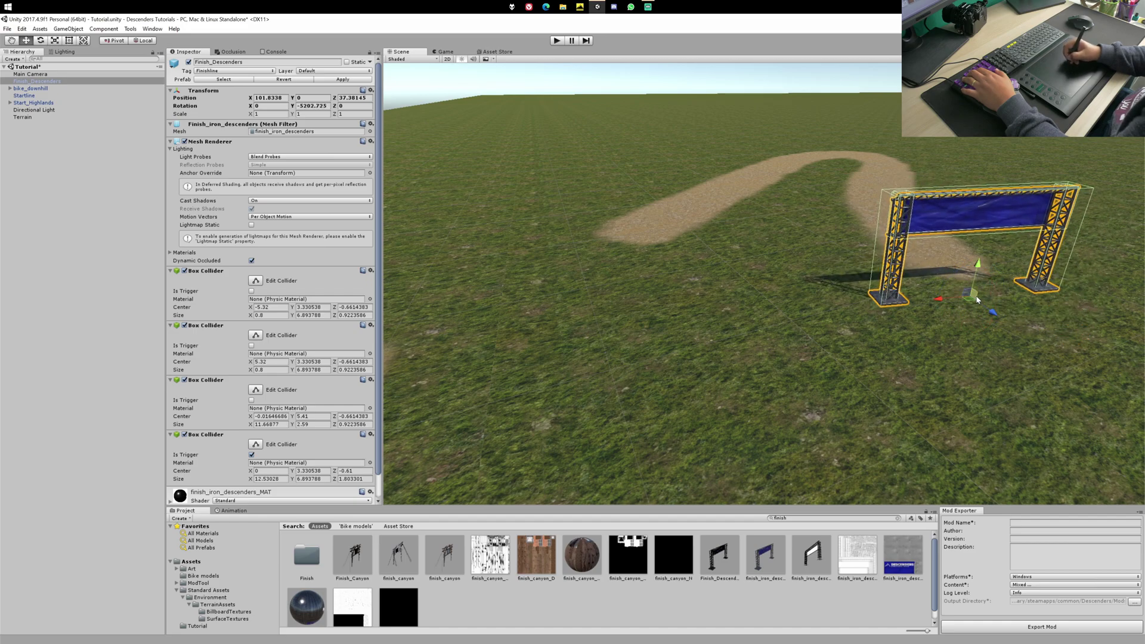
left_click(945, 393)
Inspect the gap between the two sand stretches and the turn leading to the finish gate
key("w")
mouse_move(945, 393)
right_mouse_down("shift")
mouse_move(703, 378)
mouse_move(892, 337)
mouse_move(880, 313)
mouse_move(925, 339)
mouse_move(849, 311)
mouse_move(862, 301)
mouse_move(859, 256)
mouse_move(868, 290)
mouse_move(833, 295)
mouse_move(844, 360)
right_mouse_up("shift")
key("shift+q")
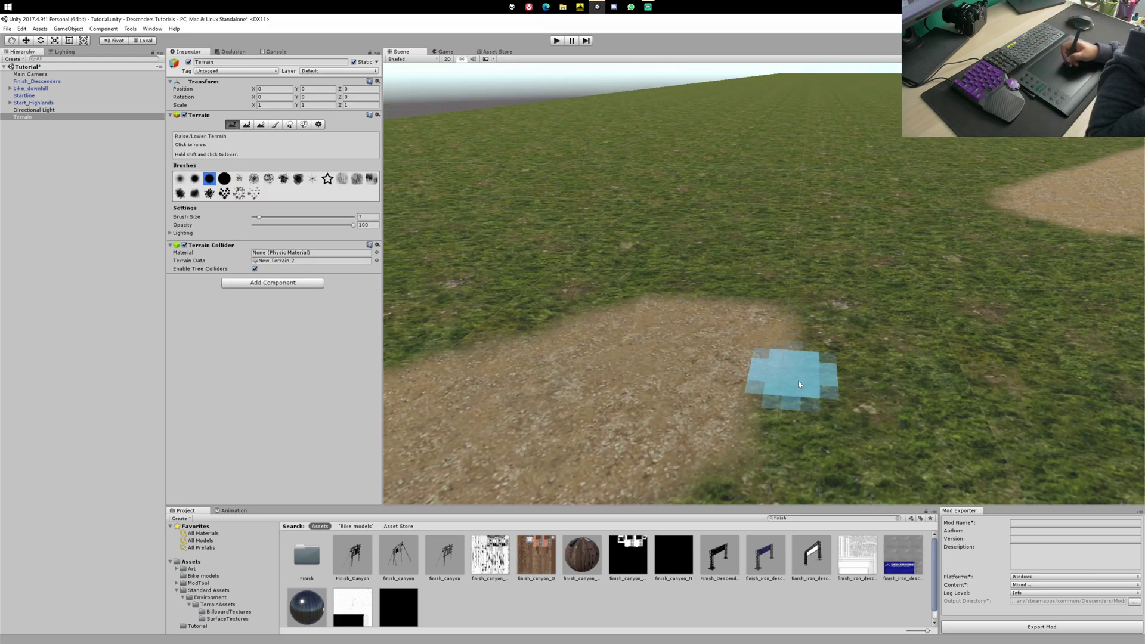
right_click_drag(801, 366, 870, 413)
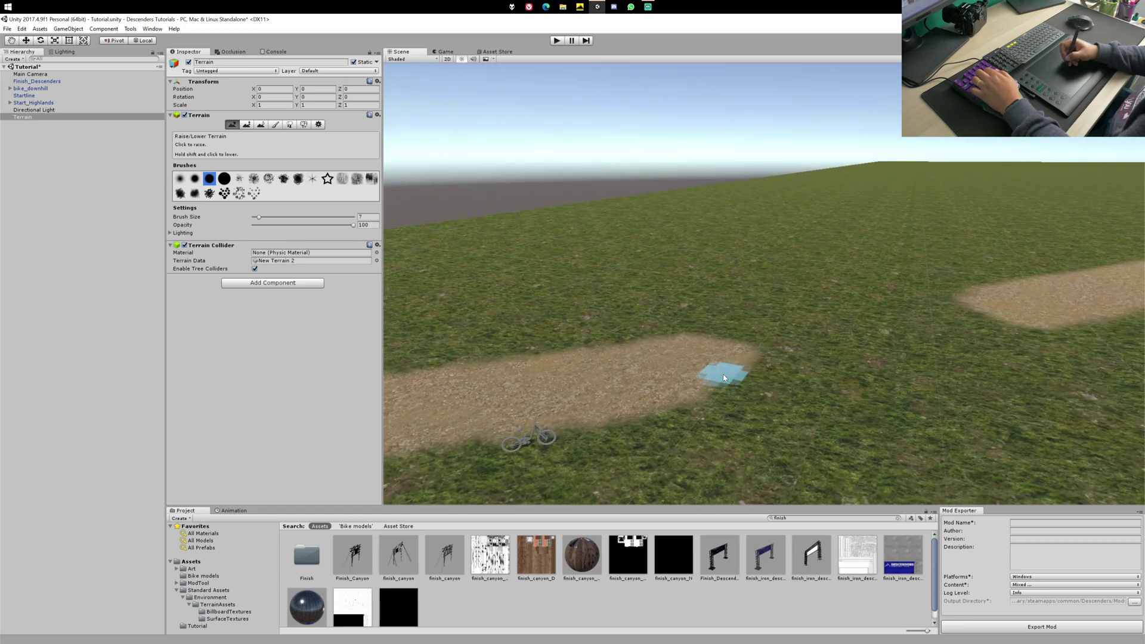
right_click_drag(742, 326, 786, 302)
right_click_drag(947, 266, 886, 215)
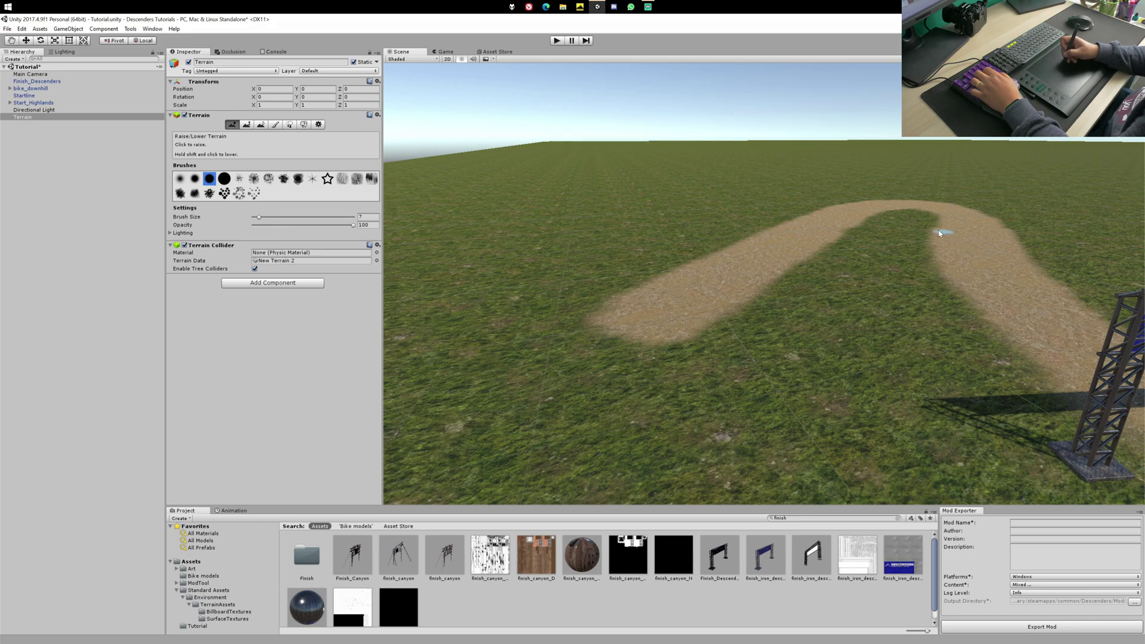
mouse_move(589, 385)
right_mouse_down()
mouse_move(528, 416)
mouse_move(521, 392)
mouse_move(597, 410)
mouse_move(645, 381)
mouse_move(618, 358)
right_mouse_up()
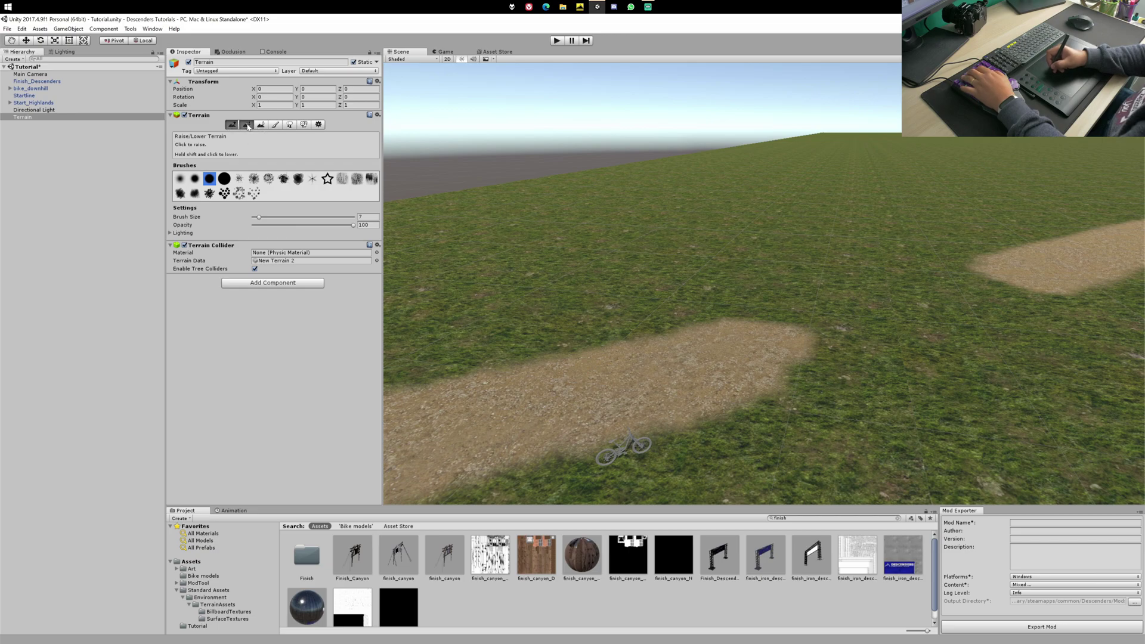
Compare the terrain's Raise/Lower, Paint Height and Smooth Height tools
left_click(248, 127)
left_click(263, 127)
left_click(238, 127)
left_click(248, 127)
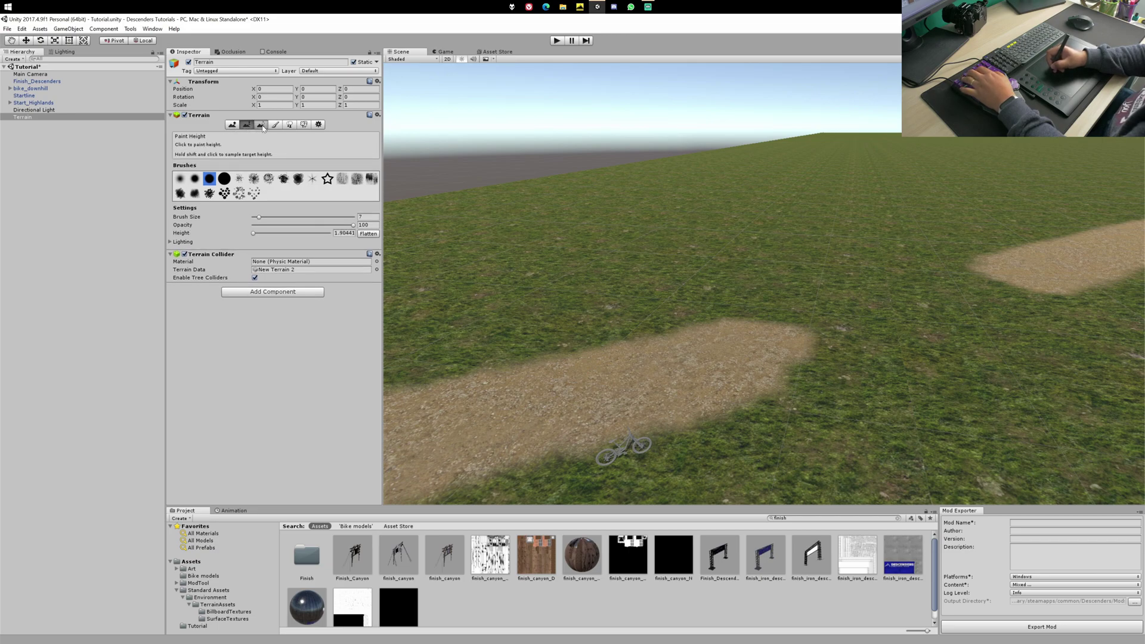
left_click(232, 124)
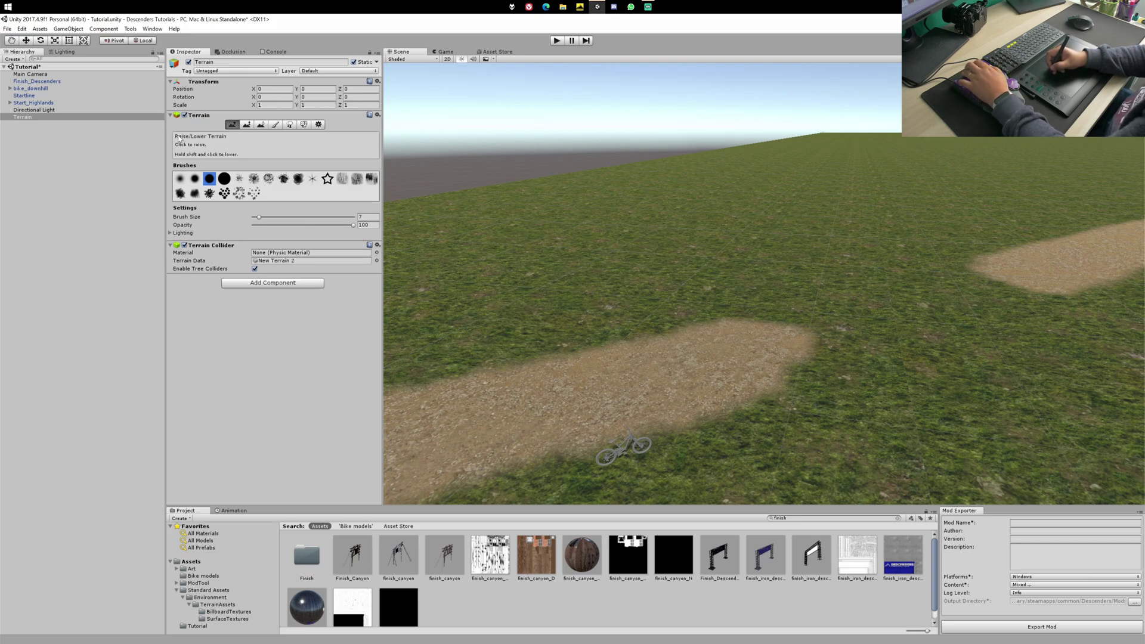
left_click(247, 125)
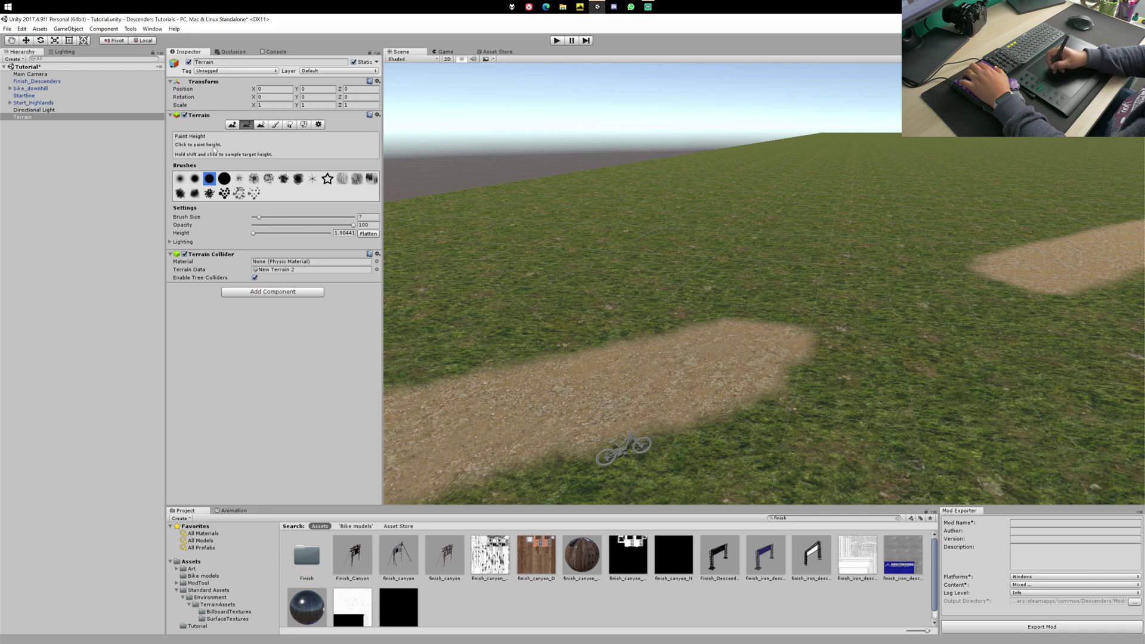
key("shift+e")
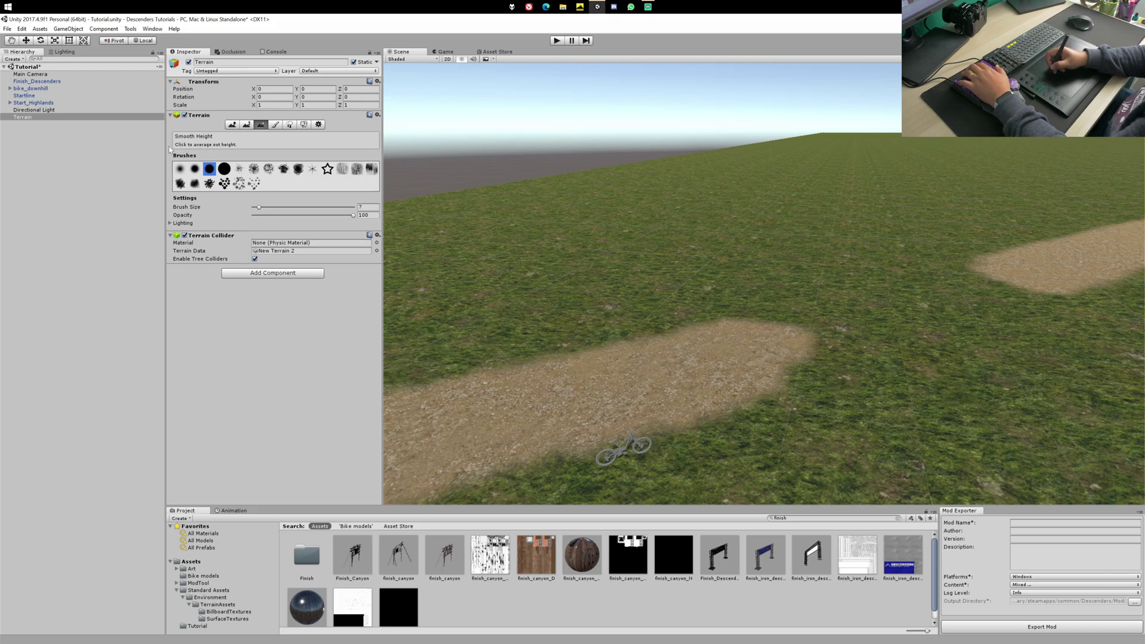
Raise a mound at the end of the first sand stretch with Raise/Lower Terrain, using brush size 16 and opacity 10
key("shift+q")
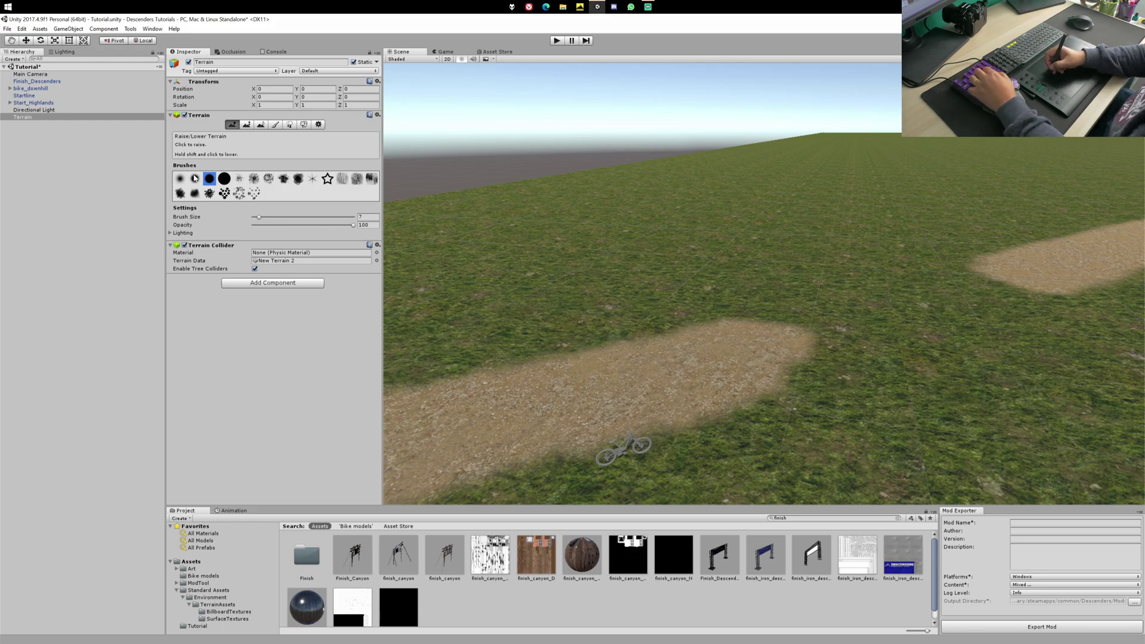
left_click(263, 225)
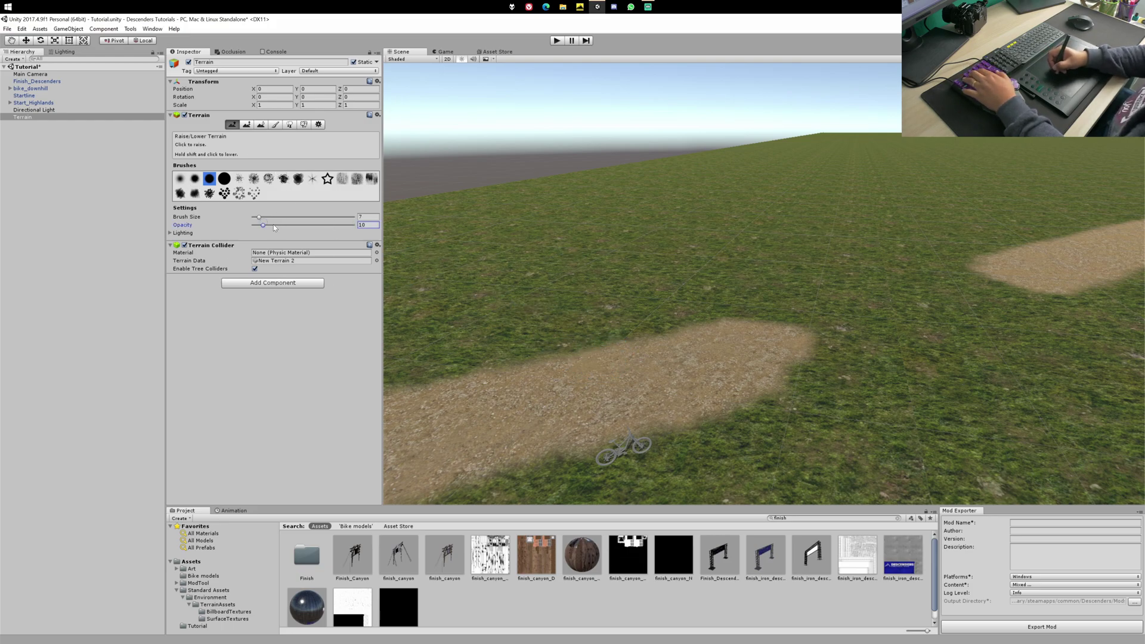
left_click(269, 217)
mouse_move(703, 353)
right_mouse_down()
mouse_move(609, 334)
mouse_move(705, 330)
mouse_move(750, 362)
mouse_move(747, 302)
mouse_move(768, 318)
mouse_move(768, 246)
mouse_move(747, 291)
mouse_move(686, 287)
mouse_move(823, 328)
mouse_move(811, 372)
mouse_move(803, 320)
mouse_move(908, 319)
mouse_move(825, 299)
mouse_move(813, 324)
mouse_move(849, 395)
mouse_move(776, 340)
right_mouse_up()
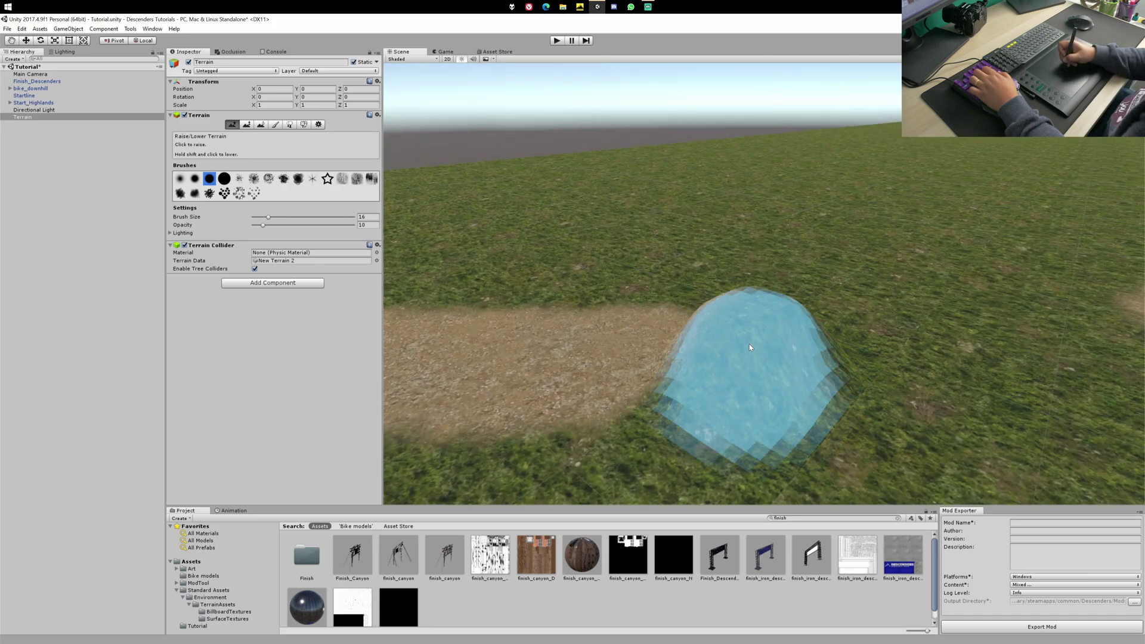
With Paint Height, sample the terrain height at several spots on and around the mound, finishing on its top at about 2.49
left_click(245, 125)
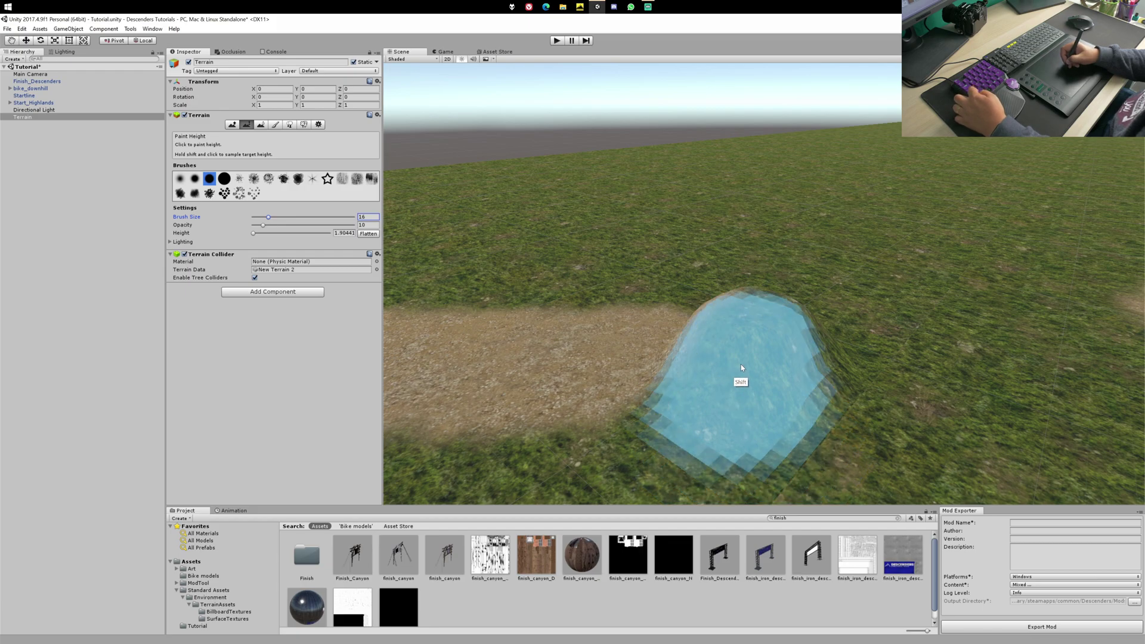
left_click(747, 403, "shift")
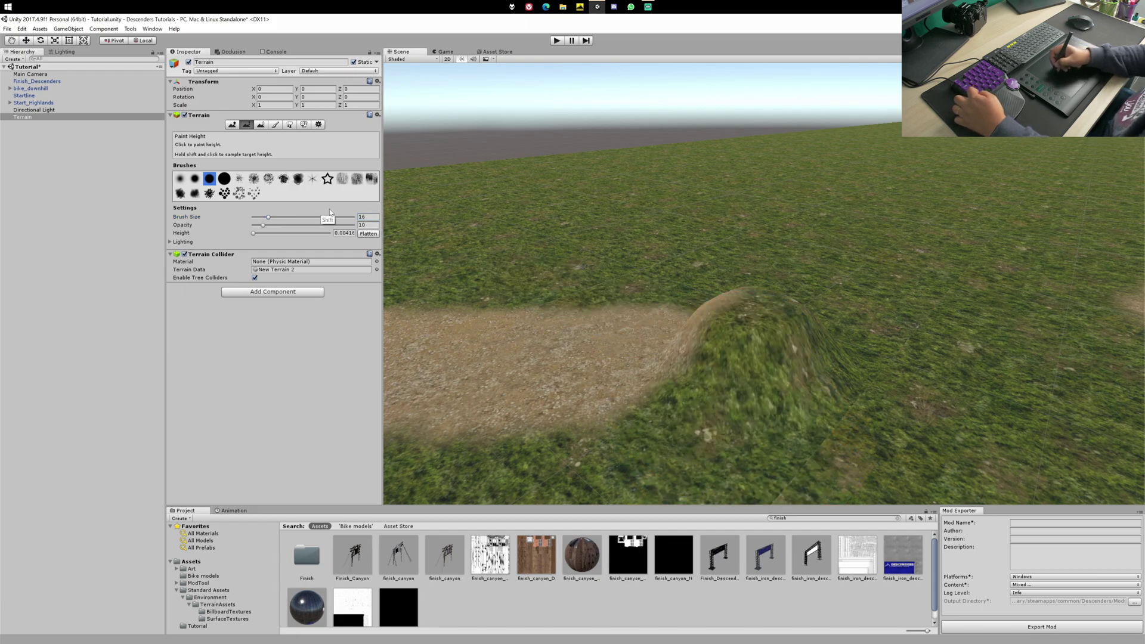
left_click(733, 315, "shift")
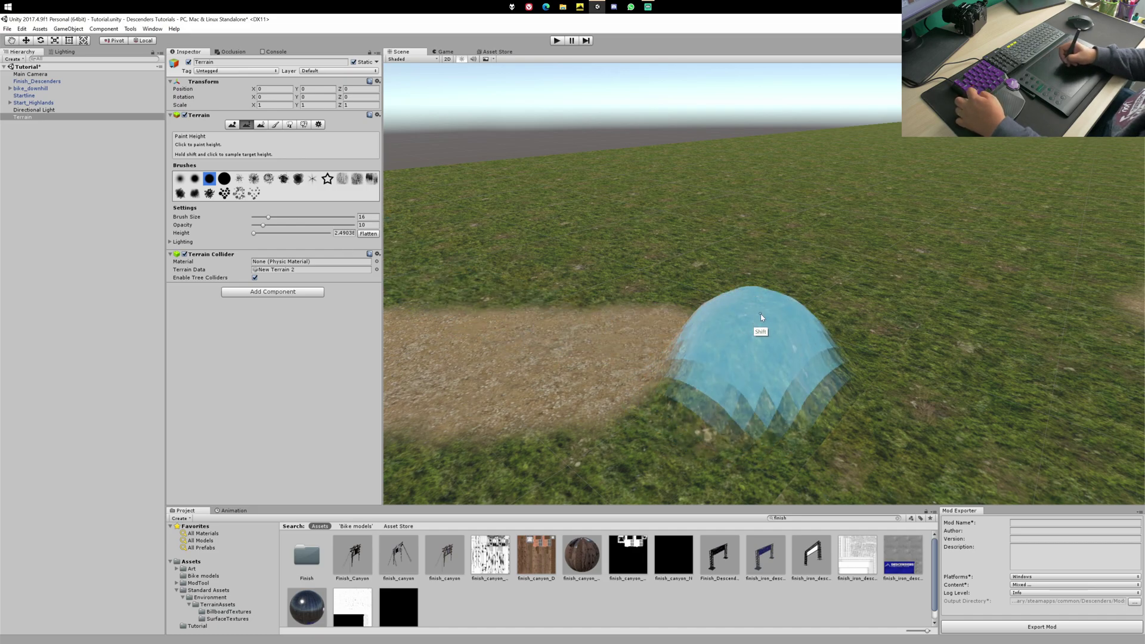
left_click(691, 479, "shift")
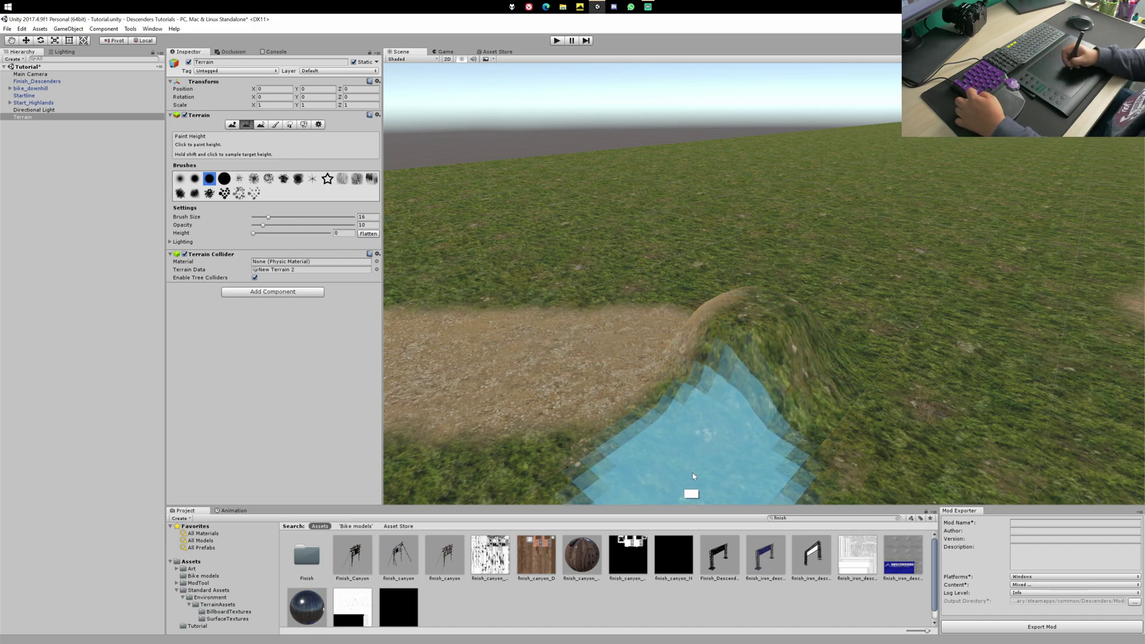
left_click(740, 395, "shift")
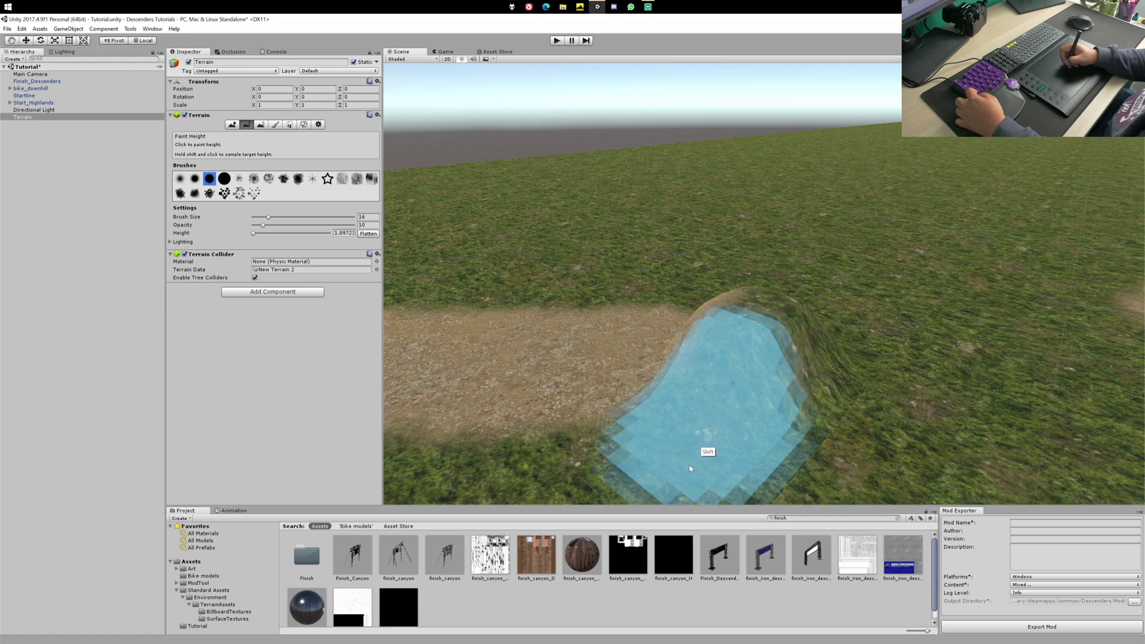
left_click(670, 498, "shift")
left_click(748, 312, "shift")
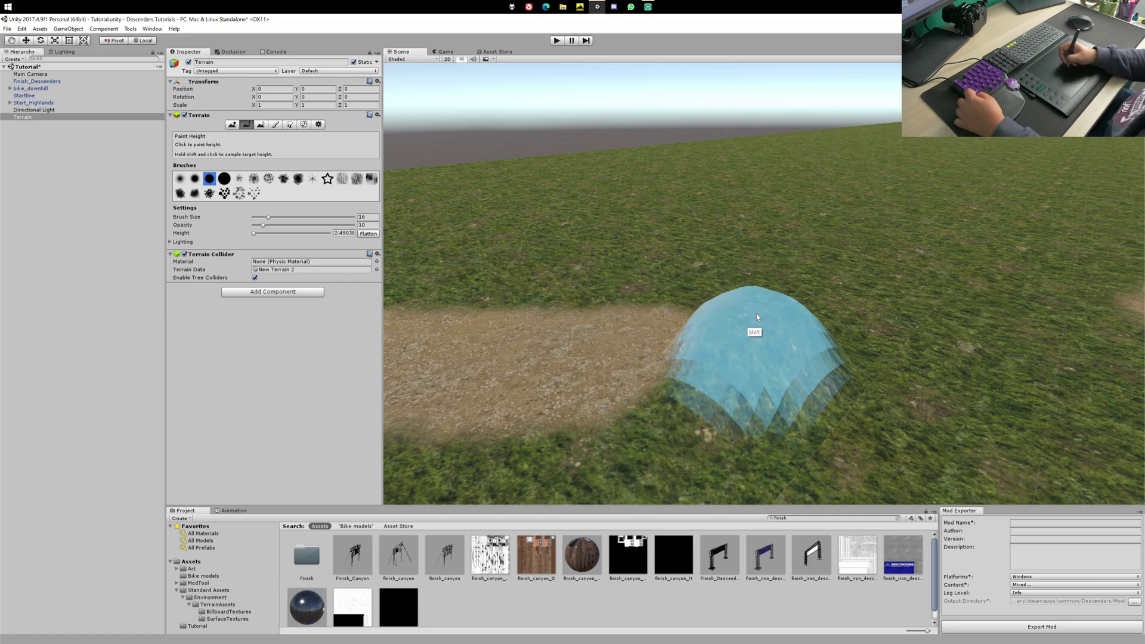
Set the Paint Height brush size to 5 and display the scene as Shaded Wireframe
scroll(757, 322, "up", 5)
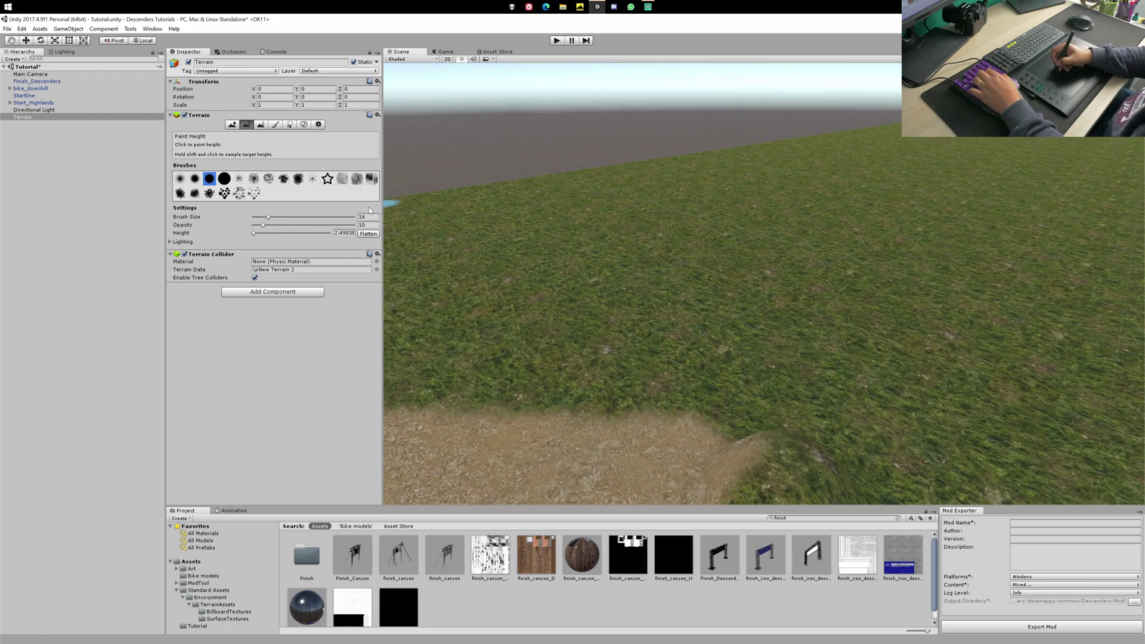
type("5")
key("Return")
scroll(772, 471, "up", 1)
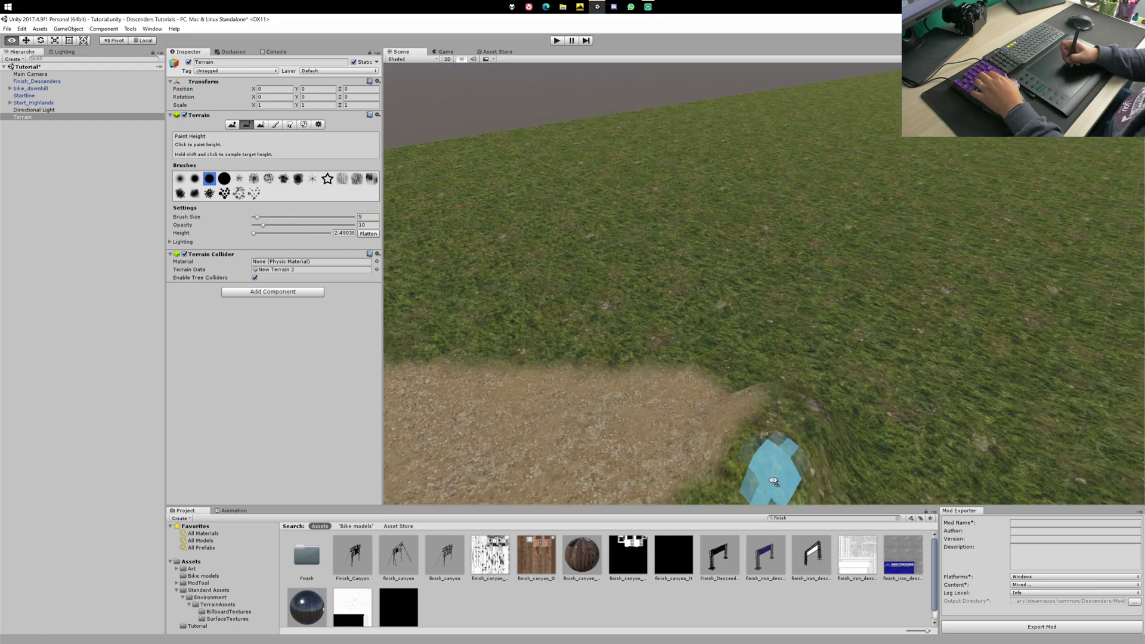
right_click_drag(778, 463, 769, 502)
left_click(430, 60)
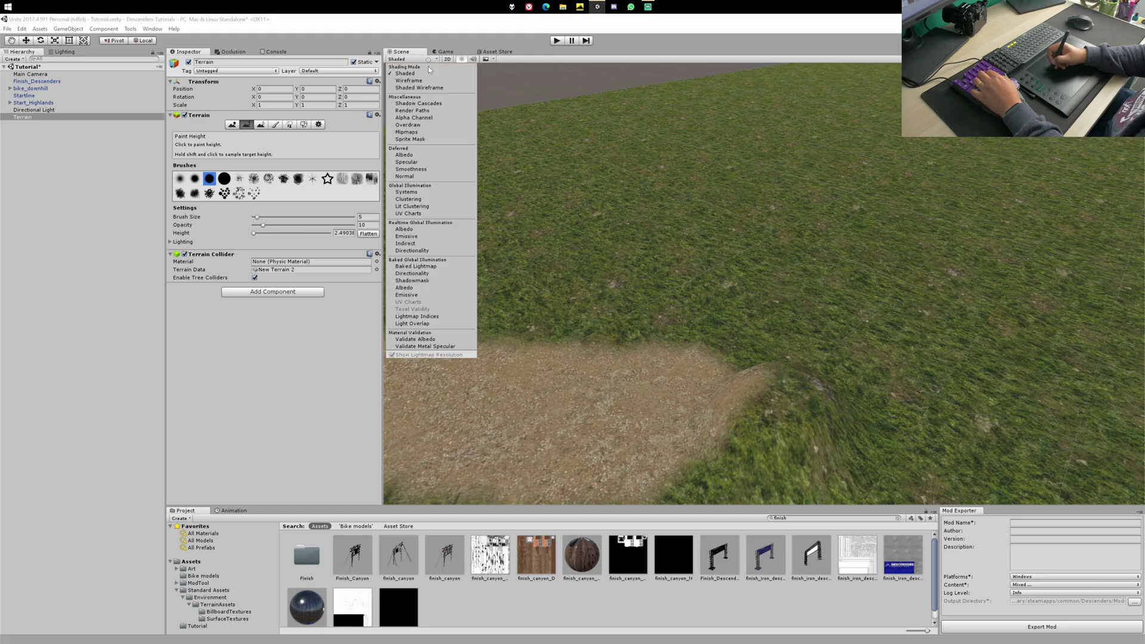
left_click(432, 88)
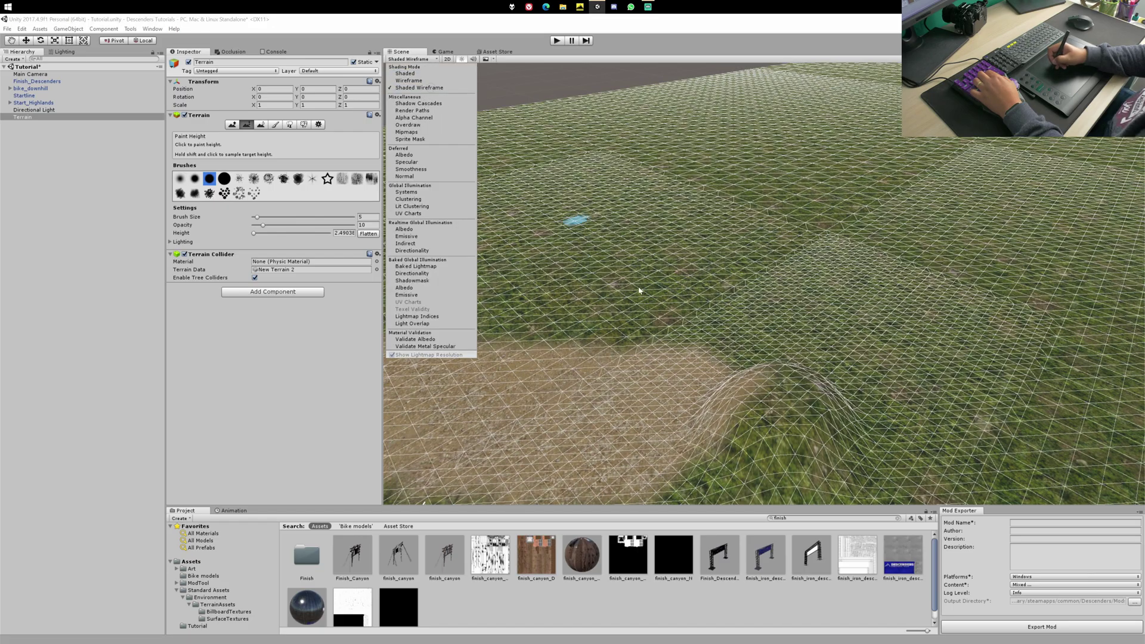
Paint a flat-topped platform at height 2.49 over the end of the sand stretch, using Paint Height with brush size 11
mouse_move(817, 379)
right_mouse_down()
mouse_move(852, 311)
mouse_move(853, 247)
mouse_move(730, 226)
mouse_move(638, 194)
mouse_move(683, 343)
mouse_move(660, 401)
mouse_move(722, 297)
mouse_move(704, 293)
mouse_move(791, 291)
right_mouse_up()
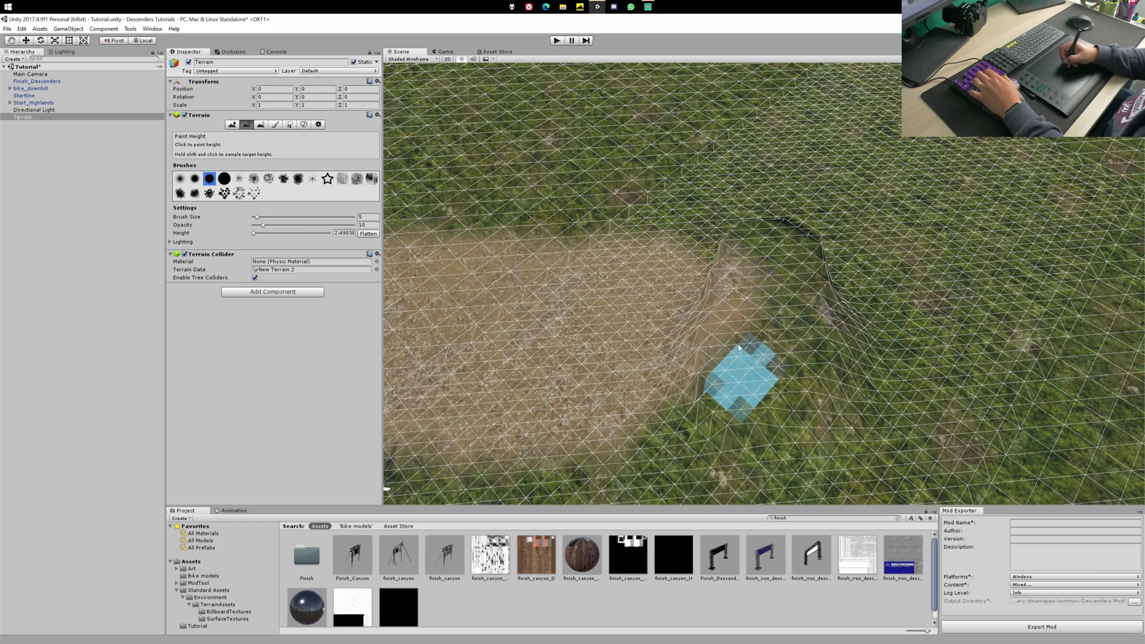
mouse_move(767, 356)
right_mouse_down()
mouse_move(784, 355)
mouse_move(835, 299)
right_mouse_up()
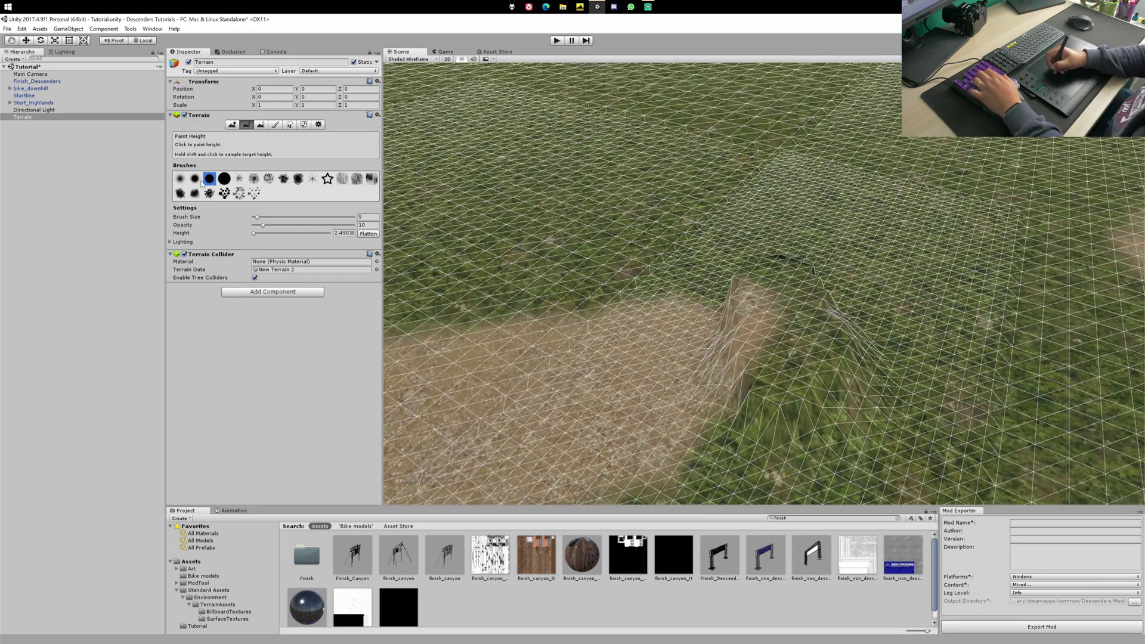
mouse_move(729, 353)
right_mouse_down()
mouse_move(806, 396)
mouse_move(959, 396)
mouse_move(852, 236)
right_mouse_up()
left_click_drag(852, 236, 802, 253)
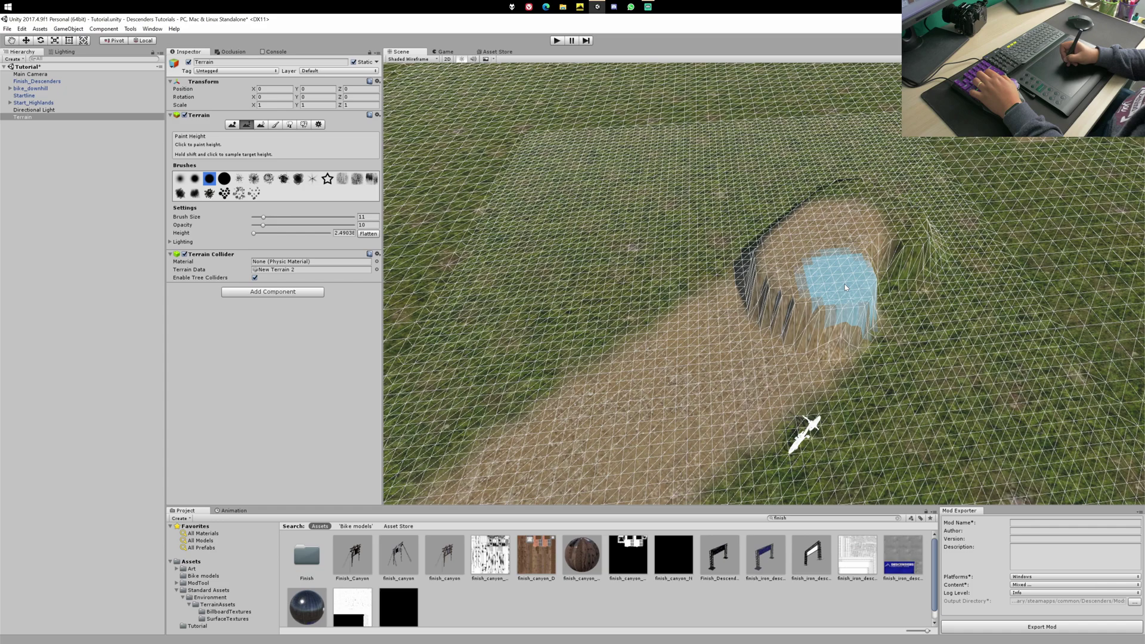
left_click_drag(876, 247, 861, 254)
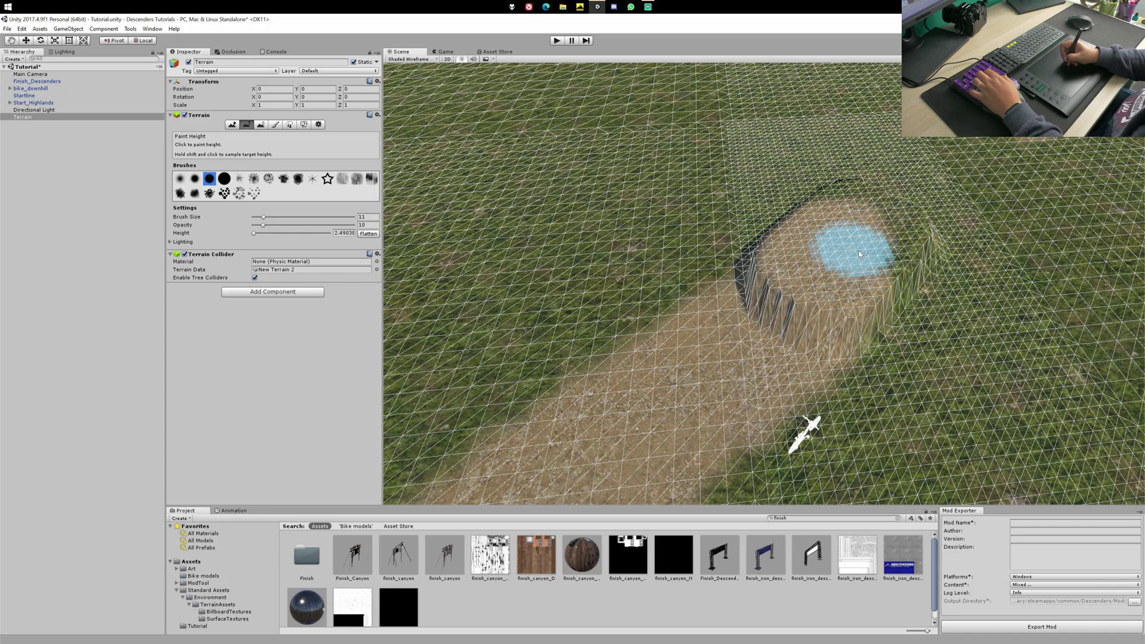
Extend the platform beyond the sand's end and fill out its grassy side at the same height
middle_click_drag(859, 254, 820, 314)
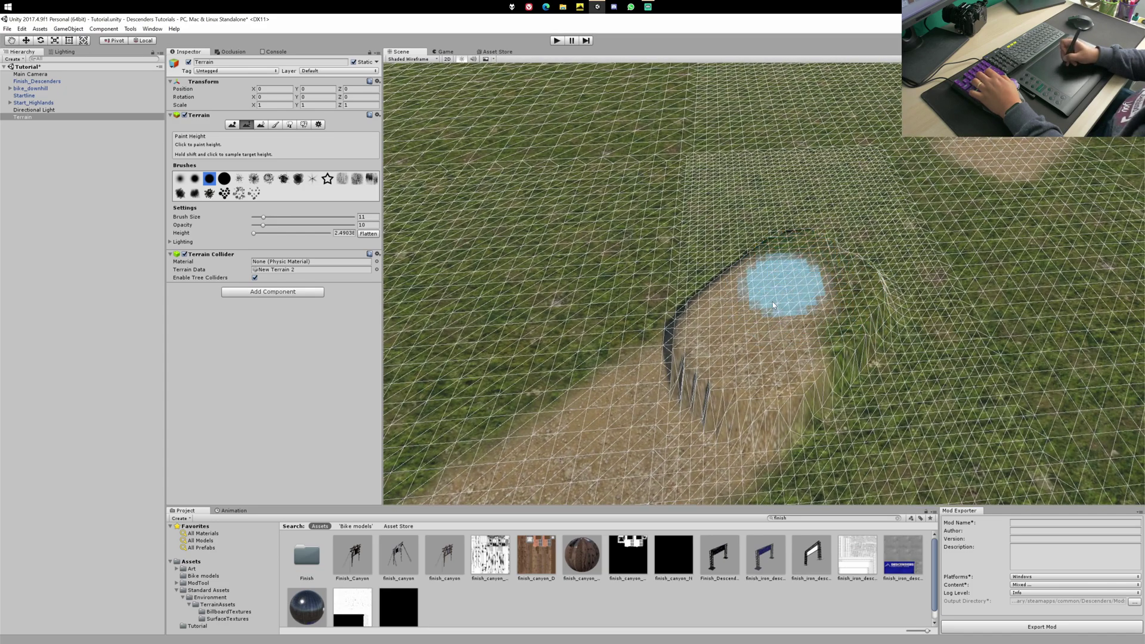
left_click_drag(738, 389, 809, 257)
mouse_move(738, 335)
left_mouse_down()
mouse_move(724, 346)
mouse_move(827, 276)
left_mouse_up()
scroll(762, 360, "down", 5)
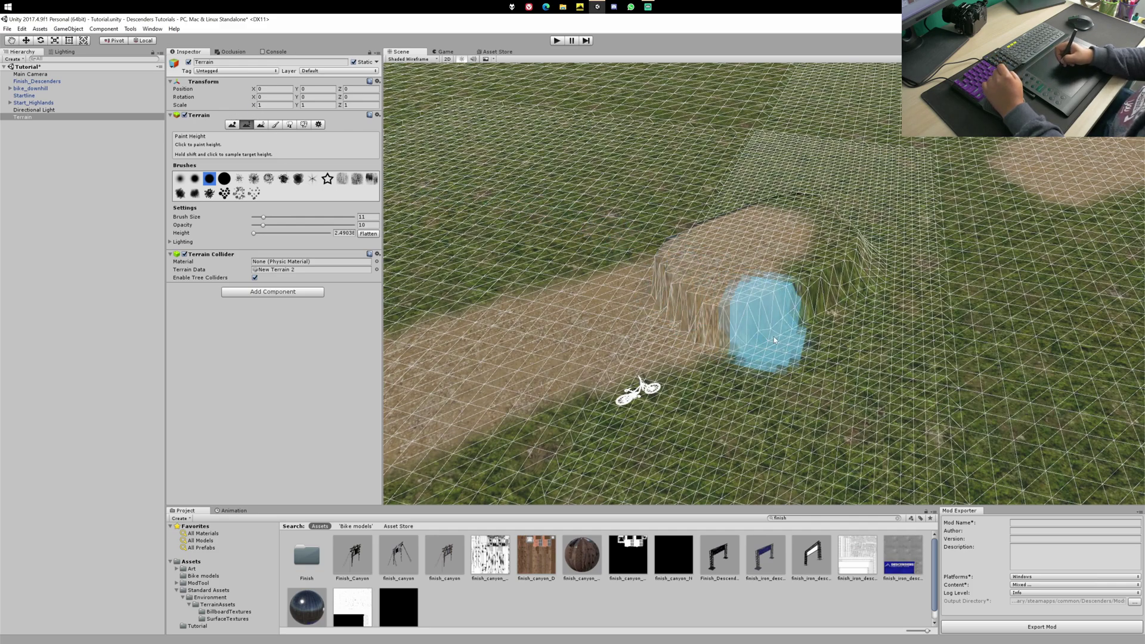
left_click_drag(764, 316, 753, 277)
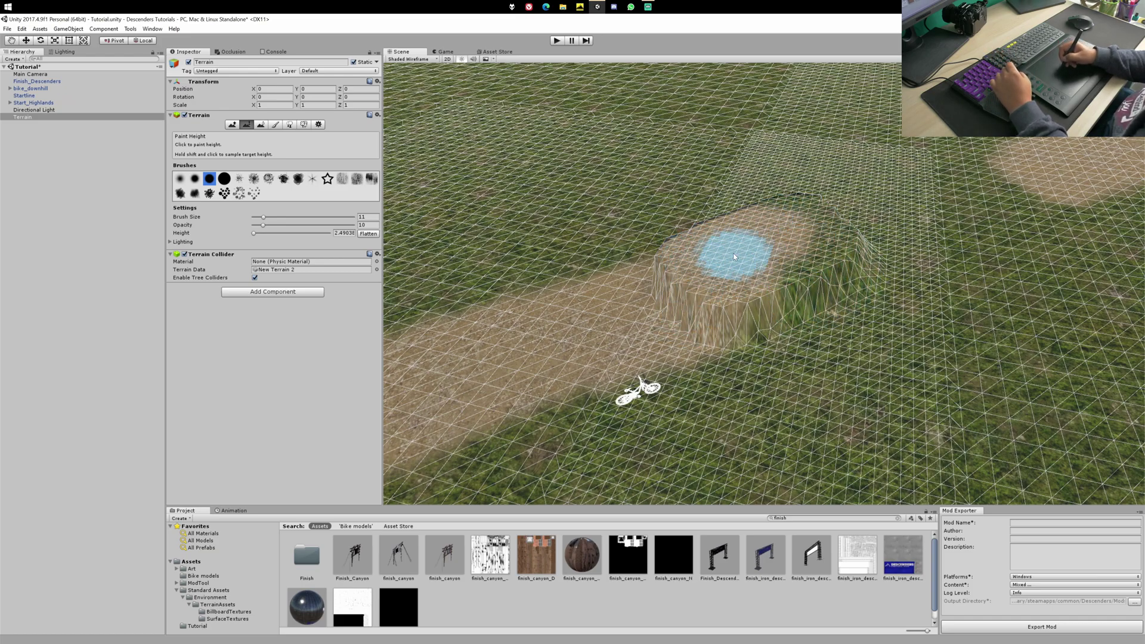
Smooth the platform's edge facing the sand track into a ramp with Smooth Height, brush size 11 and opacity 46
mouse_move(709, 284)
right_mouse_down()
mouse_move(769, 291)
mouse_move(796, 220)
mouse_move(756, 235)
right_mouse_up()
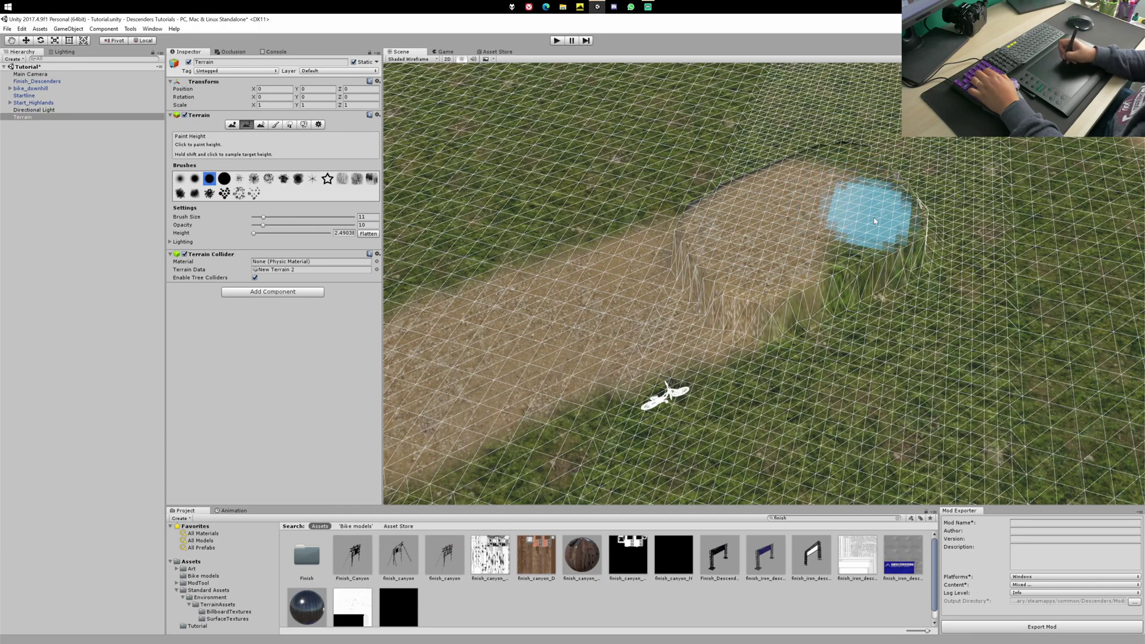
left_click_drag(386, 232, 286, 254, "alt")
left_click_drag(825, 214, 177, 195, "alt")
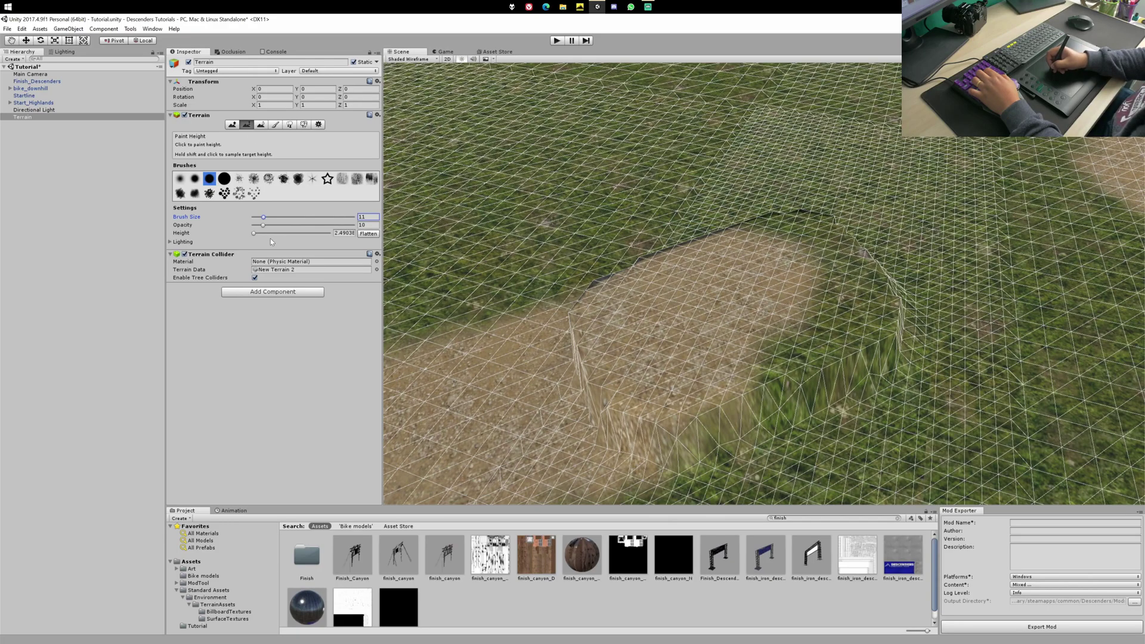
key("shift+e")
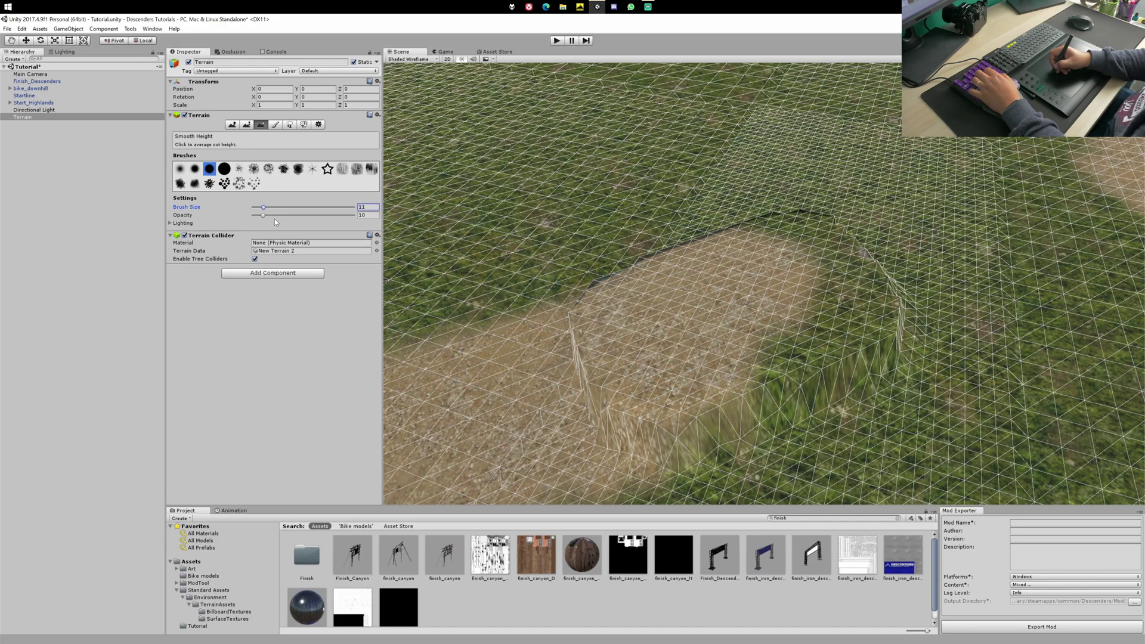
mouse_move(771, 421)
left_mouse_down("alt")
mouse_move(779, 385)
mouse_move(655, 307)
mouse_move(725, 300)
mouse_move(831, 166)
mouse_move(843, 125)
mouse_move(763, 295)
mouse_move(705, 281)
mouse_move(667, 332)
mouse_move(746, 275)
left_mouse_up("alt")
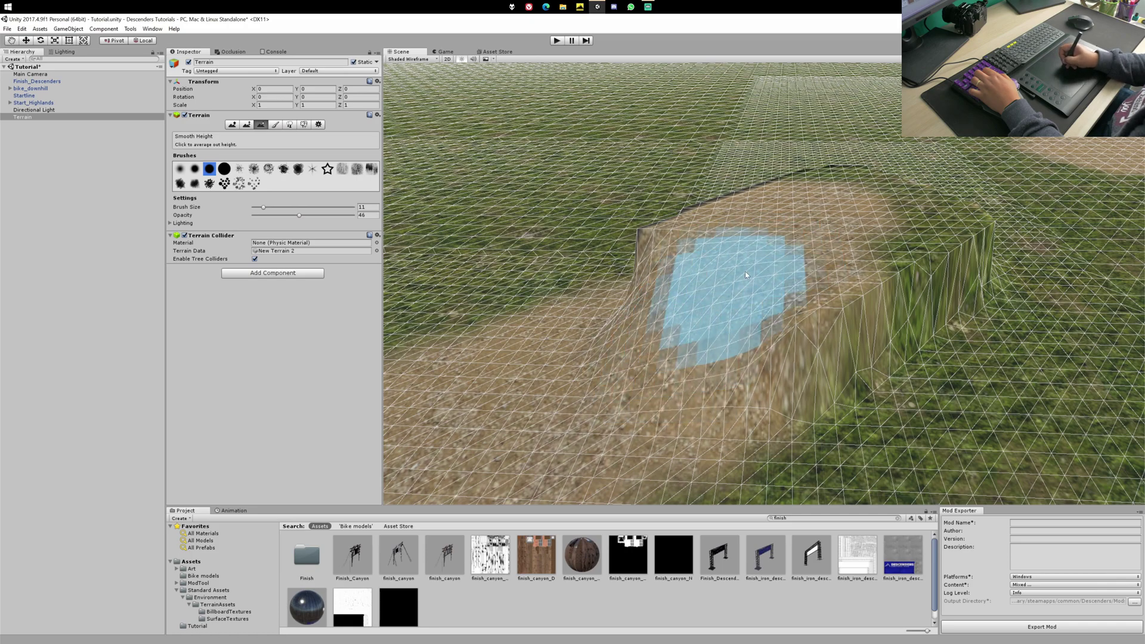
Try to carve a hollow into the platform by lowering it with Raise/Lower Terrain, using the soft round brush and opacity 1
key("shift+q")
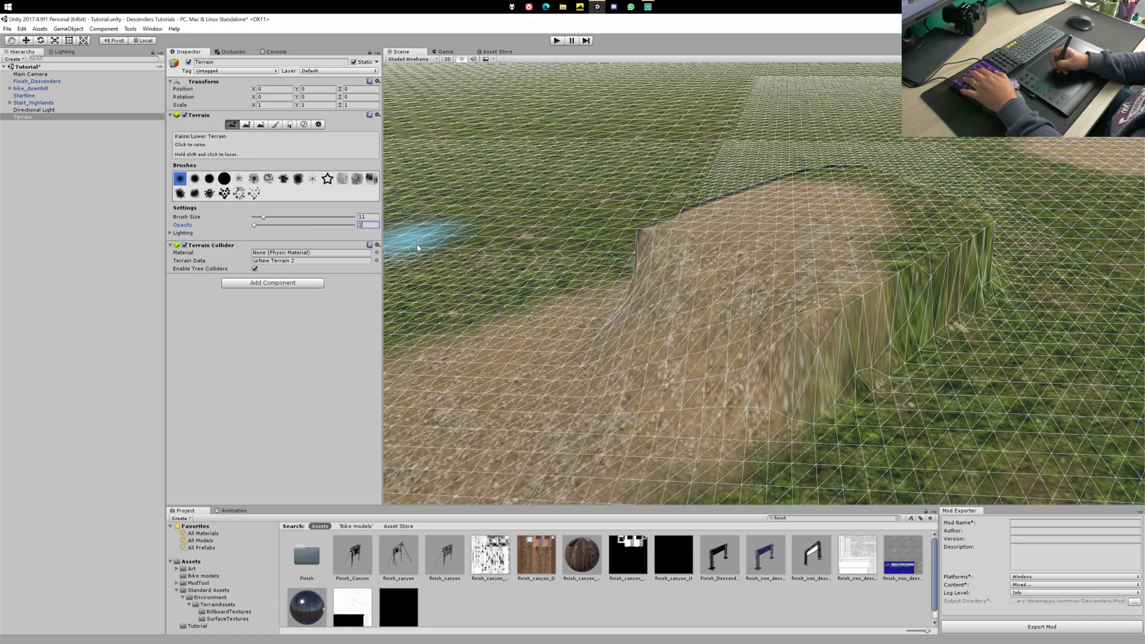
left_click_drag(690, 275, 778, 251, "shift")
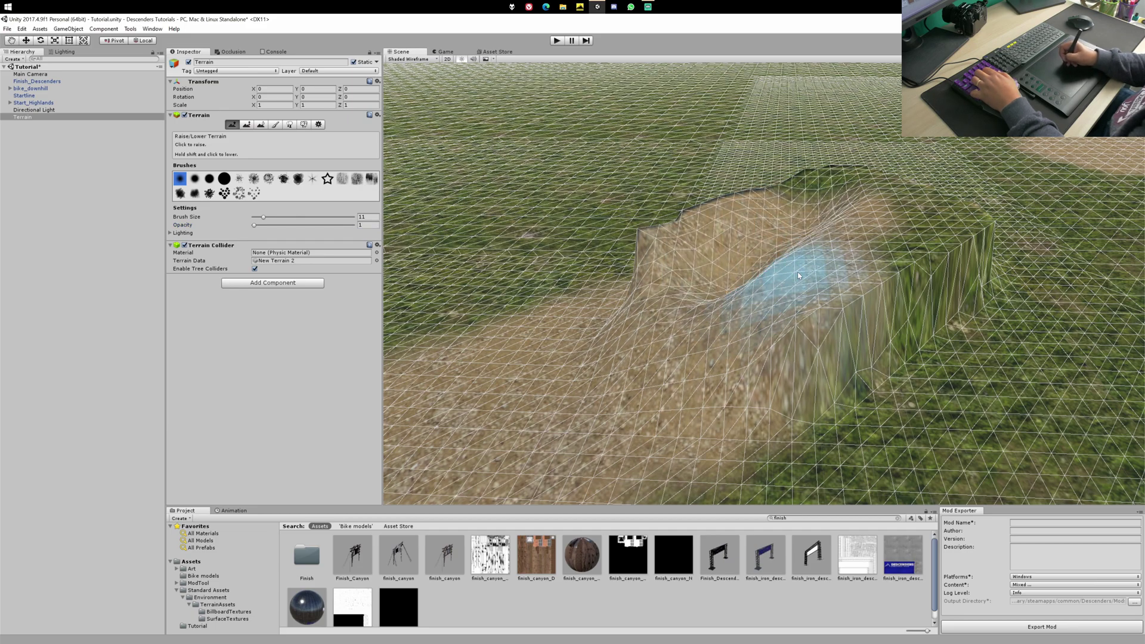
key("ctrl+z")
mouse_move(771, 267)
right_mouse_down()
mouse_move(806, 286)
mouse_move(756, 247)
right_mouse_up()
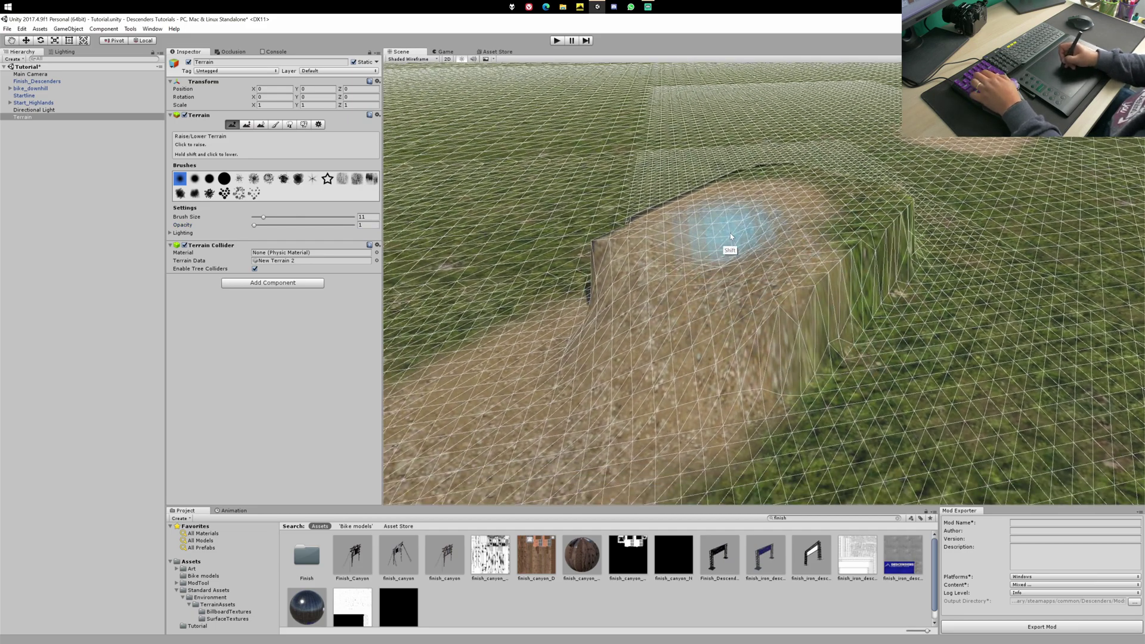
mouse_move(730, 236)
left_mouse_down("shift")
mouse_move(642, 314)
mouse_move(756, 307)
mouse_move(717, 322)
mouse_move(770, 253)
left_mouse_up("shift")
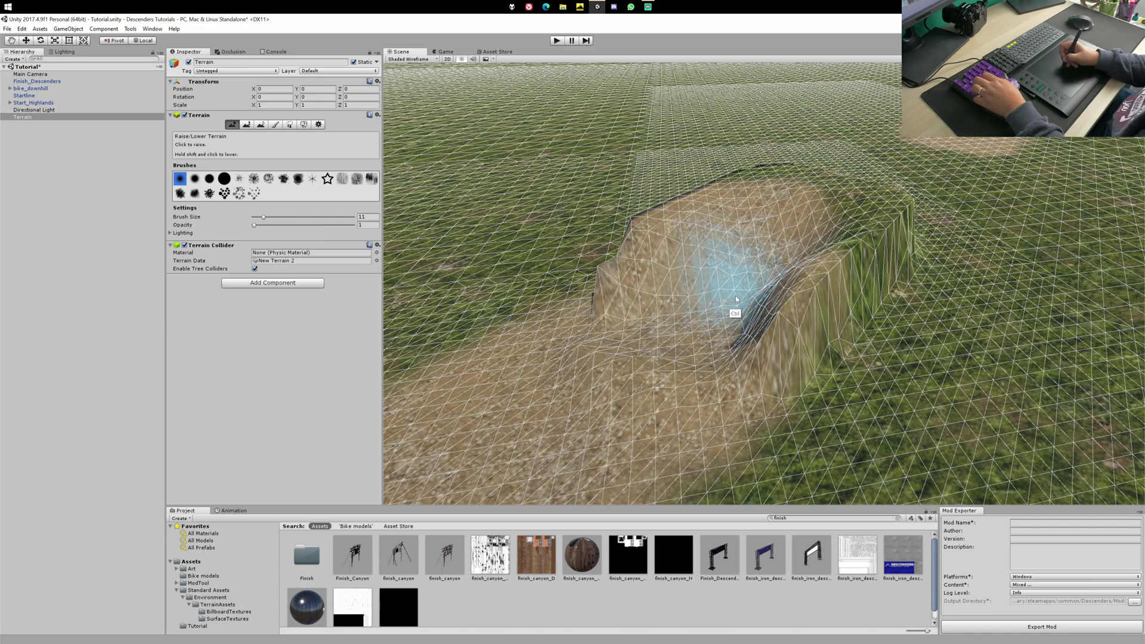
left_click_drag(735, 308, 730, 292, "ctrl")
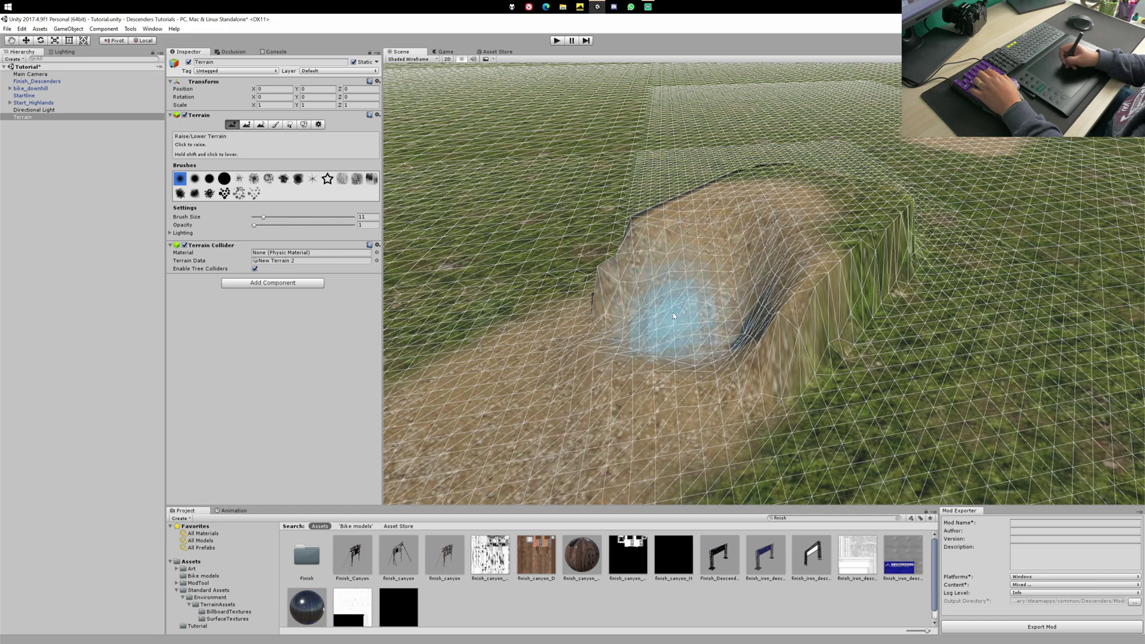
Restore the platform's flat top and steep track-side edge at height 2.49, with Paint Height active
key("F2")
mouse_move(767, 194)
left_mouse_down()
mouse_move(649, 247)
mouse_move(737, 245)
mouse_move(742, 275)
mouse_move(729, 276)
left_mouse_up()
middle_click_drag(729, 276, 780, 302)
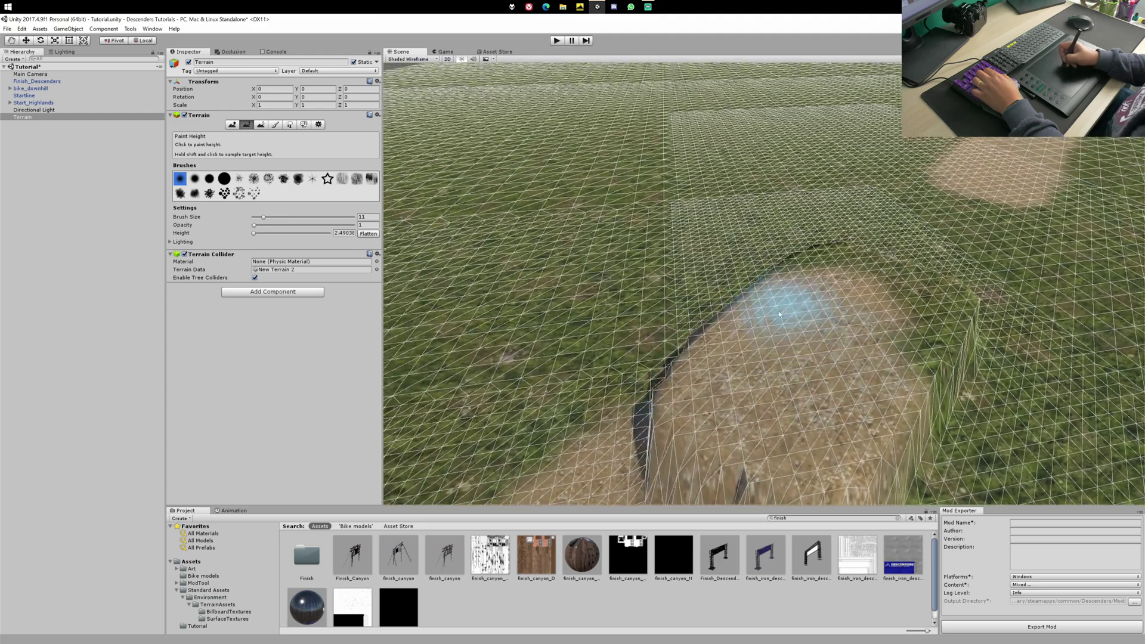
mouse_move(756, 416)
left_mouse_down("alt")
mouse_move(831, 422)
mouse_move(791, 381)
left_mouse_up("alt")
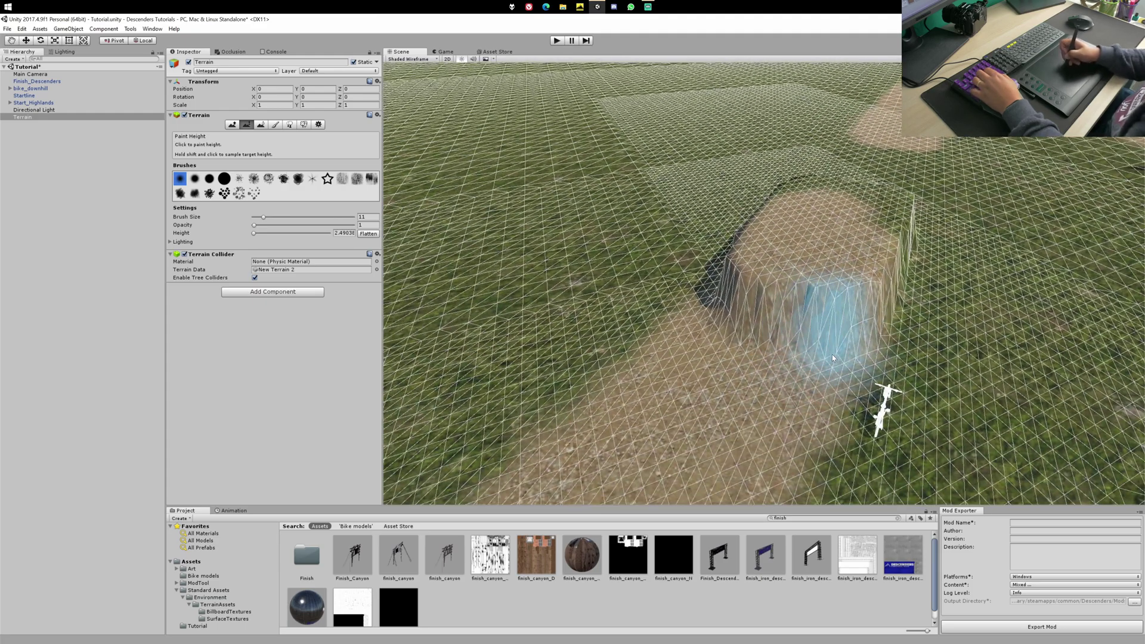
mouse_move(828, 269)
left_mouse_down("alt")
mouse_move(788, 292)
mouse_move(695, 292)
left_mouse_up("alt")
Smooth the platform's steep track-side edge into a ramp with Smooth Height, using the third round brush and opacity 44
key("shift+e")
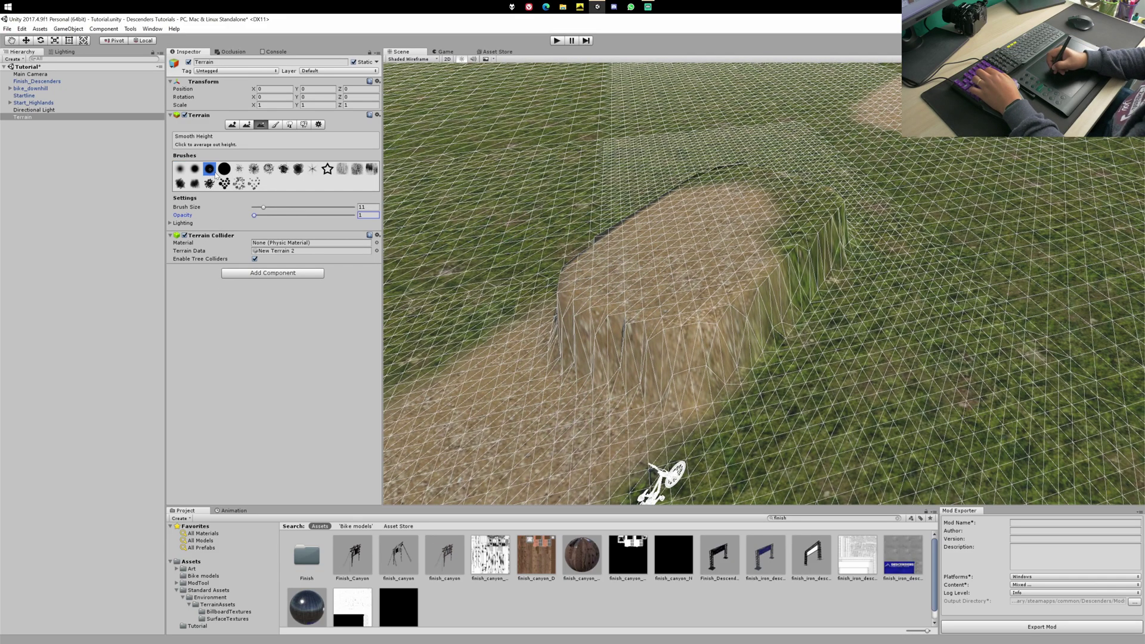
left_click(299, 215)
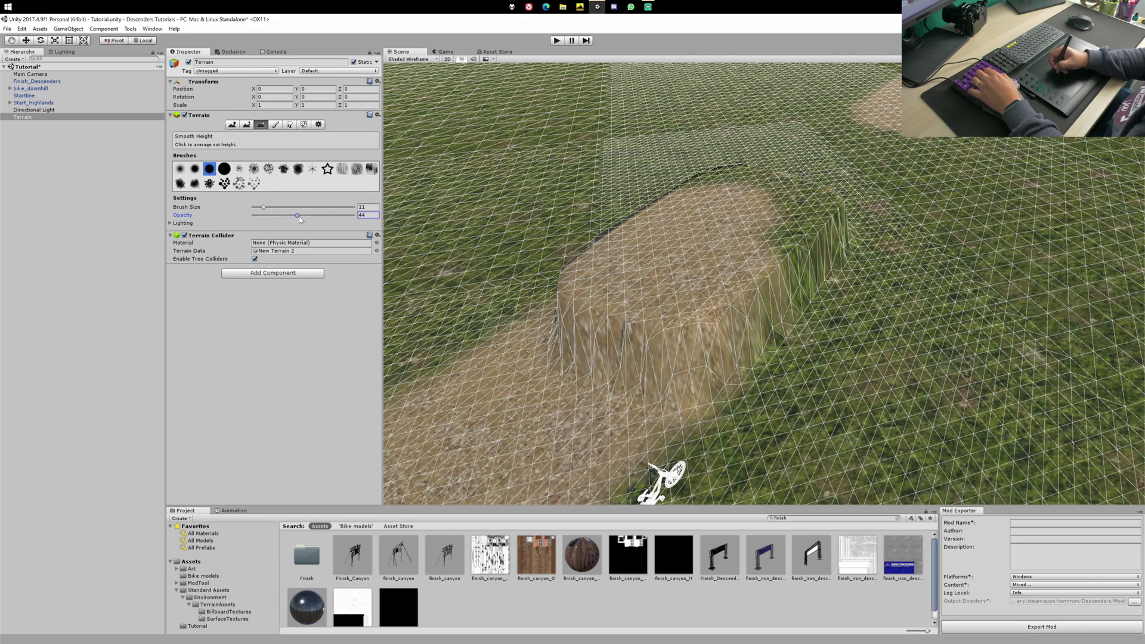
middle_click_drag(759, 377, 847, 435)
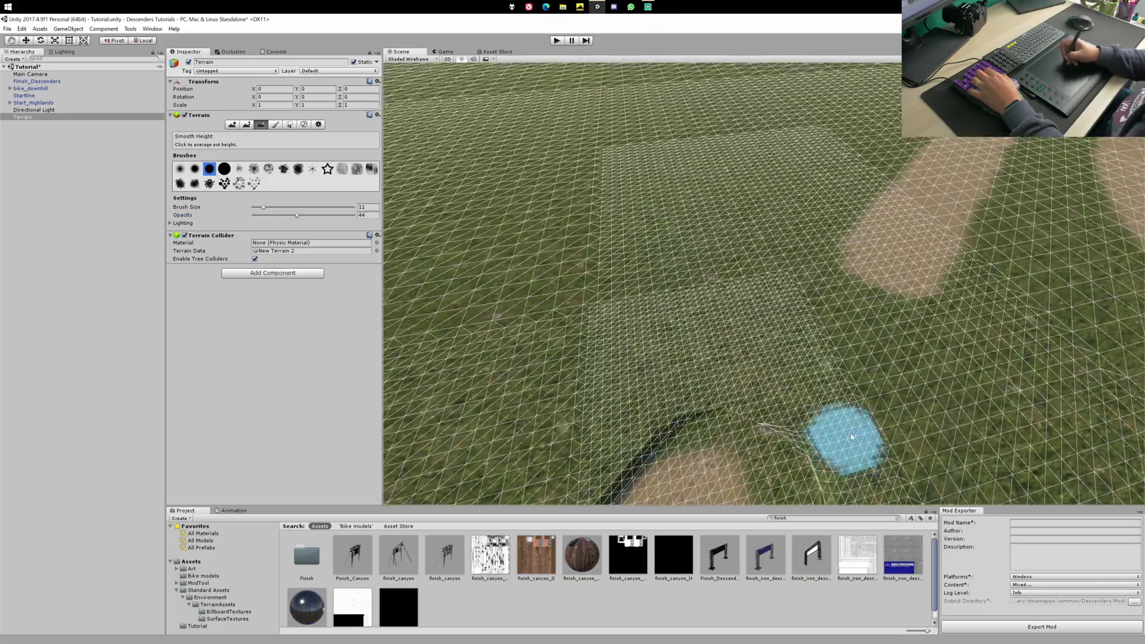
left_click_drag(805, 206, 772, 314, "alt")
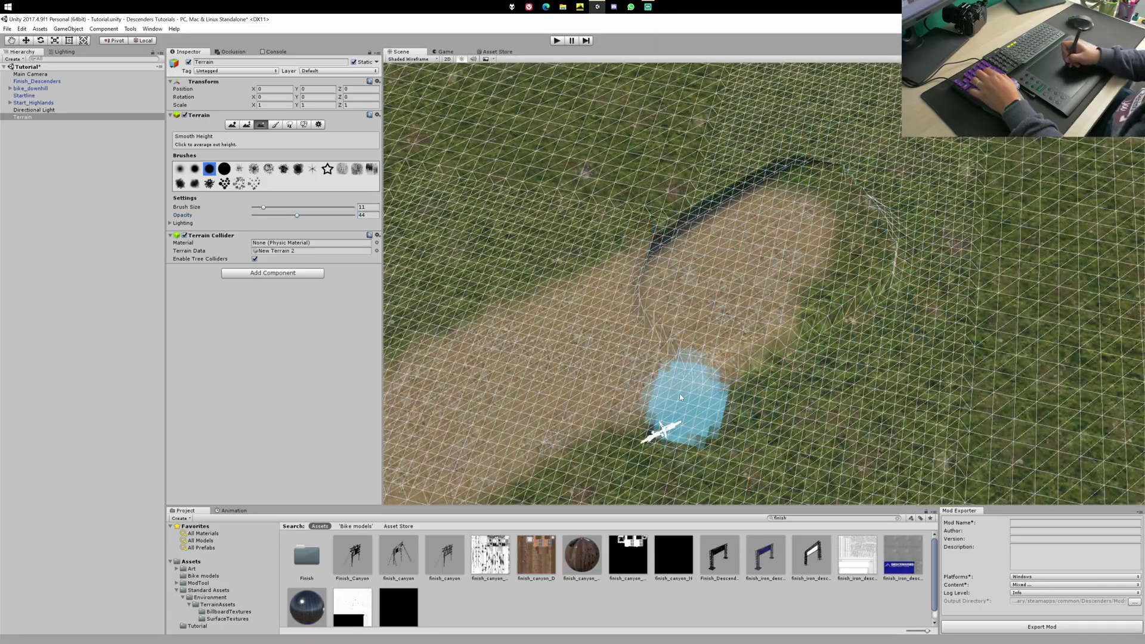
Smooth the jump platform's steep rear and grassy sides with Smooth Height, keeping brush size 11 and setting the opacity to 14
middle_click_drag(866, 436, 835, 275)
left_click_drag(812, 466, 776, 346, "alt")
mouse_move(772, 425)
right_mouse_down()
mouse_move(834, 258)
mouse_move(843, 281)
right_mouse_up()
mouse_move(822, 427)
right_mouse_down()
mouse_move(769, 357)
mouse_move(796, 343)
mouse_move(773, 371)
right_mouse_up()
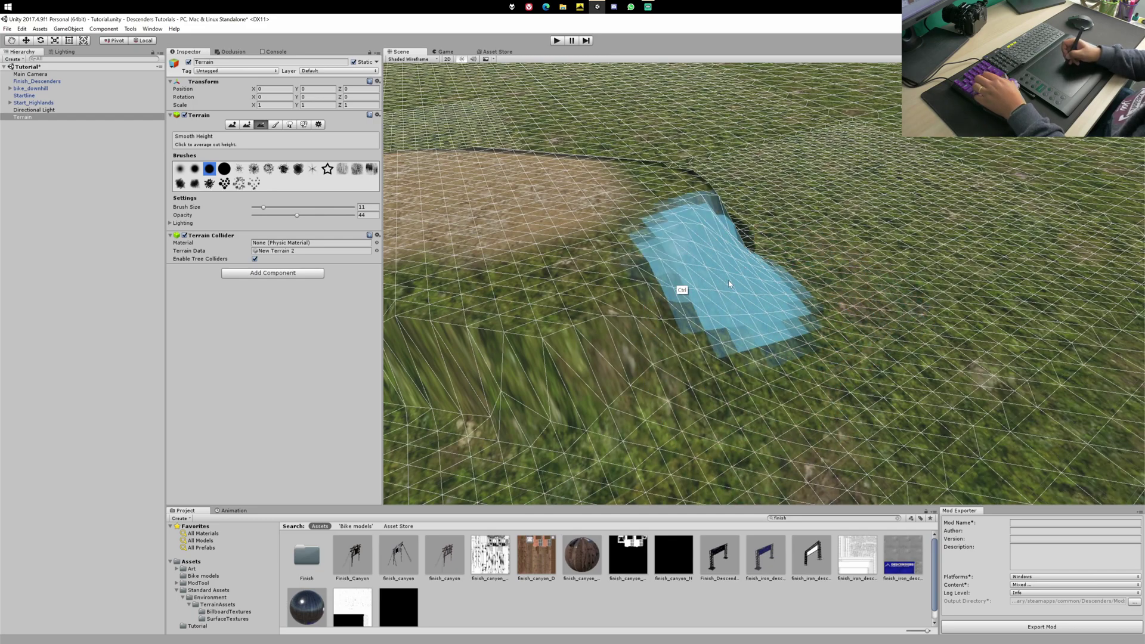
left_click_drag(764, 341, 771, 248)
right_click_drag(771, 247, 812, 329, "shift")
scroll(812, 328, "up", 5, "shift")
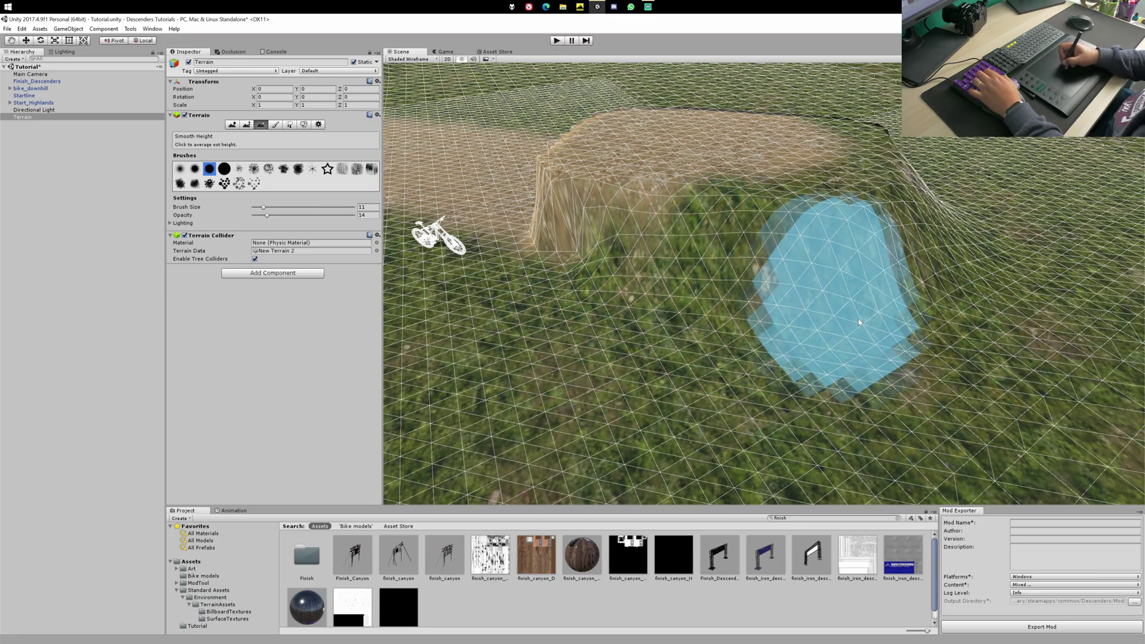
mouse_move(858, 319)
left_mouse_down("alt")
mouse_move(747, 324)
mouse_move(675, 373)
left_mouse_up("alt")
scroll(674, 372, "up", 3)
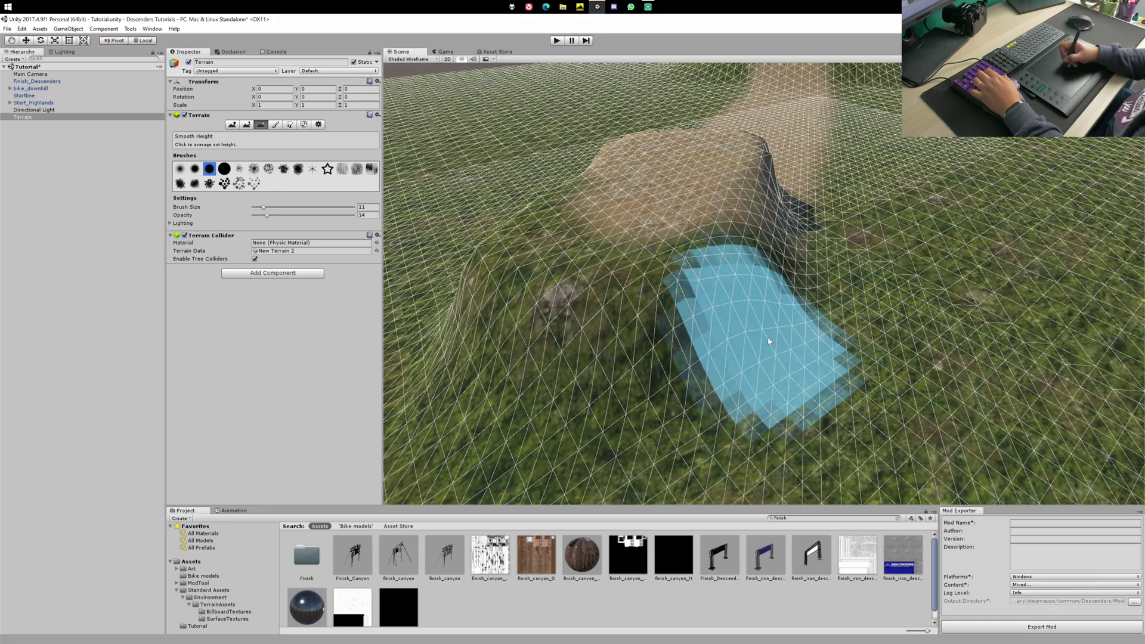
mouse_move(768, 335)
left_mouse_down("alt")
mouse_move(782, 303)
mouse_move(912, 318)
mouse_move(739, 296)
mouse_move(811, 332)
mouse_move(307, 281)
left_mouse_up("alt")
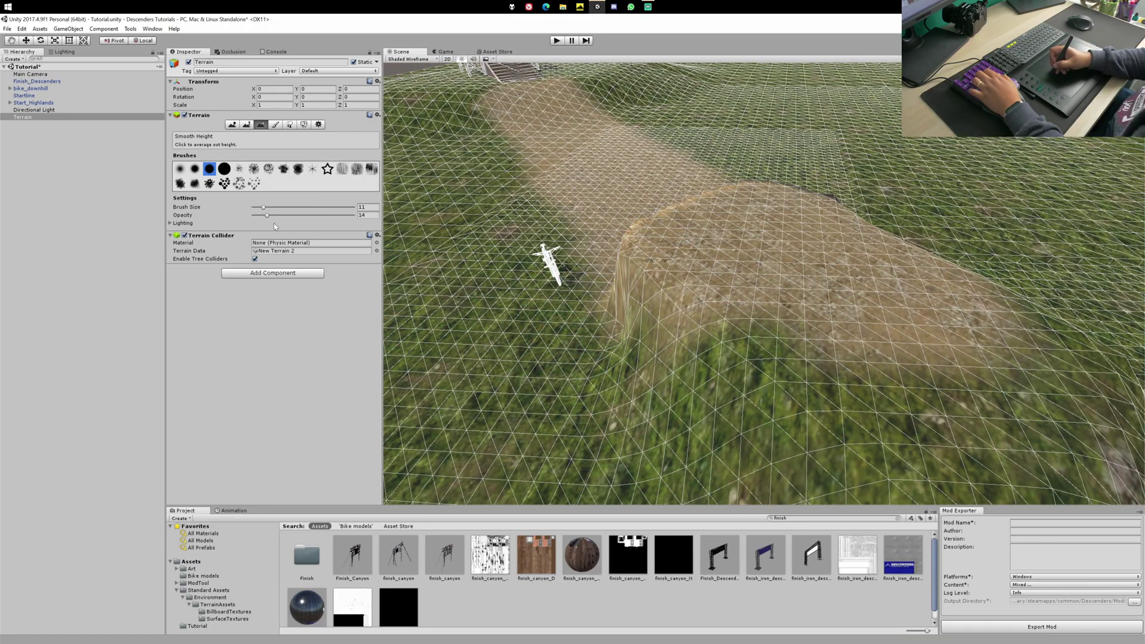
Soften the platform's track-side ramp with Smooth Height, using the fourth round brush, brush size 18 and opacity 53
left_click_drag(614, 288, 810, 230, "alt")
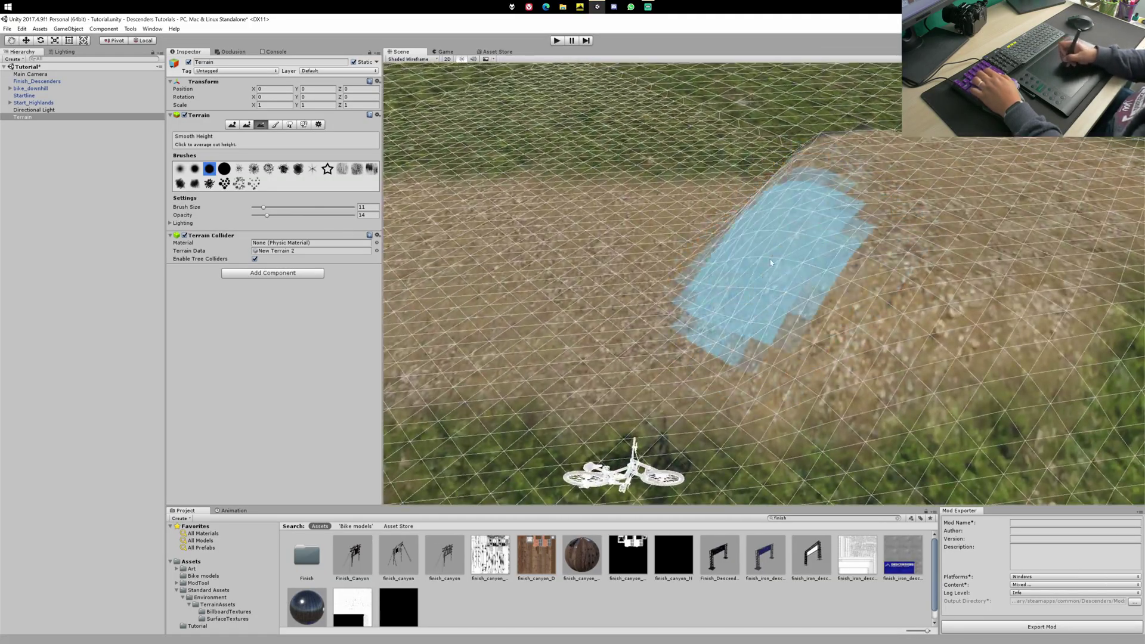
mouse_move(771, 262)
left_mouse_down("alt")
mouse_move(849, 174)
mouse_move(849, 263)
mouse_move(831, 307)
mouse_move(791, 298)
mouse_move(846, 302)
mouse_move(835, 206)
mouse_move(814, 195)
mouse_move(824, 199)
left_mouse_up("alt")
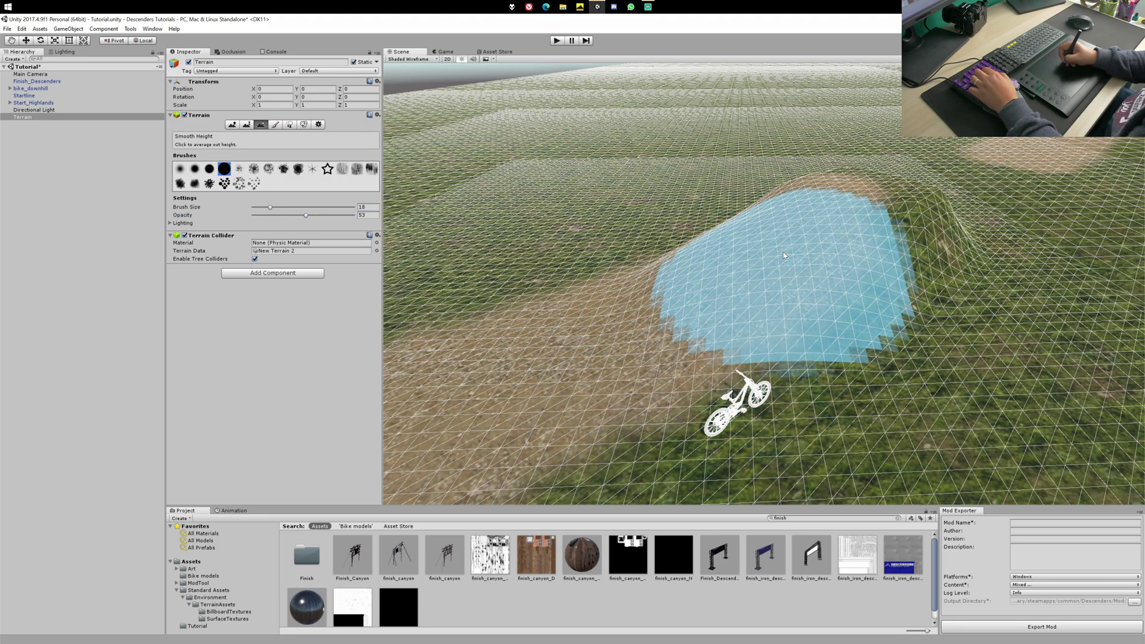
mouse_move(784, 255)
left_mouse_down("alt")
mouse_move(745, 392)
mouse_move(779, 282)
left_mouse_up("alt")
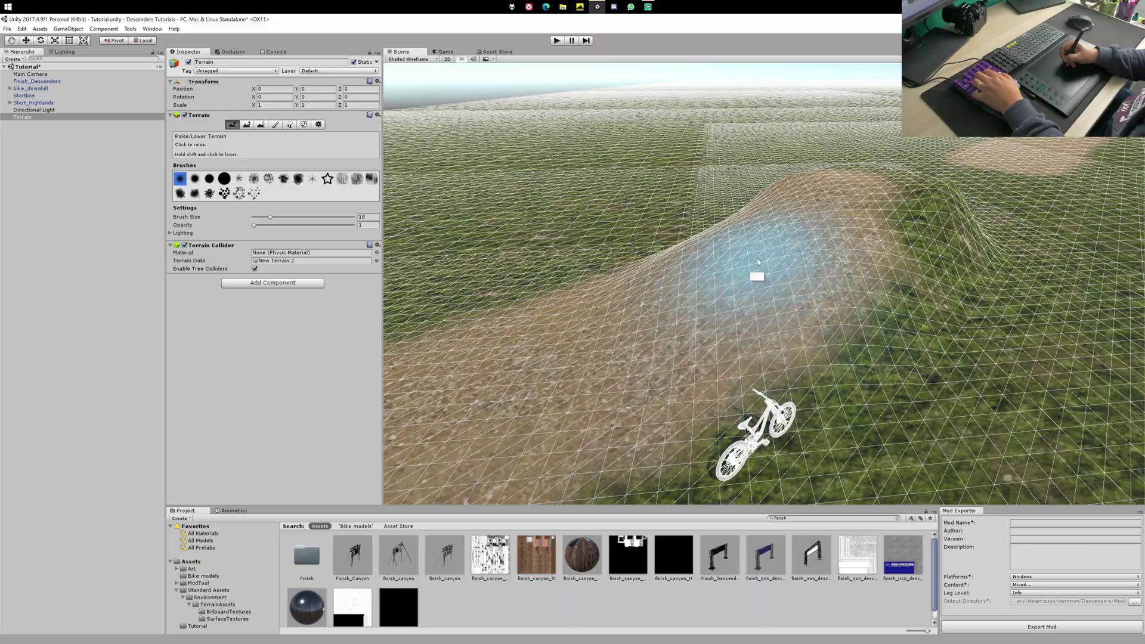
Lower the ramp face with Raise/Lower Terrain, soft round brush, size 18, opacity 1, and switch to Smooth Height with the third round brush
mouse_move(756, 263)
left_mouse_down("shift")
mouse_move(825, 269)
mouse_move(806, 332)
mouse_move(767, 383)
mouse_move(706, 311)
left_mouse_up("shift")
left_click(261, 125)
left_click(210, 169)
left_click(254, 216)
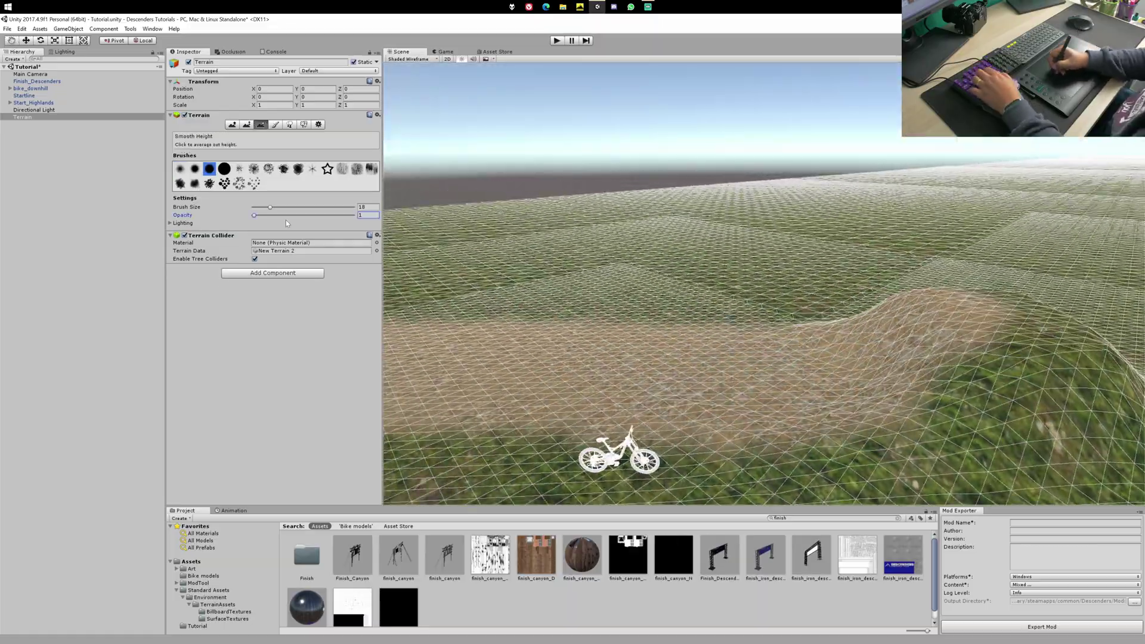
mouse_move(746, 227)
left_mouse_down("alt")
mouse_move(678, 269)
mouse_move(742, 352)
left_mouse_up("alt")
Touch up the jump's lip with Paint Height using a smaller brush, and blend it with Smooth Height
left_click(247, 125)
left_click_drag(254, 225, 289, 224)
left_click_drag(271, 218, 261, 217)
mouse_move(704, 268)
left_mouse_down("alt")
mouse_move(642, 304)
mouse_move(704, 262)
left_mouse_up("alt")
left_click(260, 125)
left_click_drag(288, 216, 295, 216)
mouse_move(634, 241)
left_mouse_down("alt")
mouse_move(744, 283)
mouse_move(704, 250)
left_mouse_up("alt")
Refine the jump's side edges with Raise/Lower Terrain and even them out with Smooth Height
key("F1")
mouse_move(828, 266)
left_mouse_down("alt")
mouse_move(767, 389)
mouse_move(690, 320)
mouse_move(648, 237)
mouse_move(597, 257)
mouse_move(596, 241)
mouse_move(669, 257)
left_mouse_up("alt")
left_click(261, 125)
left_click_drag(296, 215, 293, 215)
left_click_drag(686, 263, 633, 287, "alt")
left_click_drag(778, 304, 692, 263, "alt")
Lower the raised corner of the jump's lip with Raise/Lower Terrain, using the third round brush, brush size 5 and opacity 1
left_click(232, 125)
left_click(367, 226)
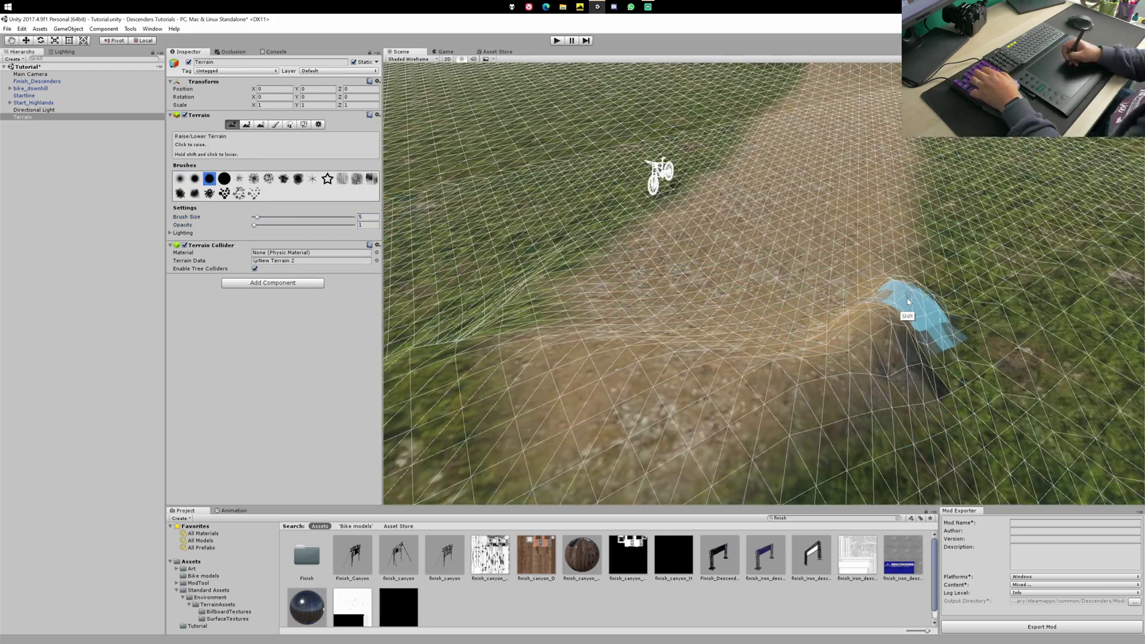
left_click_drag(908, 301, 853, 316, "shift")
mouse_move(895, 298)
left_mouse_down("alt")
mouse_move(856, 307)
mouse_move(823, 262)
mouse_move(785, 304)
mouse_move(847, 296)
mouse_move(701, 334)
mouse_move(966, 246)
mouse_move(798, 287)
mouse_move(757, 176)
mouse_move(855, 225)
mouse_move(654, 245)
left_mouse_up("alt")
Smooth the jump's lip and surrounding grassy slope with Smooth Height at brush size 5 and opacity 34
left_click(261, 125)
left_click(280, 215)
left_click(367, 215)
type("5")
mouse_move(674, 286)
left_mouse_down("alt")
mouse_move(606, 370)
mouse_move(716, 266)
mouse_move(621, 383)
left_mouse_up("alt")
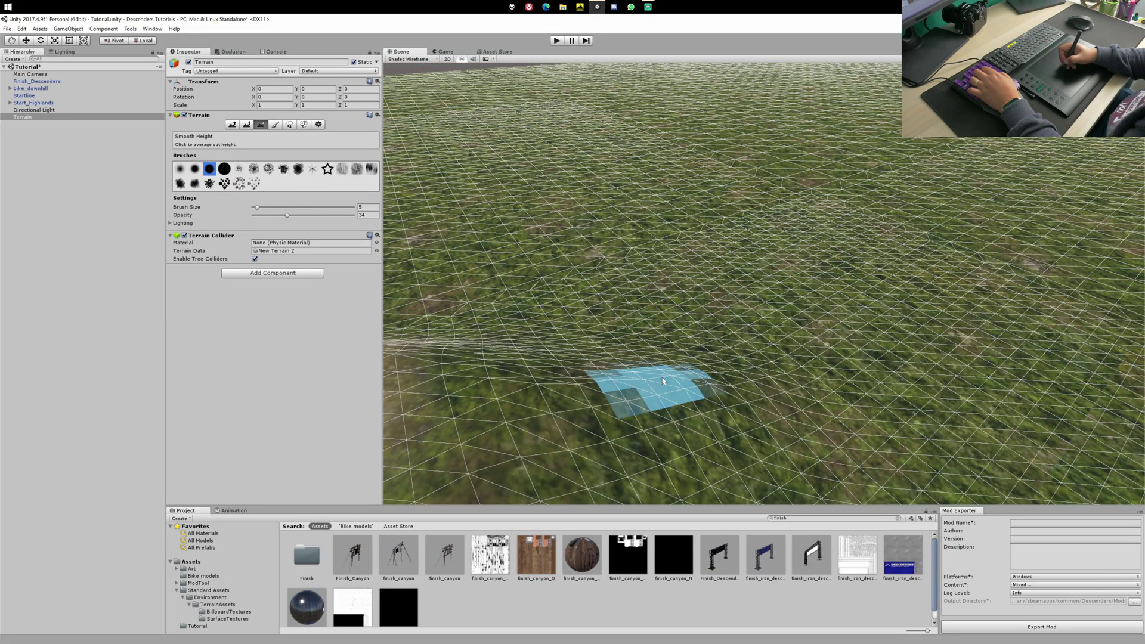
mouse_move(752, 388)
left_mouse_down("alt")
mouse_move(764, 293)
mouse_move(814, 246)
mouse_move(886, 215)
mouse_move(813, 187)
mouse_move(824, 226)
mouse_move(889, 243)
mouse_move(941, 212)
mouse_move(890, 225)
mouse_move(979, 346)
mouse_move(956, 297)
mouse_move(929, 332)
mouse_move(1010, 325)
mouse_move(950, 299)
mouse_move(793, 350)
mouse_move(825, 184)
mouse_move(821, 260)
mouse_move(793, 243)
mouse_move(803, 221)
left_mouse_up("alt")
Smooth the transition from the sand track into the jump's ramp with Smooth Height at brush size 11 and opacity 53
key("Up")
key("Right")
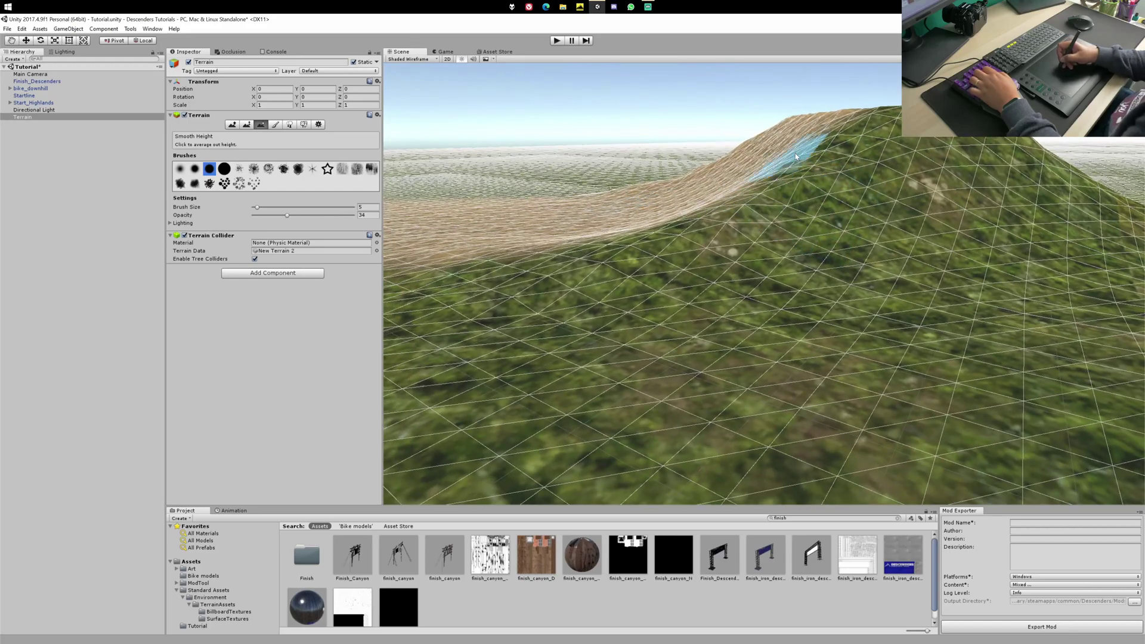
middle_click_drag(698, 209, 722, 225)
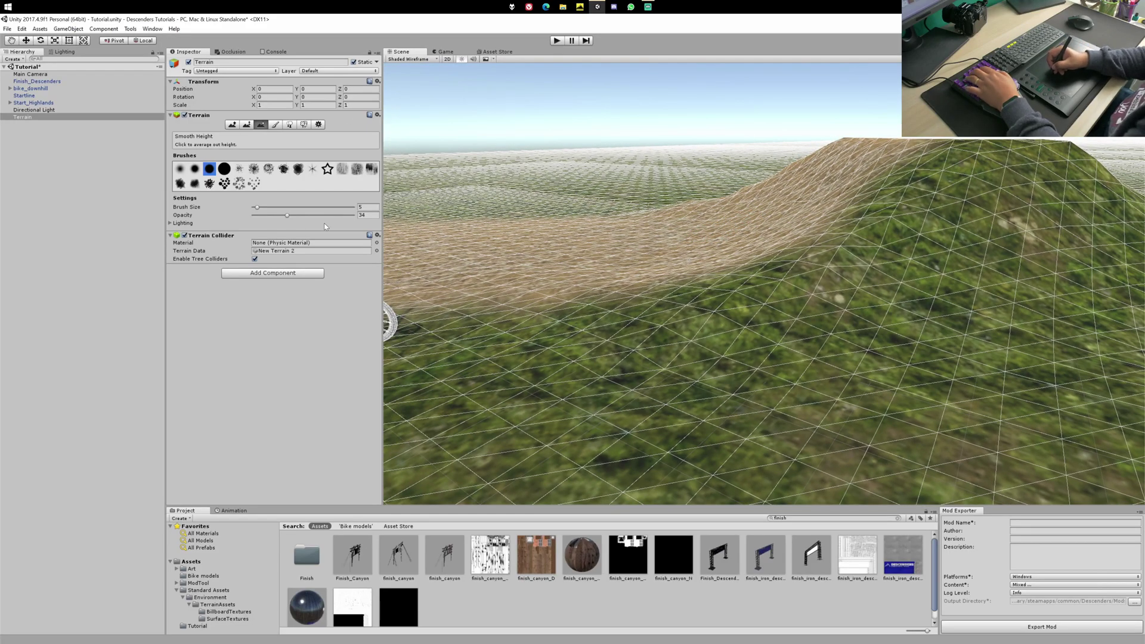
mouse_move(744, 229)
left_mouse_down("alt")
mouse_move(717, 241)
mouse_move(665, 328)
left_mouse_up("alt")
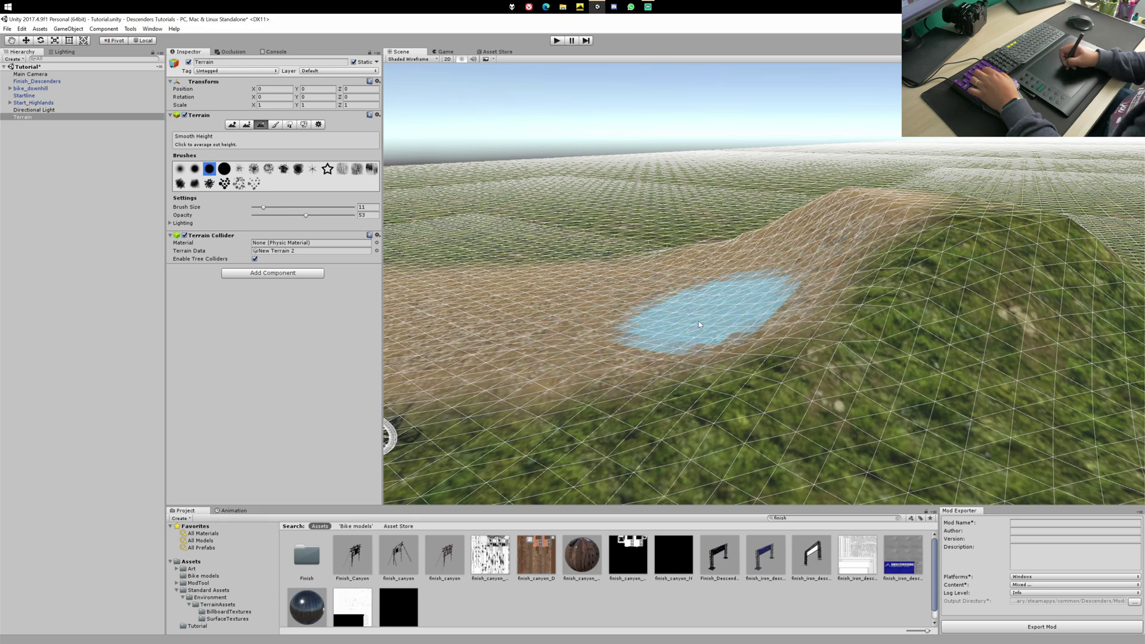
mouse_move(690, 301)
left_mouse_down("alt")
mouse_move(710, 301)
mouse_move(740, 250)
left_mouse_up("alt")
scroll(739, 250, "down", 4)
middle_click_drag(739, 251, 716, 221)
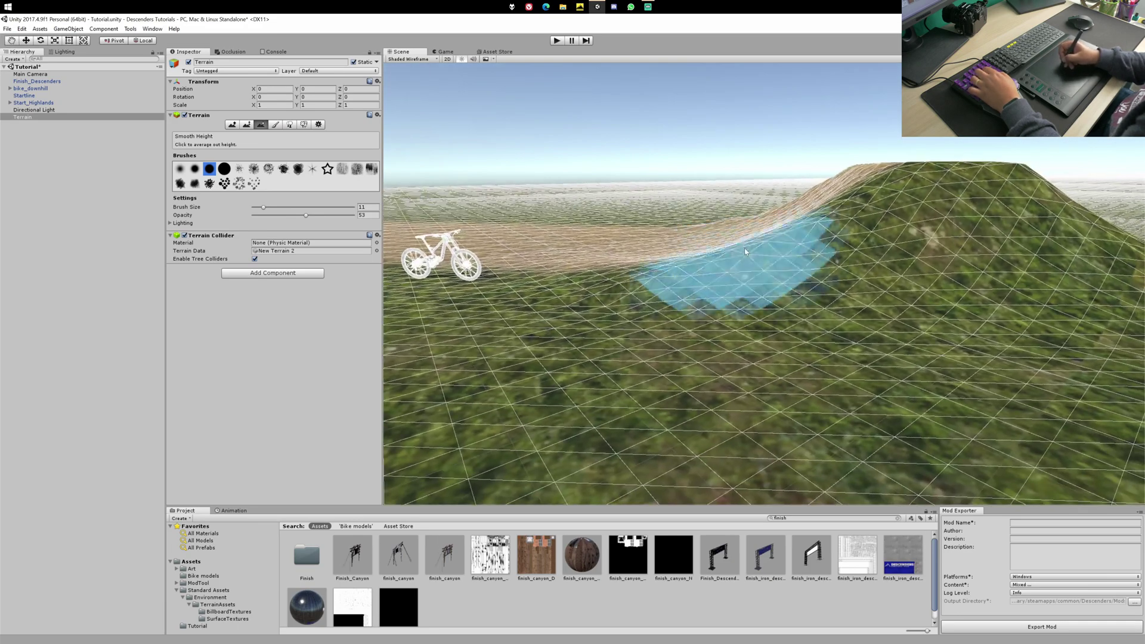
scroll(750, 248, "up", 4)
mouse_move(750, 247)
left_mouse_down("alt")
mouse_move(725, 325)
mouse_move(764, 342)
mouse_move(715, 422)
mouse_move(729, 371)
mouse_move(675, 355)
mouse_move(653, 373)
left_mouse_up("alt")
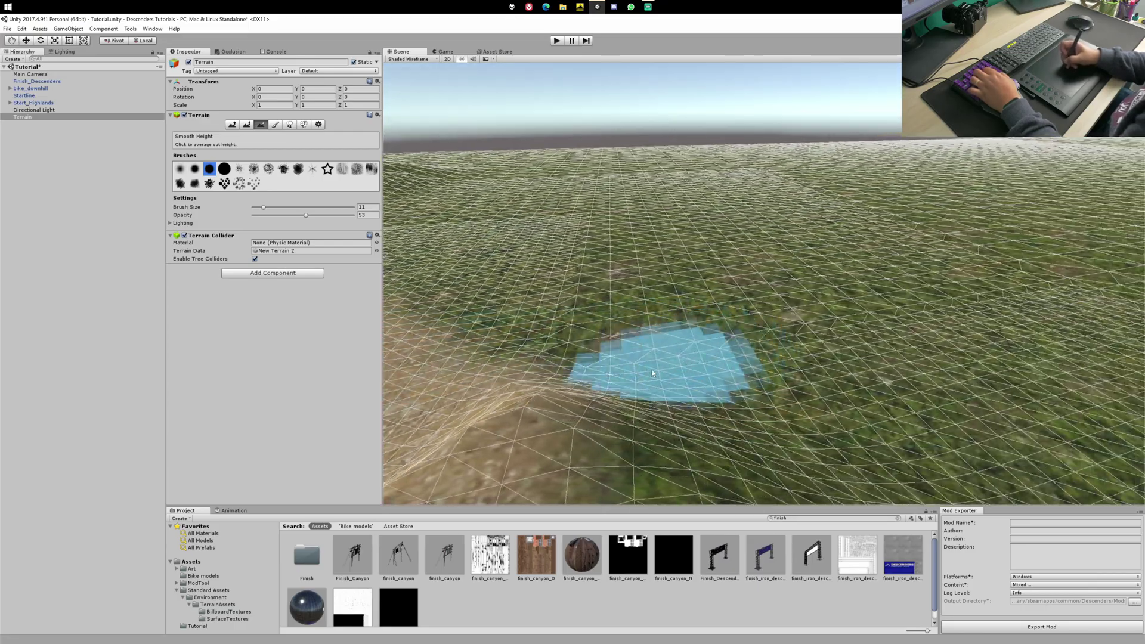
Sample the jump's height of 2.49 and build a landing platform over the following sand track with Paint Height, brush size 11, opacity 53
mouse_move(668, 332)
left_mouse_down("alt")
mouse_move(685, 281)
mouse_move(788, 268)
mouse_move(887, 231)
mouse_move(907, 270)
mouse_move(893, 335)
mouse_move(860, 388)
mouse_move(505, 274)
left_mouse_up("alt")
left_click(559, 288, "shift")
mouse_move(862, 355)
left_mouse_down("alt")
mouse_move(874, 379)
mouse_move(908, 352)
mouse_move(894, 357)
left_mouse_up("alt")
mouse_move(748, 367)
left_mouse_down()
mouse_move(758, 357)
mouse_move(915, 352)
mouse_move(744, 294)
mouse_move(691, 341)
left_mouse_up()
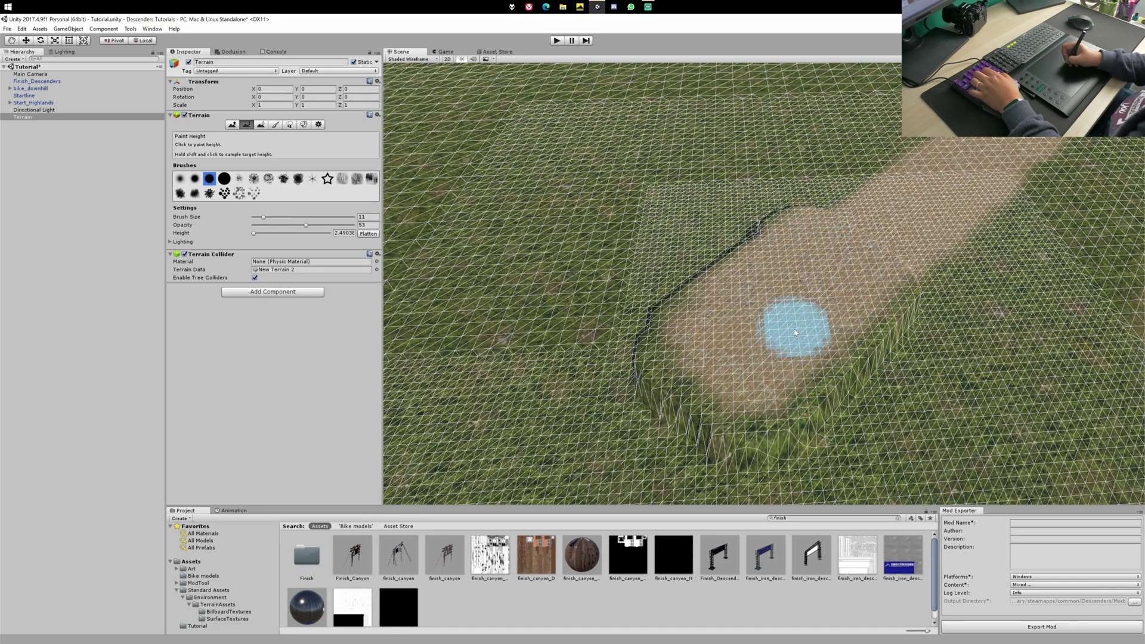
mouse_move(800, 353)
left_mouse_down("alt")
mouse_move(788, 294)
mouse_move(818, 388)
mouse_move(818, 264)
mouse_move(741, 330)
mouse_move(838, 319)
mouse_move(861, 294)
mouse_move(808, 309)
mouse_move(865, 250)
mouse_move(869, 289)
mouse_move(554, 281)
left_mouse_up("alt")
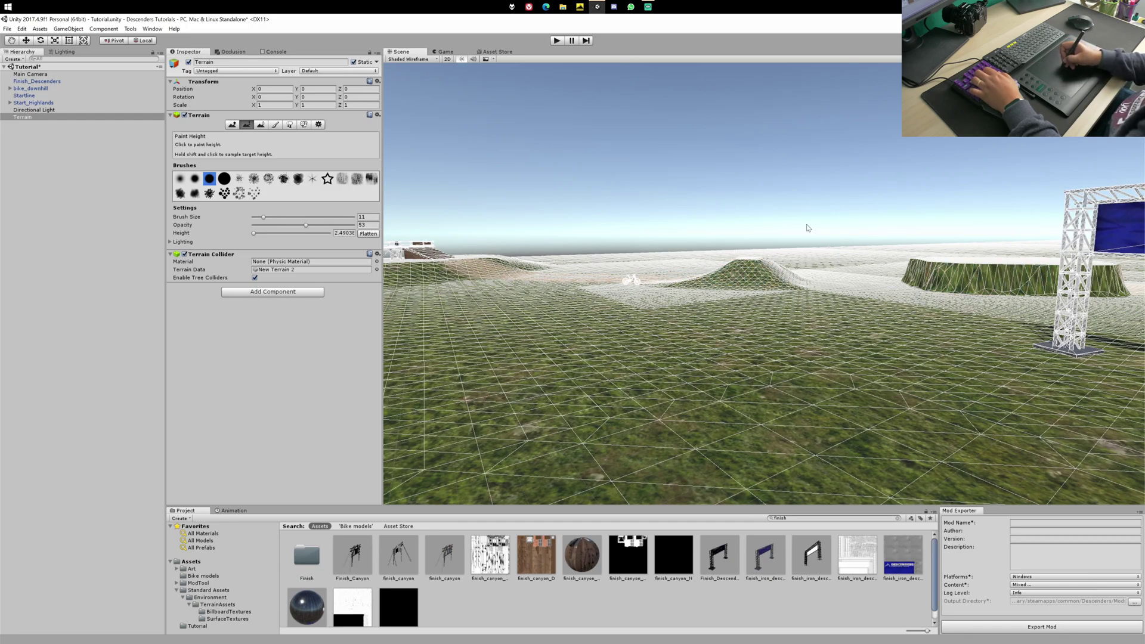
Shorten the landing platform on its sand track end with Paint Height at height 0, brush size 11 and opacity 53
middle_click_drag(1029, 268, 918, 381)
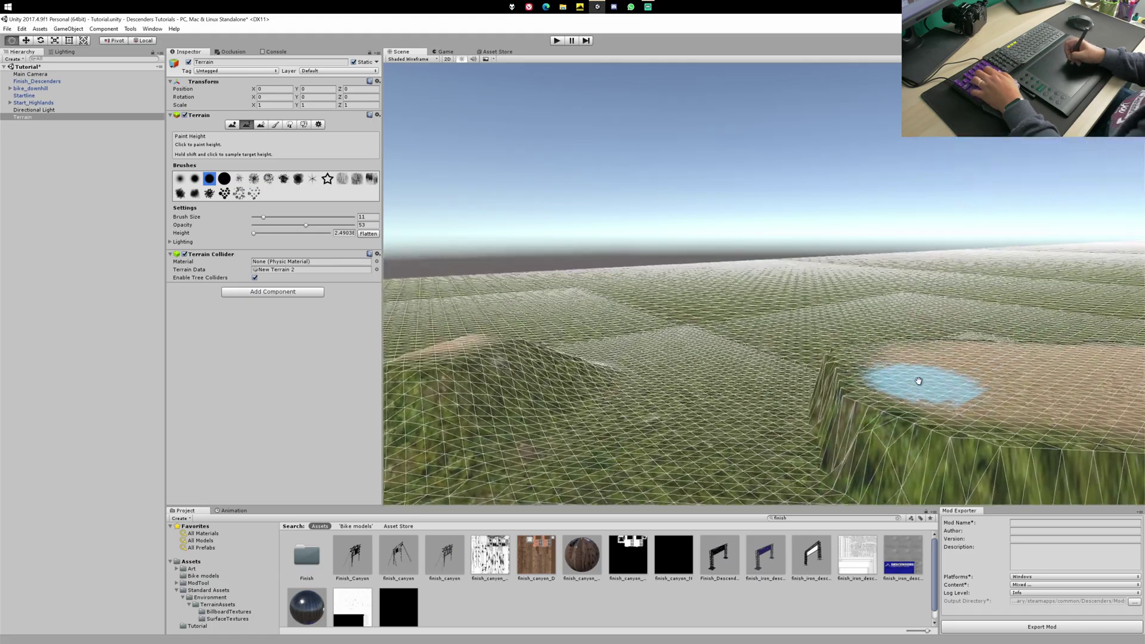
left_click_drag(918, 381, 964, 383, "alt")
middle_click_drag(964, 384, 847, 417)
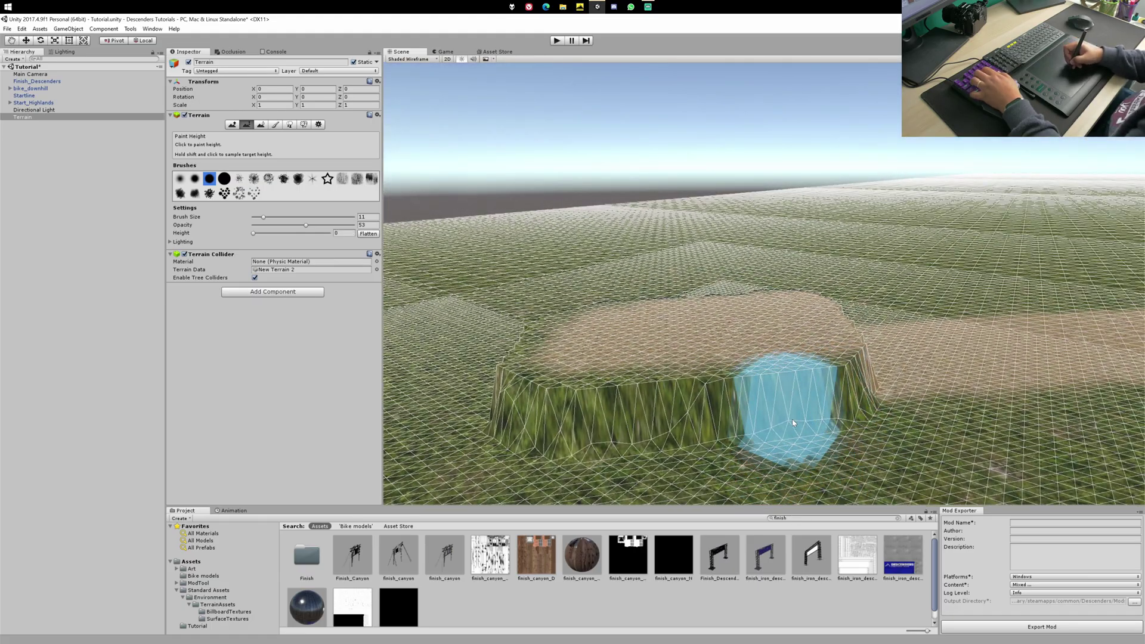
right_click_drag(794, 423, 763, 287)
key("ctrl+z")
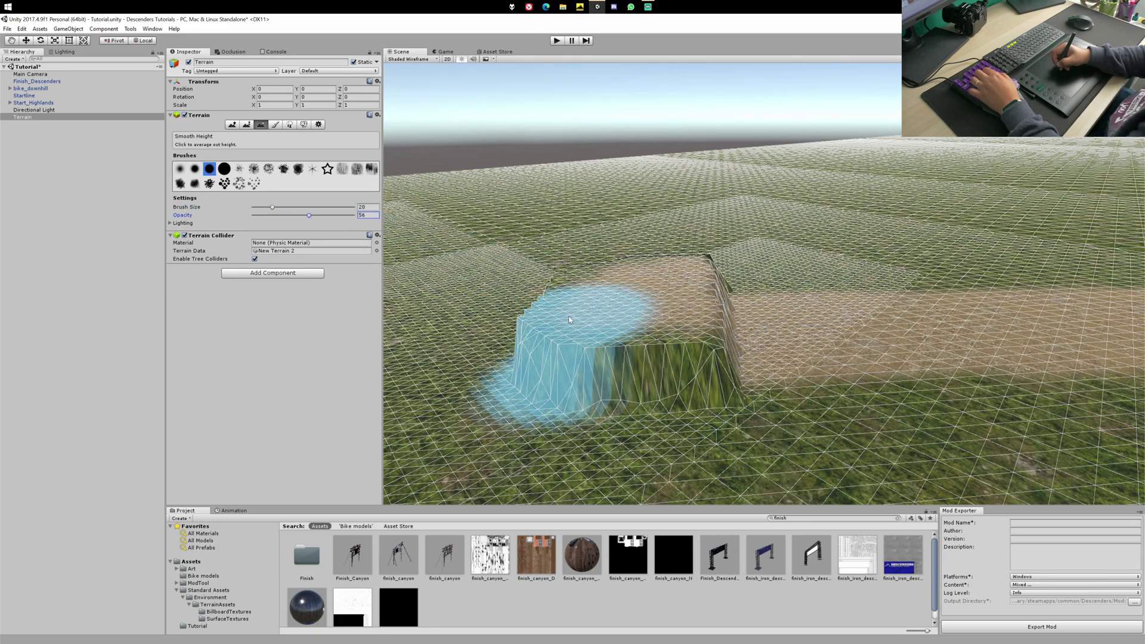
Smooth the landing platform's end into a slope down to the sand track with Smooth Height, brush size 20 and opacity 100
mouse_move(706, 271)
left_mouse_down()
mouse_move(697, 306)
mouse_move(665, 317)
mouse_move(733, 327)
mouse_move(668, 320)
left_mouse_up()
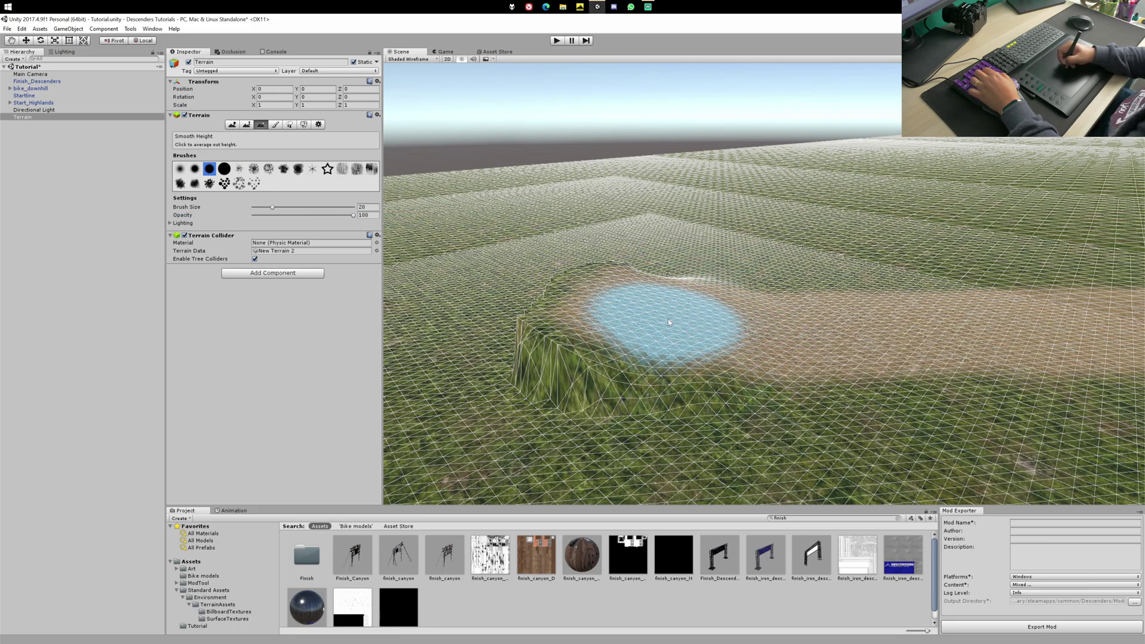
mouse_move(722, 327)
right_mouse_down()
mouse_move(934, 347)
mouse_move(922, 233)
mouse_move(997, 237)
right_mouse_up()
Smooth the landing's steep grassy sides with Smooth Height, using the third round brush, brush size 9 and opacity 10
key("F1")
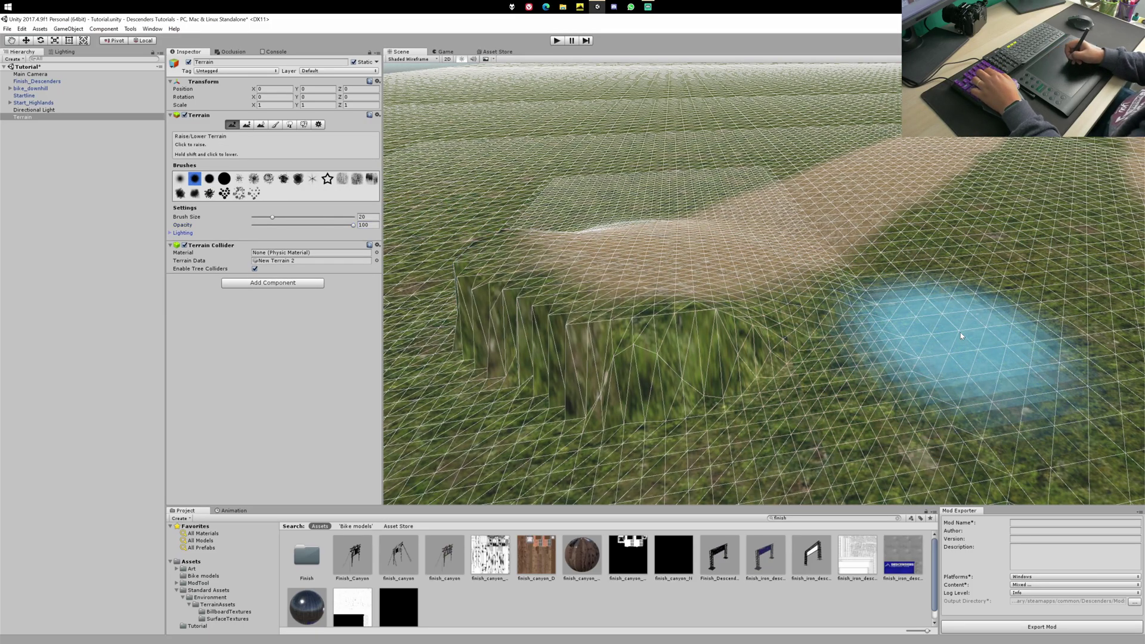
middle_click_drag(978, 320, 973, 263)
mouse_move(974, 264)
right_mouse_down()
mouse_move(947, 319)
mouse_move(428, 221)
right_mouse_up()
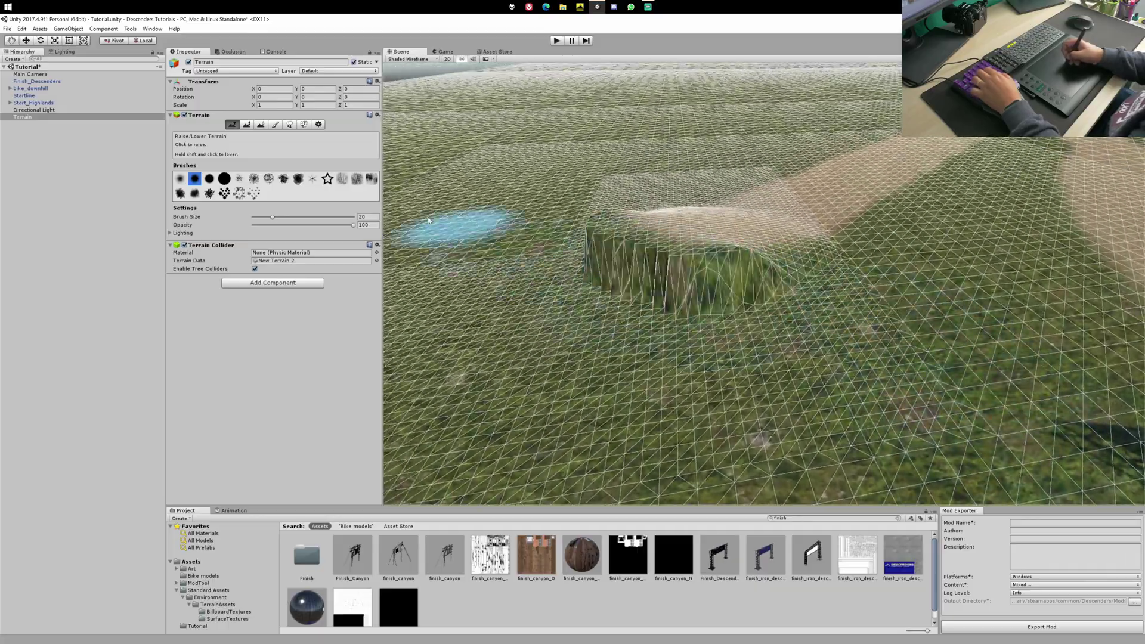
key("F2")
mouse_move(807, 317)
left_mouse_down("alt")
mouse_move(875, 314)
mouse_move(851, 363)
mouse_move(774, 299)
mouse_move(753, 319)
left_mouse_up("alt")
key("F3")
left_click(209, 169)
left_click(270, 215)
left_click(263, 216)
mouse_move(835, 335)
left_mouse_down("alt")
mouse_move(778, 391)
mouse_move(617, 391)
mouse_move(846, 358)
mouse_move(889, 294)
mouse_move(836, 322)
left_mouse_up("alt")
left_click_drag(835, 322, 849, 338)
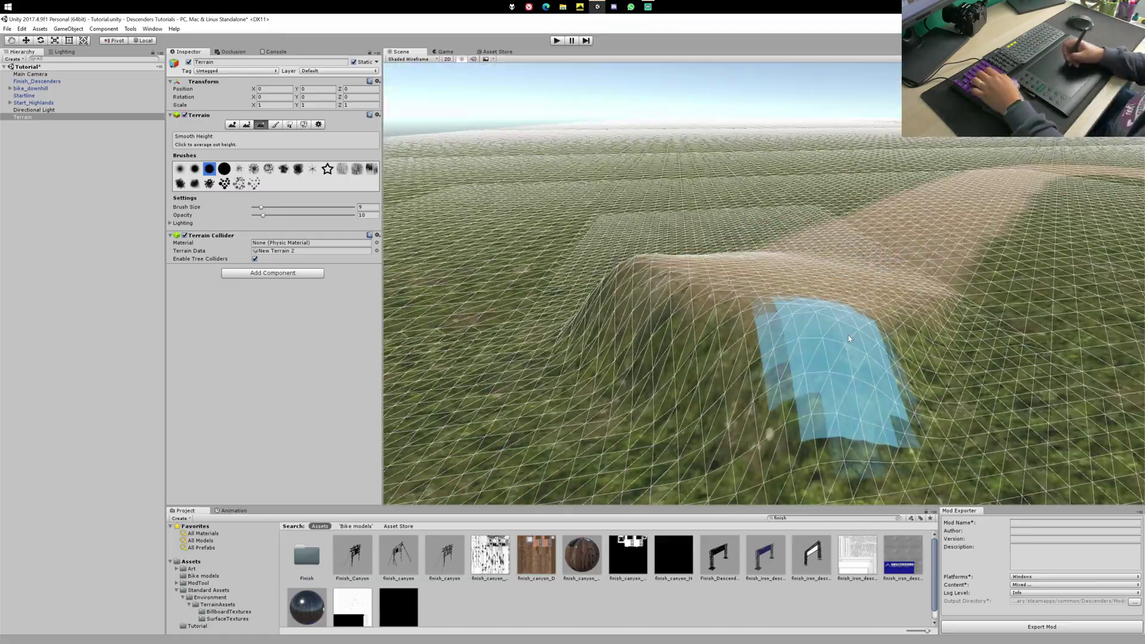
Lower the landing's grassy edge beside the sand with Raise/Lower Terrain, using the soft round brush at opacity 1
key("F1")
left_click(181, 178)
left_click(368, 225)
type("1")
left_click_drag(859, 286, 803, 296, "alt")
mouse_move(874, 273)
left_mouse_down("alt")
mouse_move(872, 287)
mouse_move(814, 259)
left_mouse_up("alt")
mouse_move(814, 260)
left_mouse_down()
mouse_move(841, 255)
mouse_move(820, 286)
left_mouse_up()
Blend the lowered edge of the landing into the ground with Smooth Height, using the third round brush
key("F3")
left_click(209, 169)
left_click(265, 207)
left_click_drag(796, 243, 727, 244, "alt")
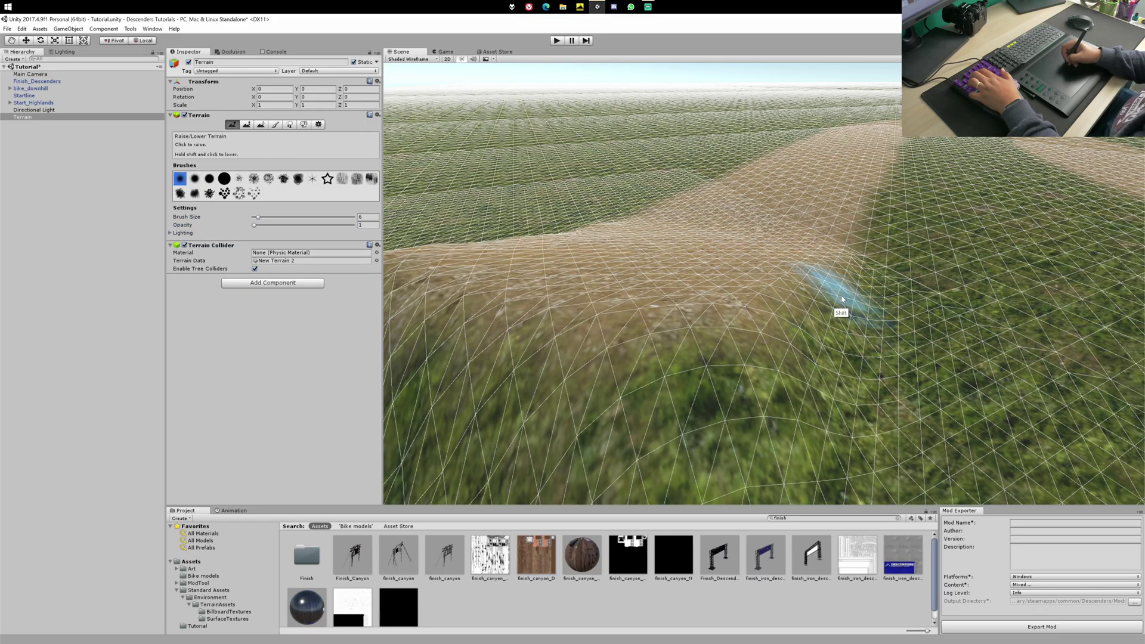
right_click_drag(841, 299, 822, 328)
key("F3")
right_click_drag(800, 281, 904, 301)
Shape the landing slope with Raise/Lower Terrain, soft brush, size 17, opacity 1, and smooth it with the third round brush at opacity 100
left_click(180, 178)
left_click(364, 224)
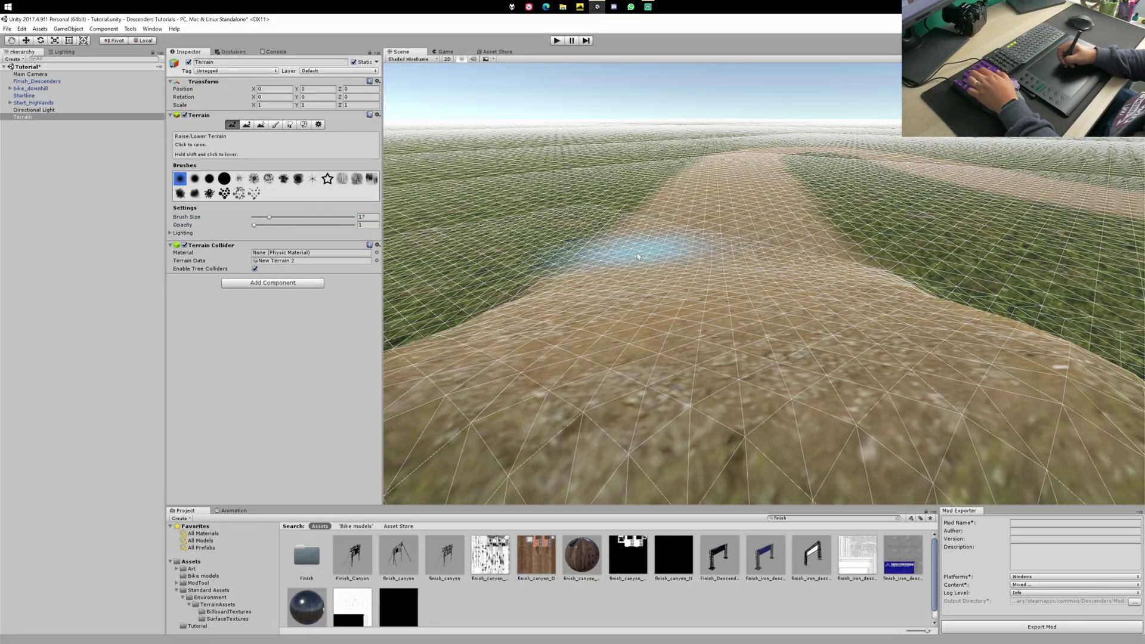
key("F3")
left_click(209, 169)
left_click(351, 215)
mouse_move(821, 262)
right_mouse_down()
mouse_move(732, 248)
mouse_move(740, 269)
mouse_move(726, 240)
mouse_move(697, 249)
mouse_move(721, 253)
mouse_move(670, 248)
mouse_move(698, 232)
mouse_move(673, 238)
mouse_move(787, 242)
mouse_move(561, 229)
right_mouse_up()
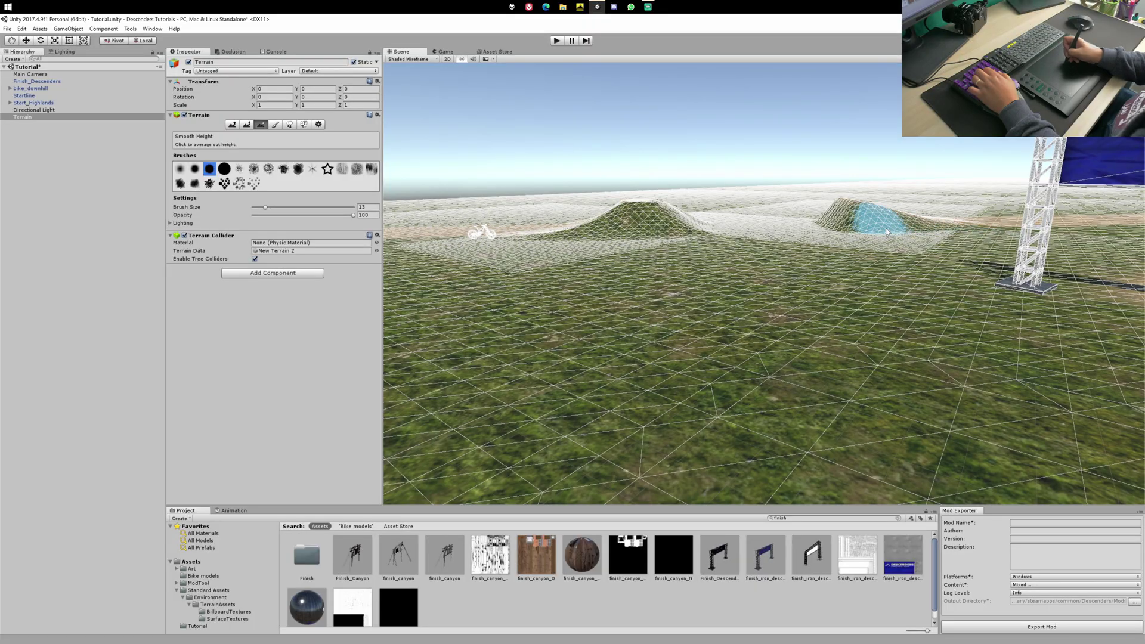
Raise a mound on the outer edge of the sand track's U-turn with Raise/Lower Terrain, second round brush, size 13
right_click_drag(887, 232, 763, 314)
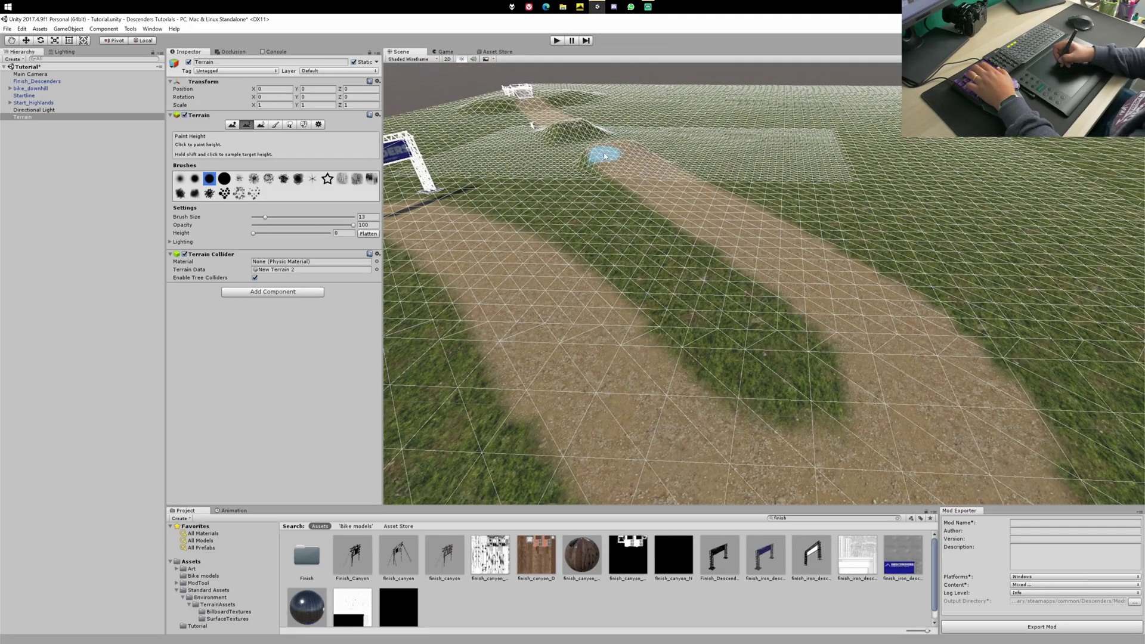
right_click_drag(783, 364, 774, 361)
key("F1")
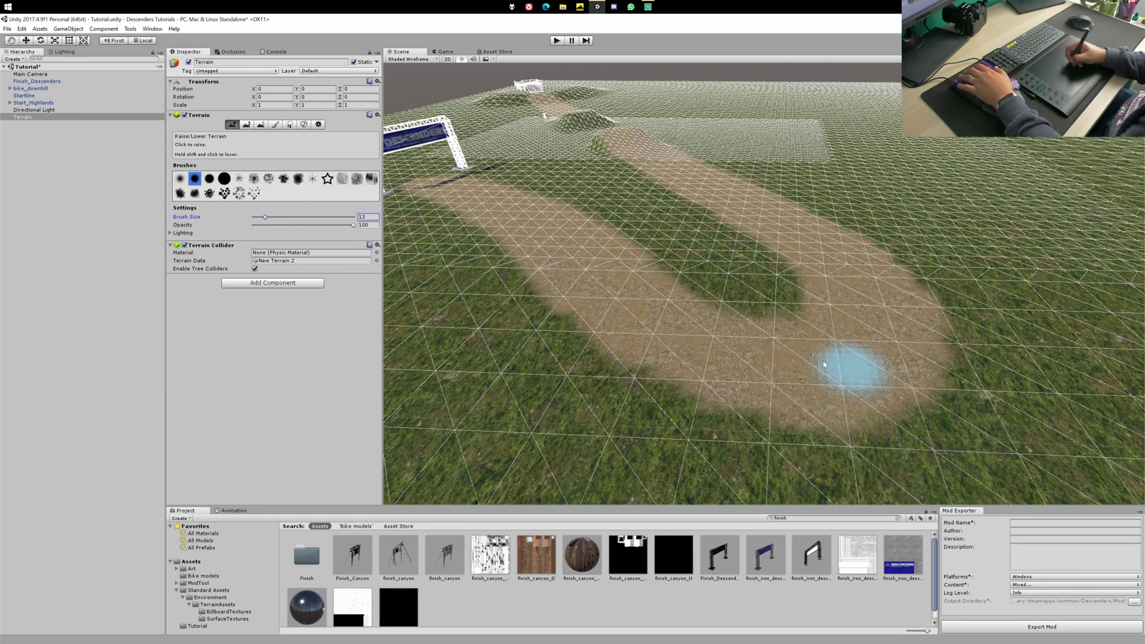
mouse_move(952, 414)
left_mouse_down()
mouse_move(939, 414)
mouse_move(954, 401)
left_mouse_up()
mouse_move(989, 395)
right_mouse_down()
mouse_move(1000, 393)
mouse_move(964, 363)
mouse_move(916, 367)
mouse_move(909, 393)
mouse_move(947, 418)
mouse_move(913, 392)
mouse_move(861, 400)
mouse_move(896, 411)
right_mouse_up()
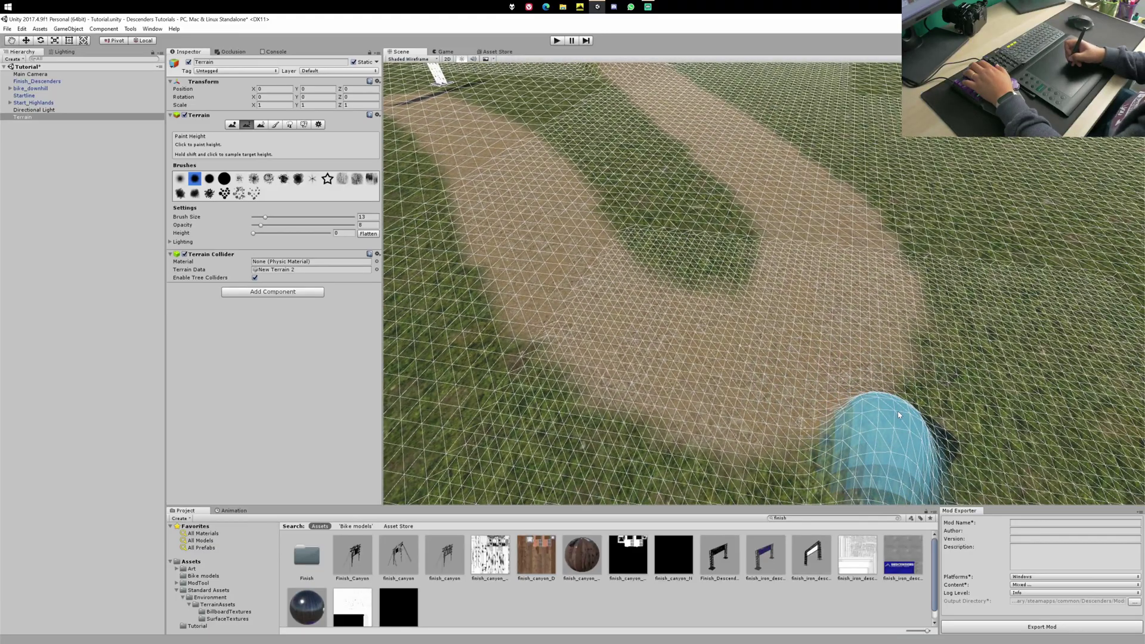
Sample the mound's height of about 3.61 and paint a berm around the U-turn's outer edge with Paint Height, brush size 13, opacity 8
left_click(886, 426, "shift")
scroll(869, 448, "down", 3)
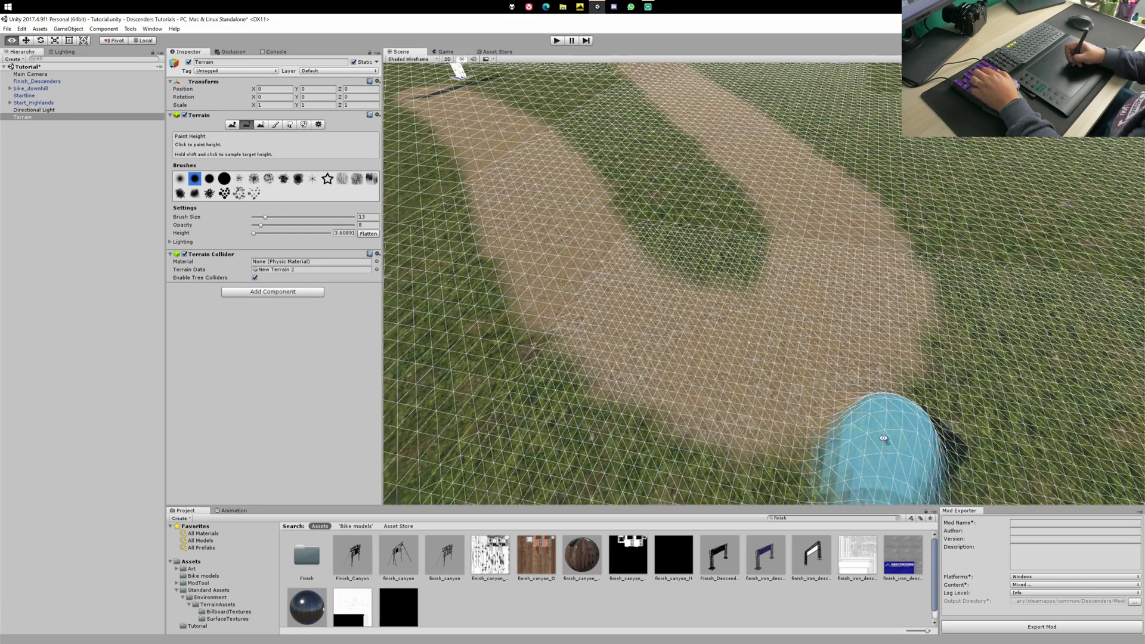
scroll(650, 376, "up", 3)
left_click_drag(580, 312, 588, 284)
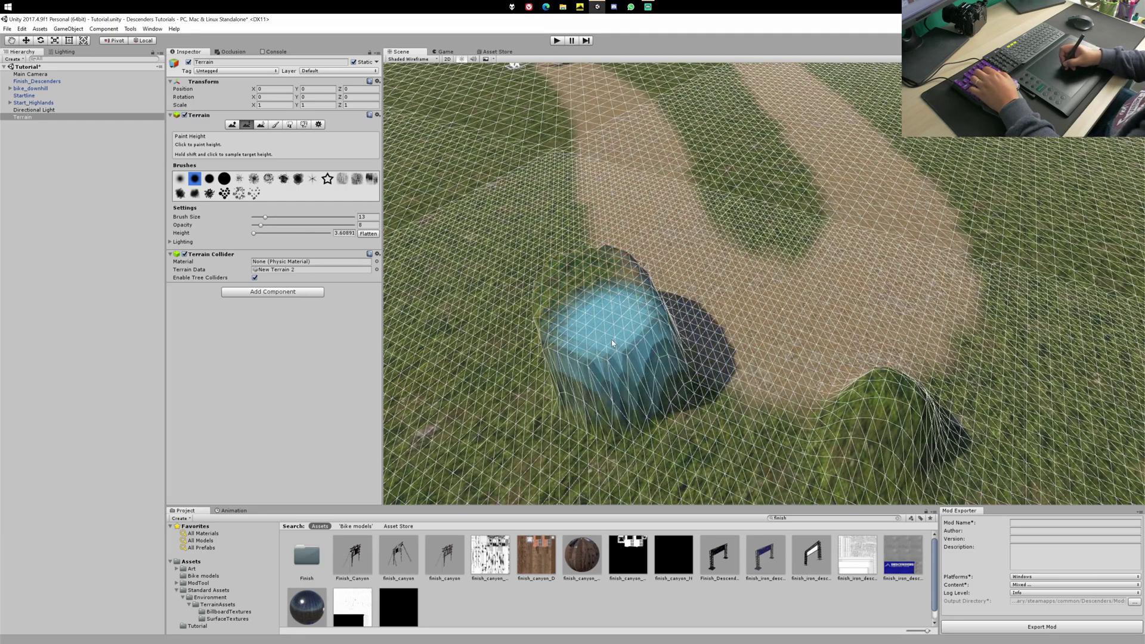
mouse_move(631, 340)
left_mouse_down()
mouse_move(840, 417)
mouse_move(1007, 350)
left_mouse_up()
Smooth the berm's wall into the sand bend with Smooth Height and the third round brush, using brush sizes 15 and 36
mouse_move(1007, 350)
right_mouse_down()
mouse_move(893, 337)
mouse_move(789, 383)
right_mouse_up()
mouse_move(789, 384)
left_mouse_down("alt")
mouse_move(740, 372)
mouse_move(926, 363)
mouse_move(772, 263)
mouse_move(782, 347)
mouse_move(787, 326)
mouse_move(887, 325)
mouse_move(783, 281)
mouse_move(674, 322)
left_mouse_up("alt")
key("shift+e")
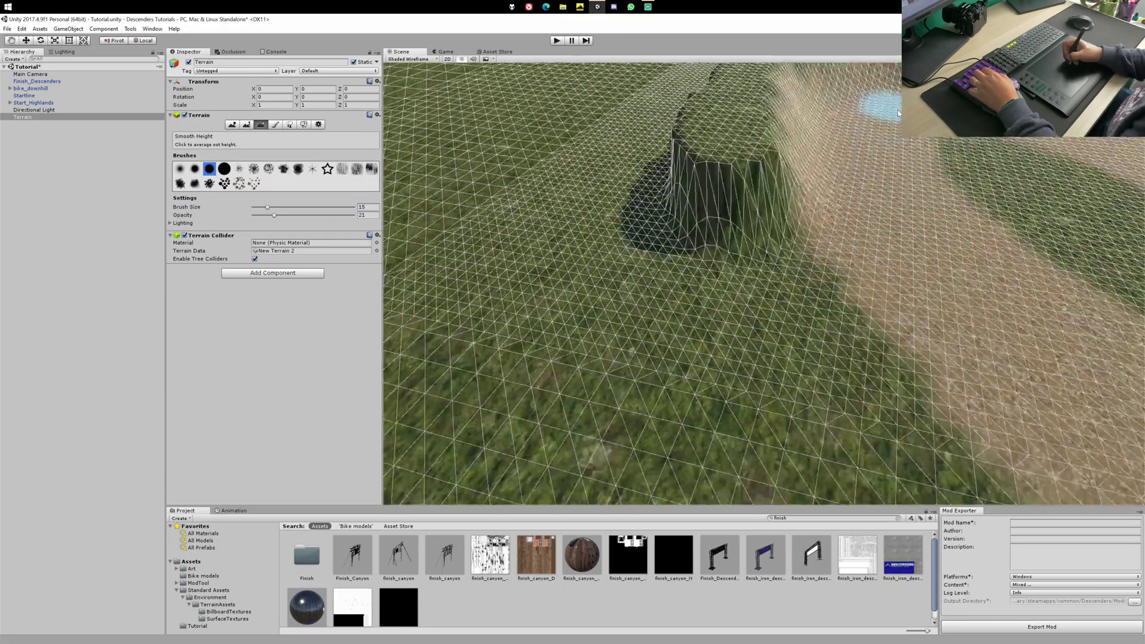
mouse_move(835, 298)
right_mouse_down()
mouse_move(818, 332)
mouse_move(839, 276)
mouse_move(633, 279)
right_mouse_up()
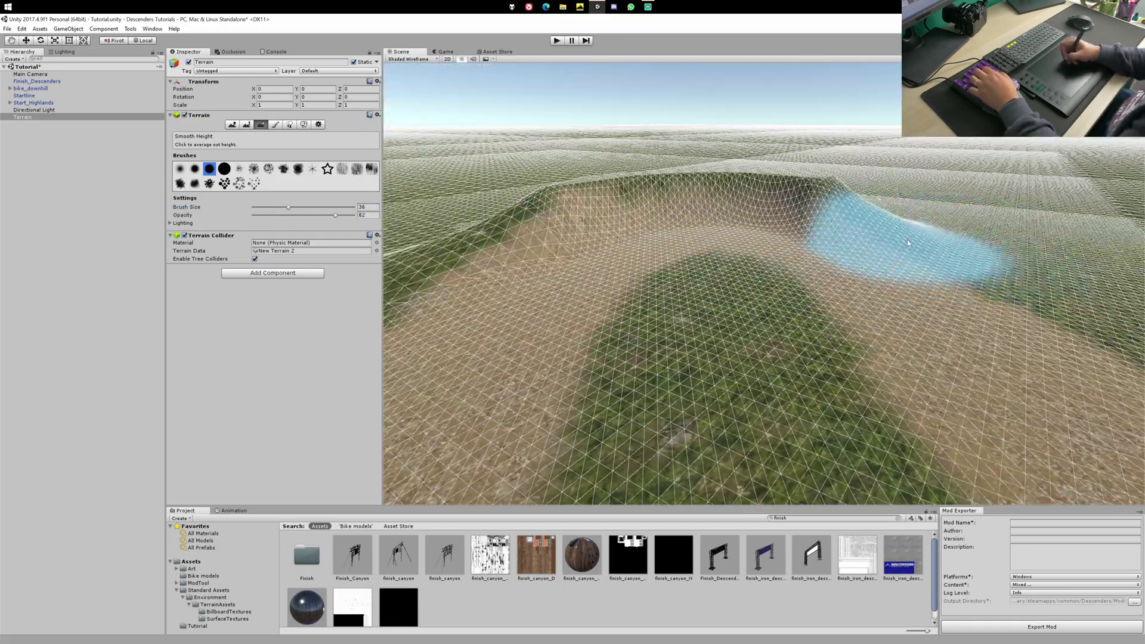
mouse_move(871, 230)
right_mouse_down()
mouse_move(686, 276)
mouse_move(720, 356)
right_mouse_up()
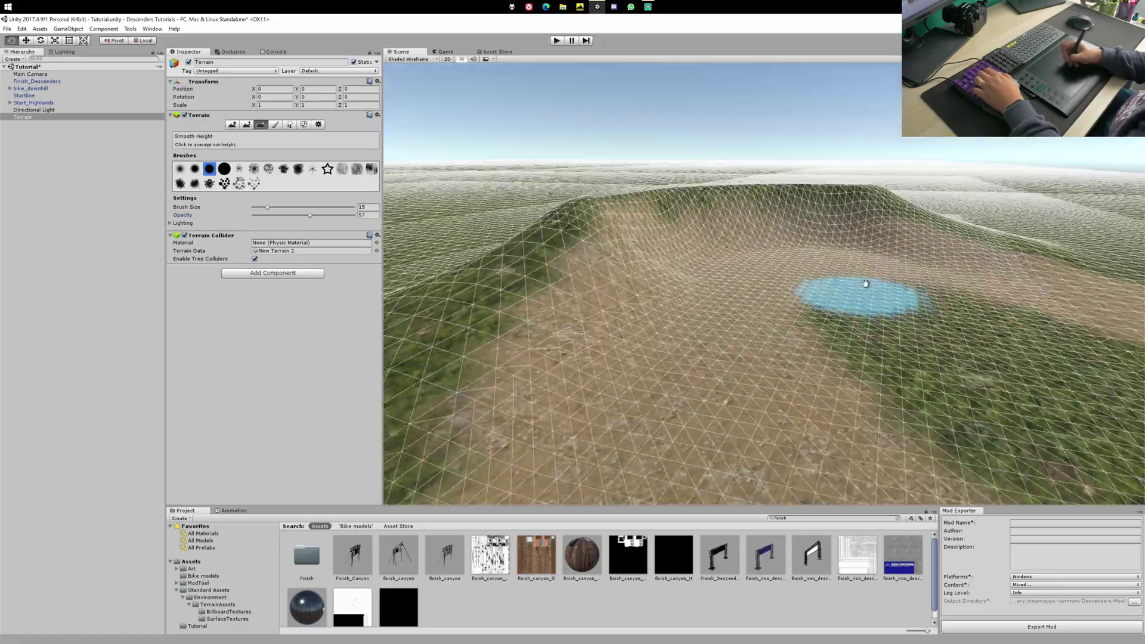
Refine the U-turn's berm with Raise/Lower Terrain at brush size 15, opacity 29, and Smooth Height at brush size 9, opacity 17
mouse_move(865, 286)
right_mouse_down()
mouse_move(639, 256)
mouse_move(741, 328)
mouse_move(770, 401)
mouse_move(739, 332)
right_mouse_up()
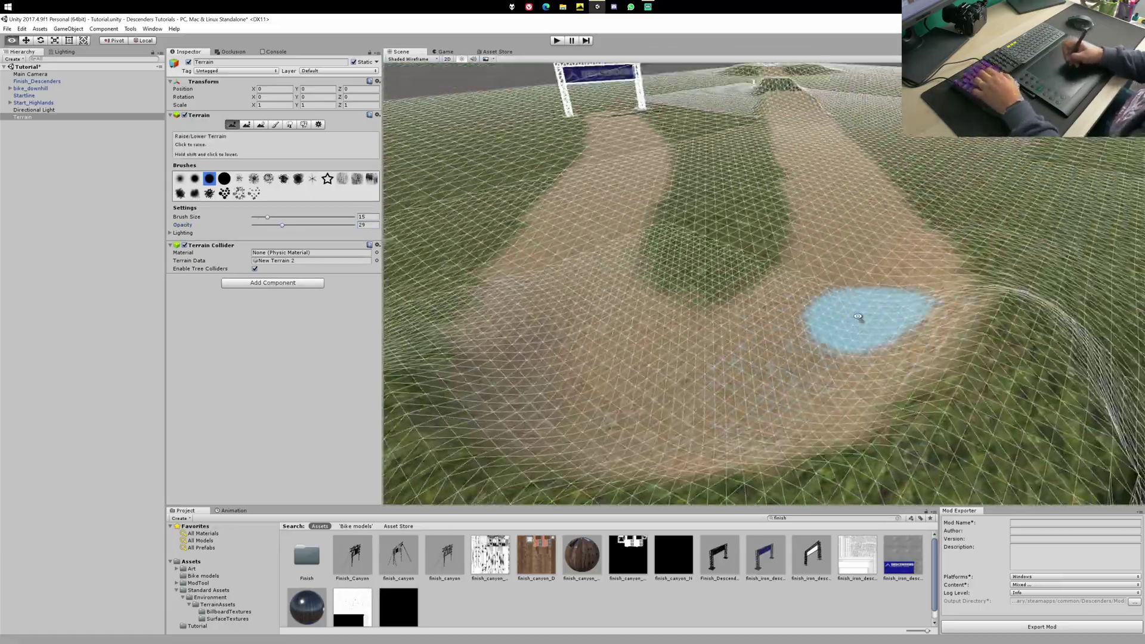
mouse_move(861, 320)
right_mouse_down()
mouse_move(782, 274)
mouse_move(764, 235)
right_mouse_up()
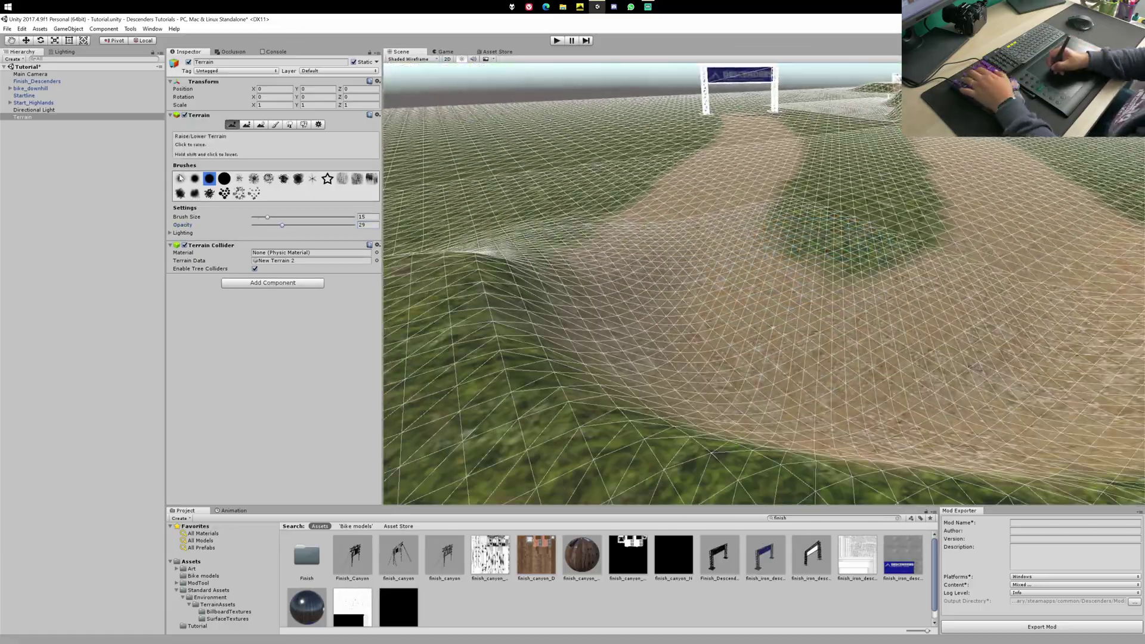
left_click_drag(254, 216, 354, 215)
mouse_move(776, 257)
right_mouse_down()
mouse_move(1010, 259)
mouse_move(746, 191)
right_mouse_up()
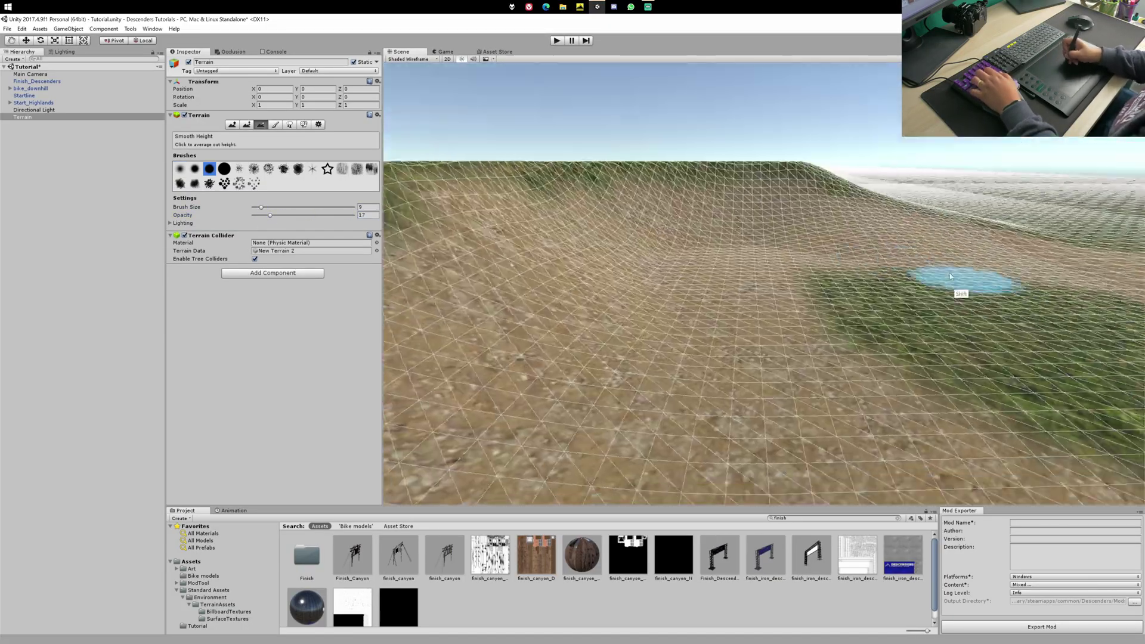
Paint the grass texture along the U-turn's inner edge to narrow the sand track, using the third round brush, size 8, opacity 100
left_click(275, 124)
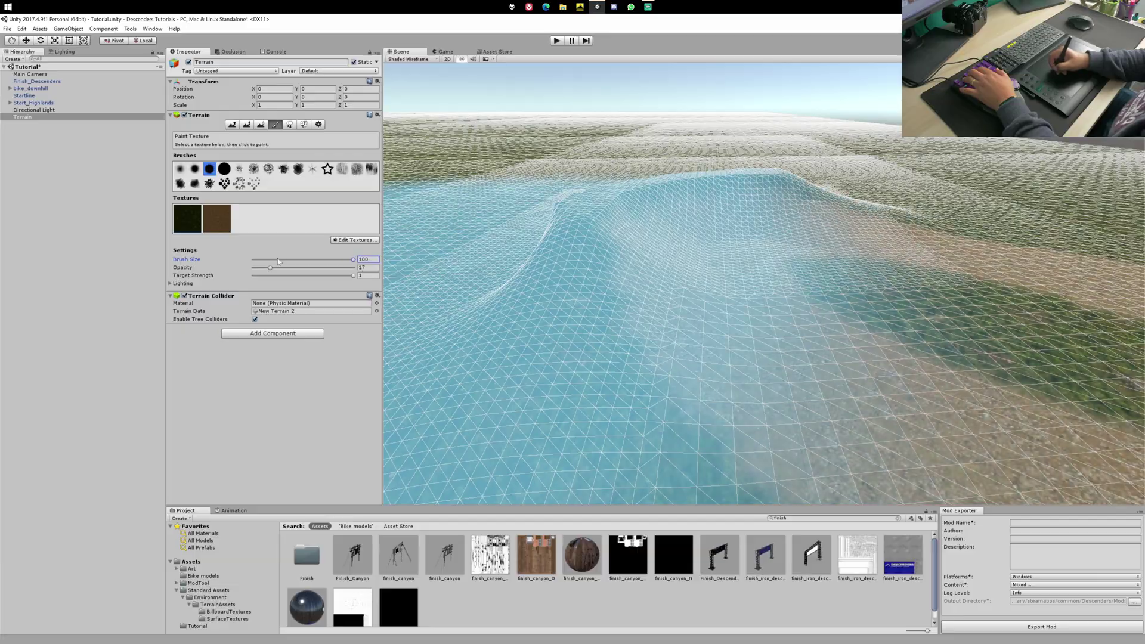
mouse_move(713, 315)
right_mouse_down()
mouse_move(711, 258)
mouse_move(745, 251)
right_mouse_up()
left_click_drag(769, 251, 771, 210)
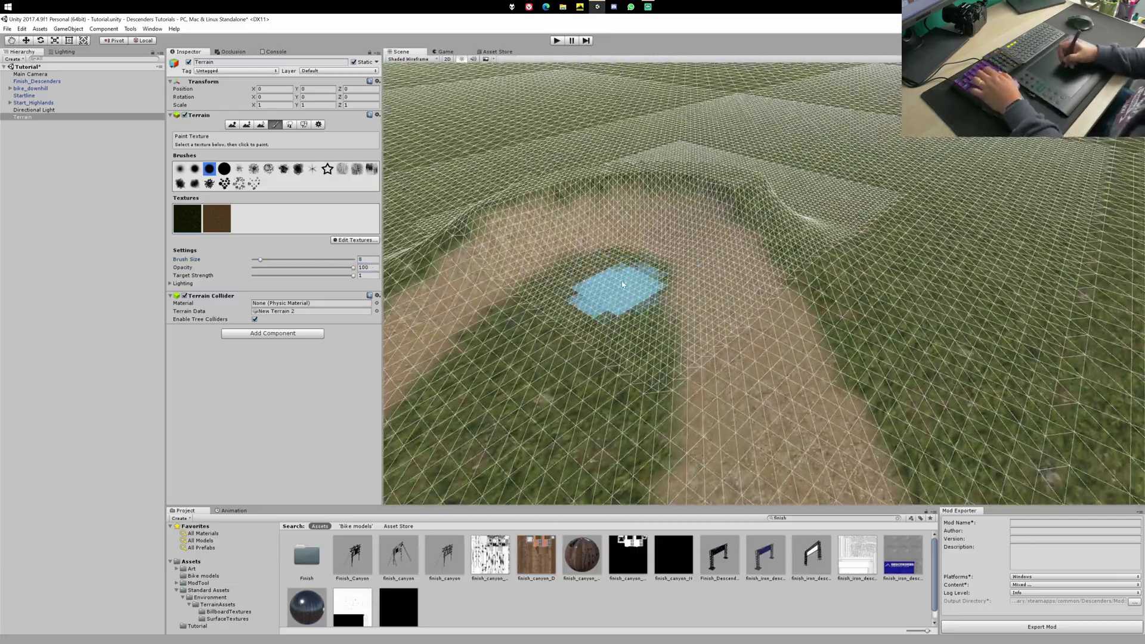
mouse_move(622, 285)
left_mouse_down()
mouse_move(665, 396)
mouse_move(690, 409)
left_mouse_up()
mouse_move(690, 409)
right_mouse_down()
mouse_move(690, 288)
mouse_move(753, 155)
right_mouse_up()
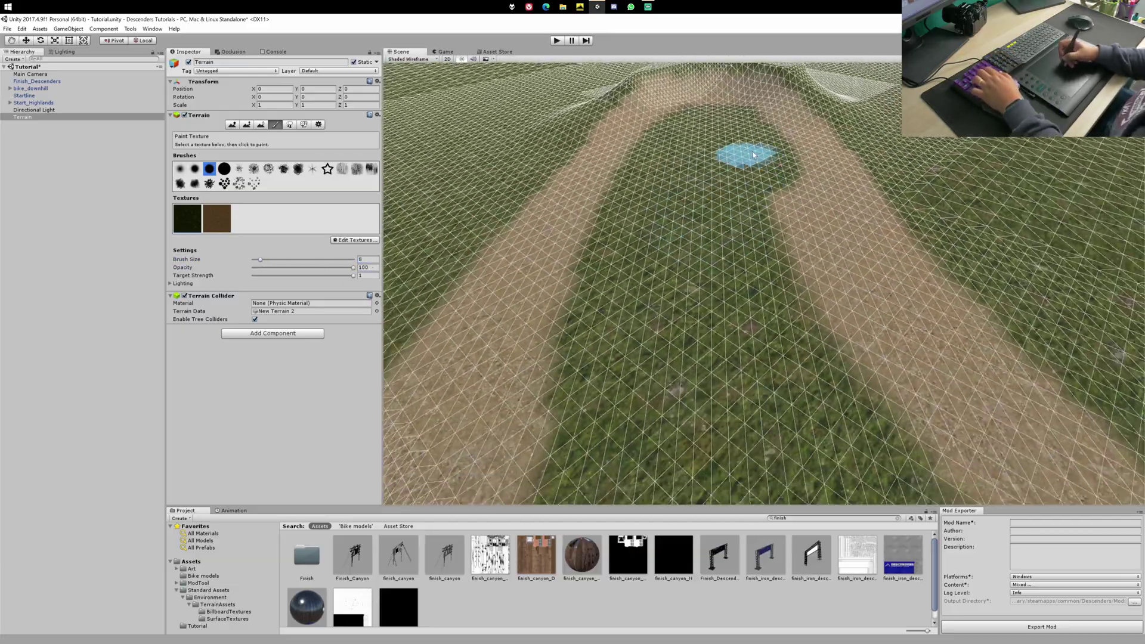
left_click_drag(780, 218, 850, 425)
mouse_move(740, 236)
right_mouse_down()
mouse_move(787, 204)
mouse_move(832, 340)
mouse_move(869, 337)
mouse_move(826, 238)
mouse_move(818, 245)
mouse_move(839, 316)
right_mouse_up()
scroll(839, 316, "down", 8)
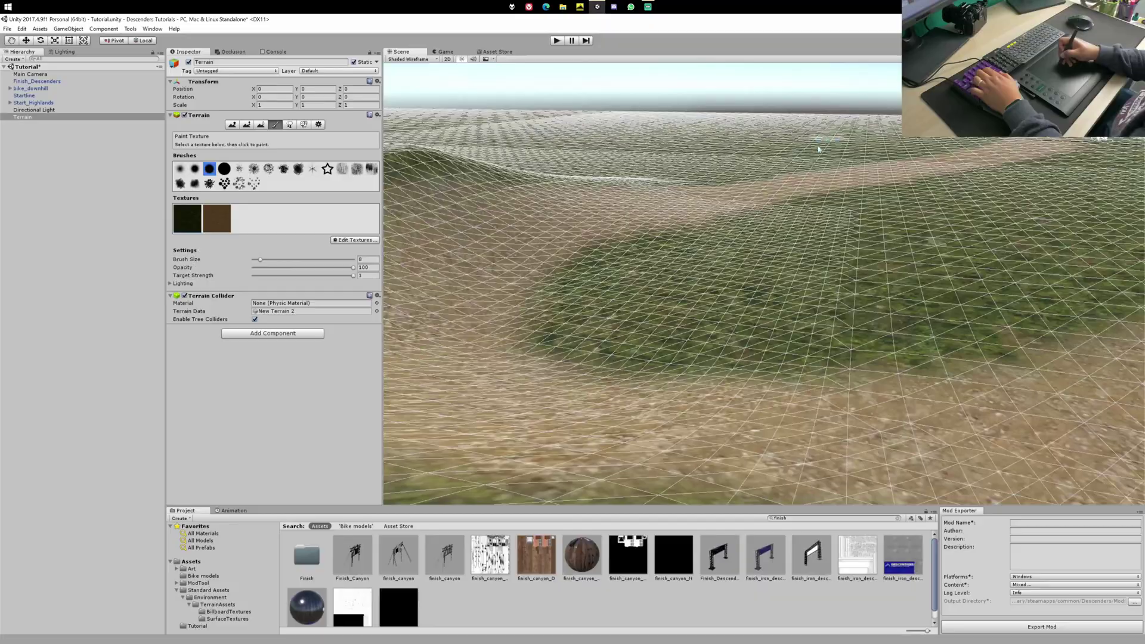
Smooth the berm's steep outer face with Smooth Height, third round brush, size 8, opacity 7
mouse_move(816, 251)
left_mouse_down("alt")
mouse_move(859, 235)
mouse_move(806, 256)
mouse_move(710, 261)
mouse_move(791, 298)
mouse_move(652, 341)
mouse_move(512, 422)
mouse_move(664, 357)
mouse_move(709, 313)
mouse_move(734, 324)
mouse_move(724, 314)
mouse_move(831, 287)
mouse_move(857, 292)
mouse_move(862, 327)
mouse_move(885, 259)
mouse_move(850, 316)
left_mouse_up("alt")
left_click(260, 125)
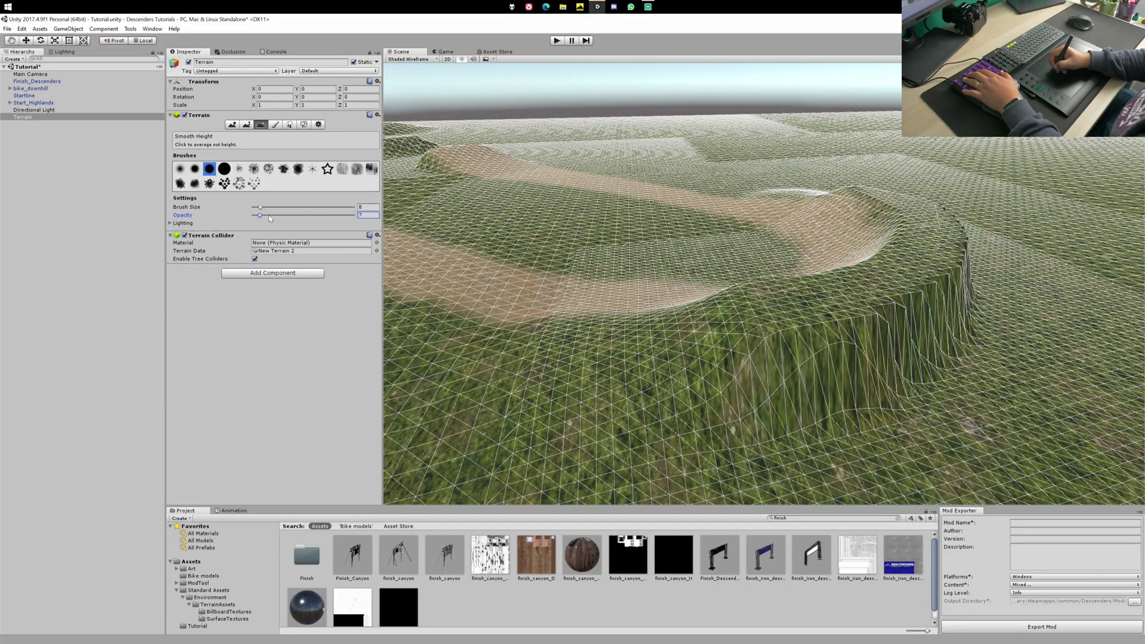
mouse_move(873, 427)
left_mouse_down()
mouse_move(883, 367)
mouse_move(919, 374)
left_mouse_up()
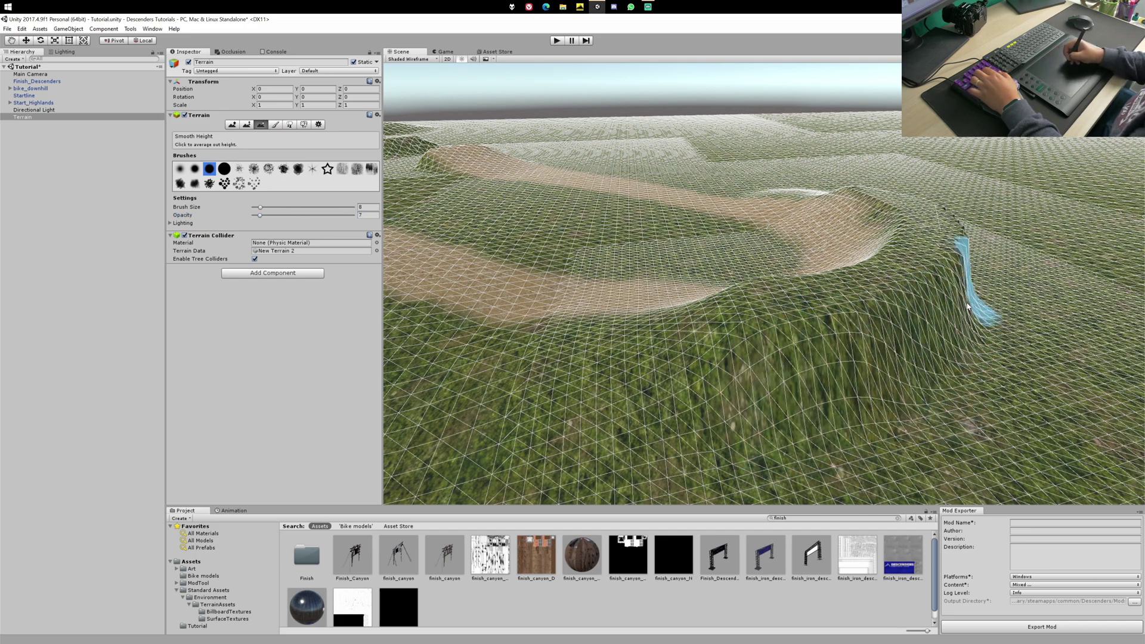
Blend the berm's whole outer slope into the surrounding ground with Smooth Height, brush size 13, opacity 99
left_click_drag(268, 216, 266, 216)
right_click_drag(775, 310, 852, 396, "alt")
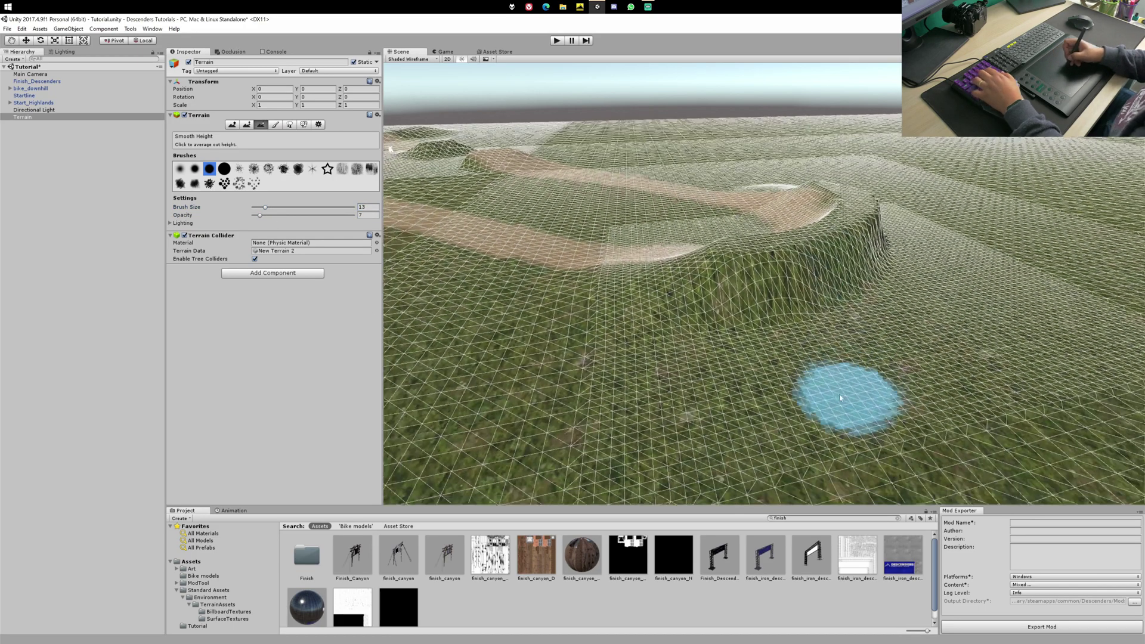
left_click_drag(260, 215, 272, 215)
mouse_move(728, 302)
left_mouse_down()
mouse_move(899, 238)
mouse_move(806, 253)
mouse_move(759, 281)
mouse_move(839, 298)
mouse_move(938, 294)
mouse_move(979, 322)
left_mouse_up()
mouse_move(573, 311)
left_mouse_down("alt")
mouse_move(514, 348)
mouse_move(524, 358)
left_mouse_up("alt")
left_click_drag(272, 216, 352, 216)
mouse_move(524, 358)
left_mouse_down("alt")
mouse_move(539, 302)
mouse_move(599, 316)
left_mouse_up("alt")
left_click_drag(623, 274, 1026, 312, "alt")
right_click_drag(1026, 312, 1054, 281)
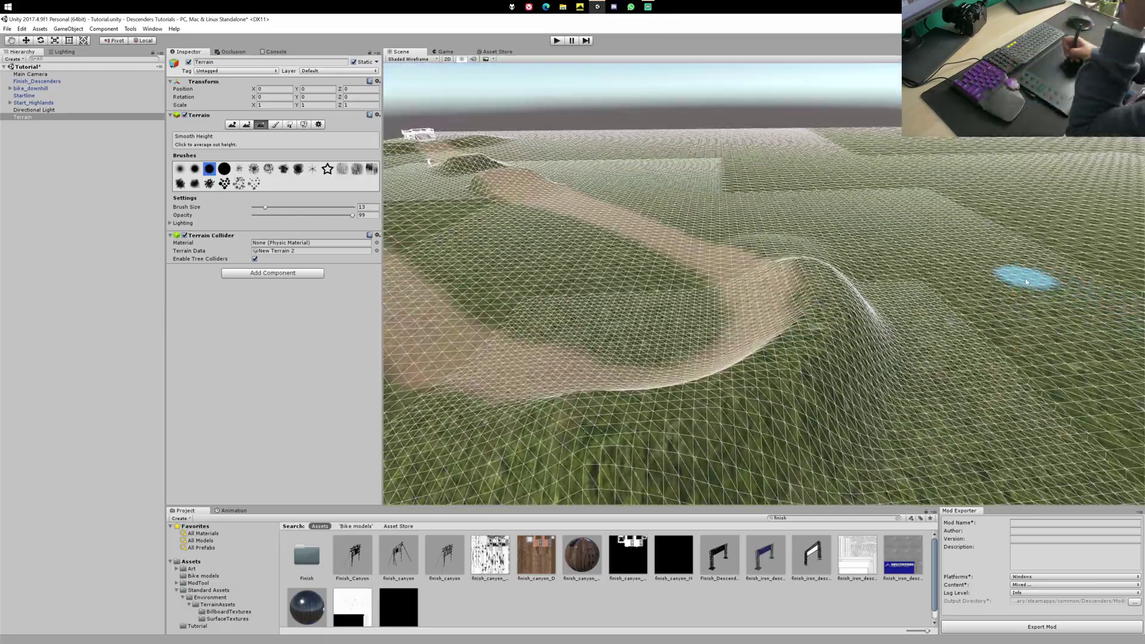
mouse_move(974, 292)
right_mouse_down("shift")
mouse_move(914, 393)
mouse_move(900, 369)
right_mouse_up("shift")
Enter mod name Test Jumps, the author's name, version 0.1 and description "A jump, a landing and a berm" for export, and delete the Main Camera
left_click(1062, 523)
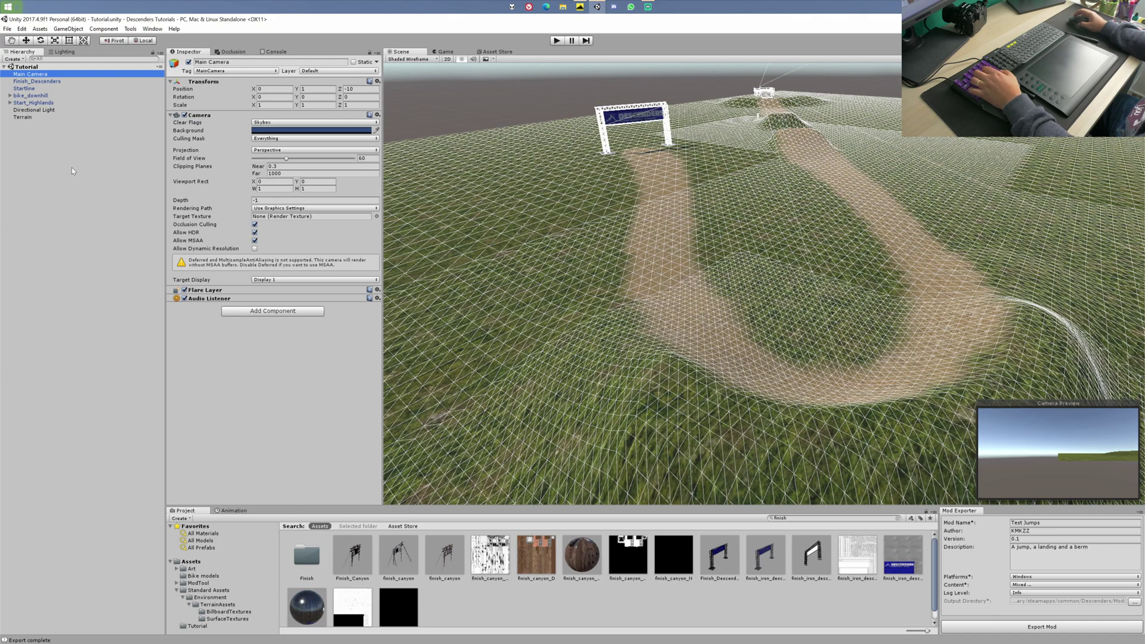
key("Delete")
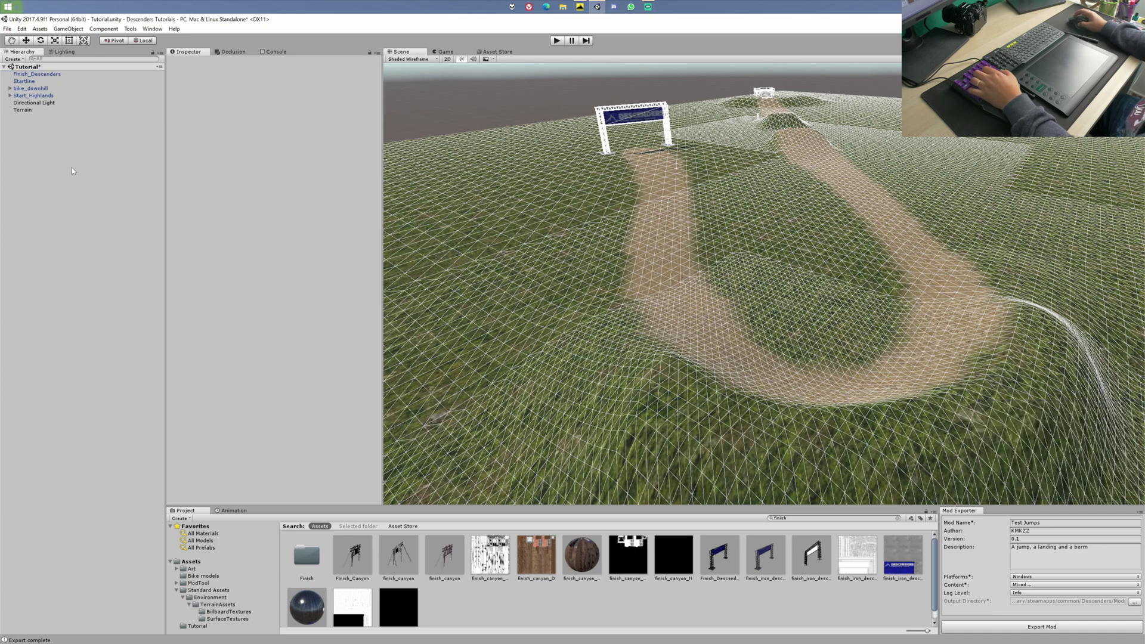
Restrict the project asset search to the Scene type and look at the asset label filters
left_click(911, 519)
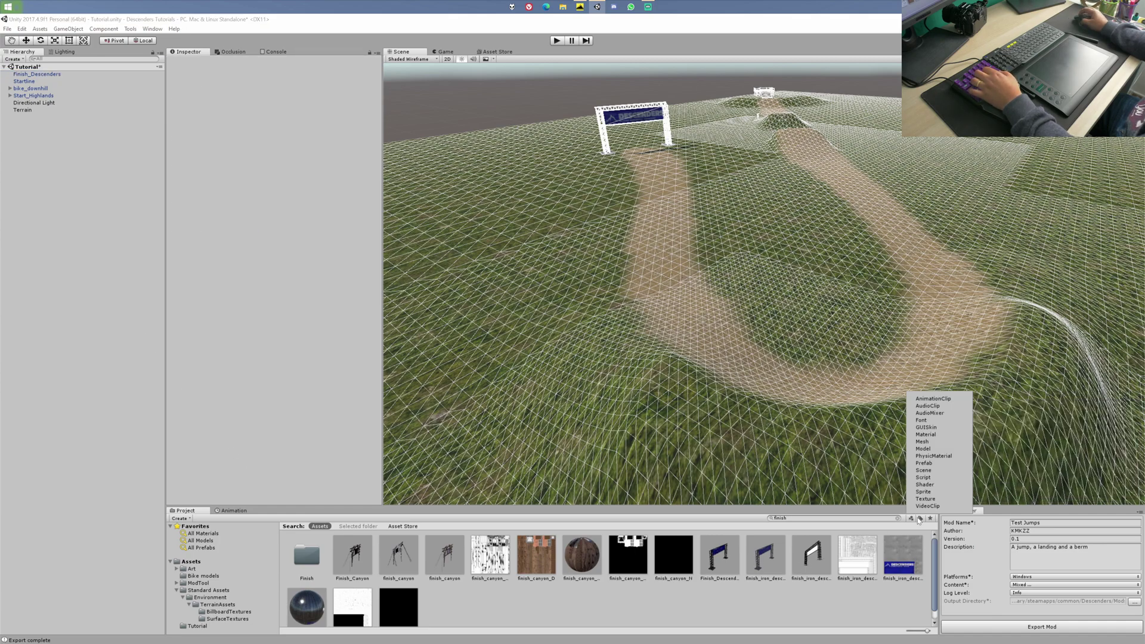
left_click(940, 472)
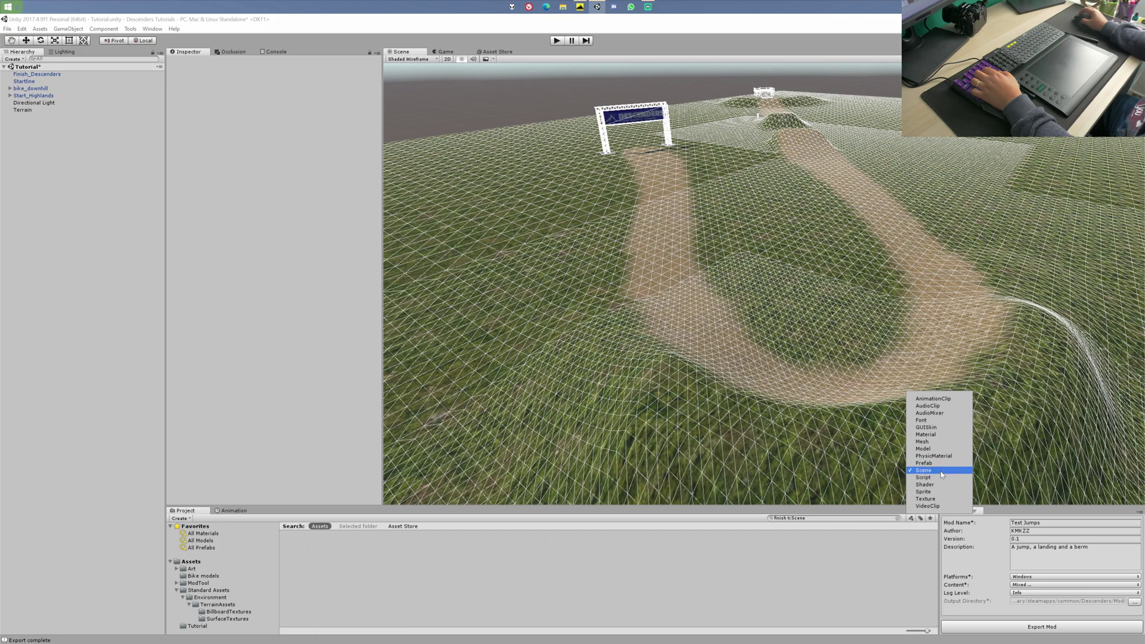
left_click(925, 516)
left_click(920, 518)
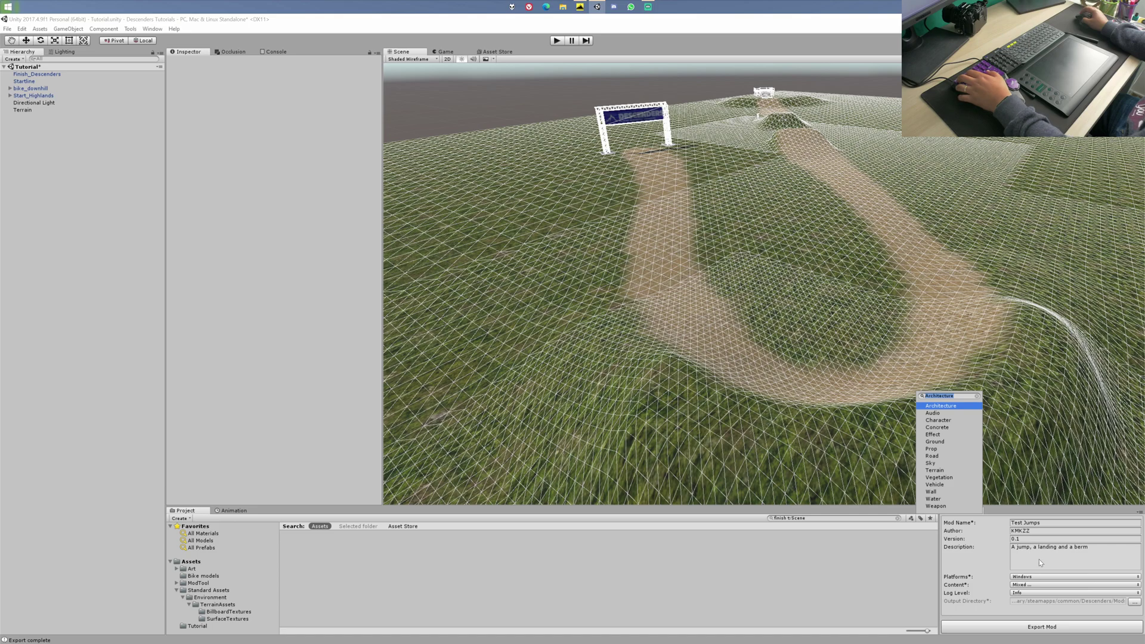
Export the Test Jumps mod and save the changes to the Tutorial scene
left_click(1042, 628)
left_click(1042, 628)
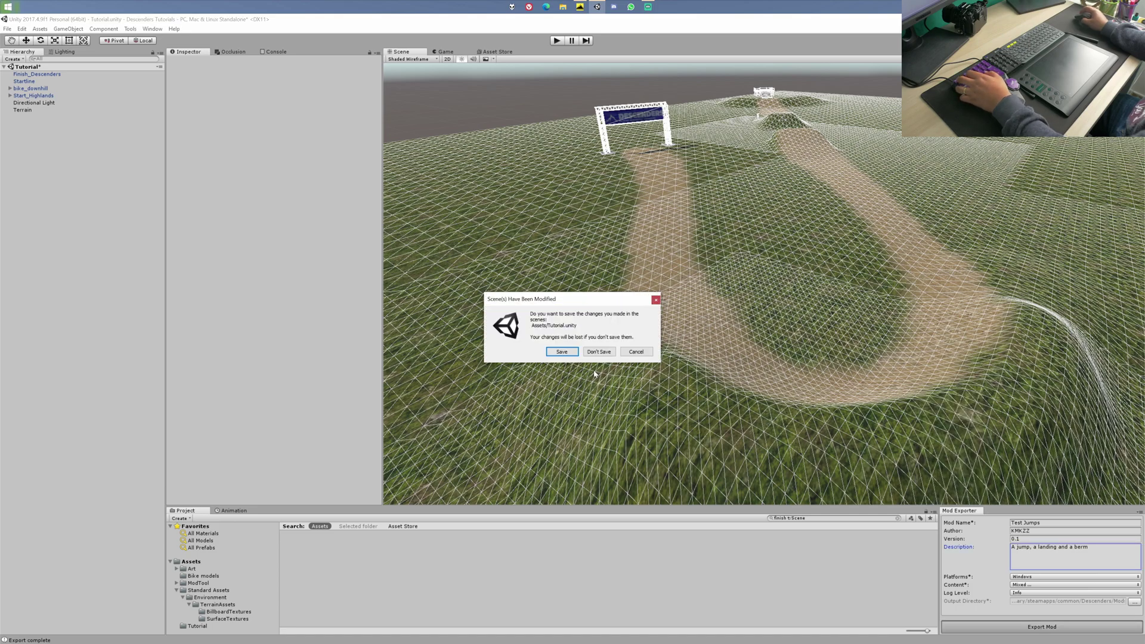
left_click(574, 353)
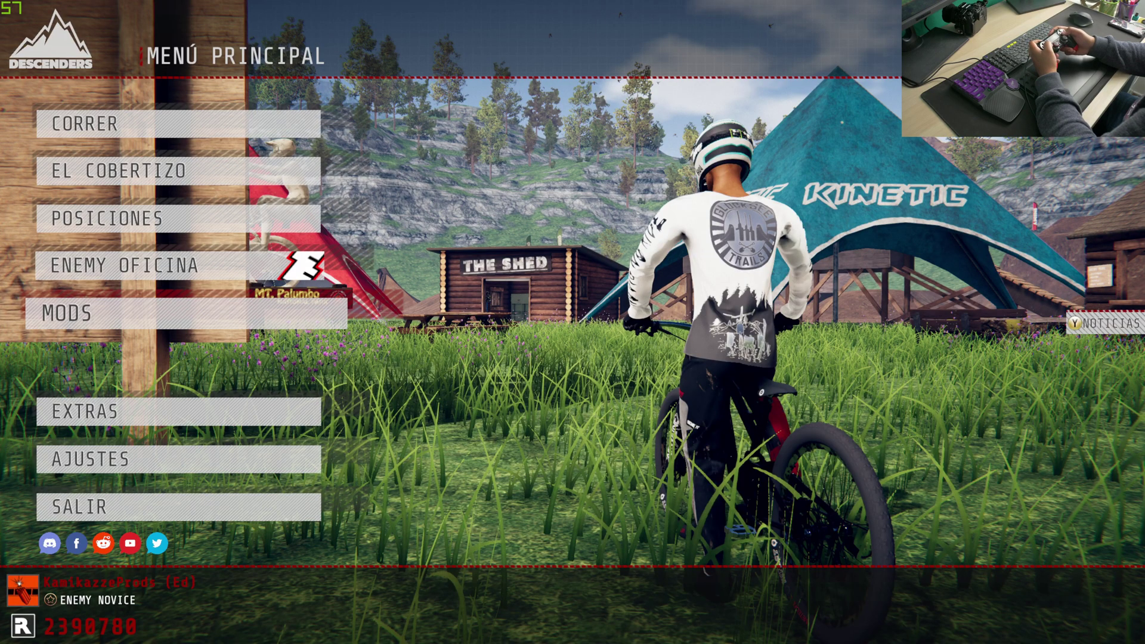
Switch to Descenders, load the Test Jumps mod and test ride the track from the start ramp
key("Return")
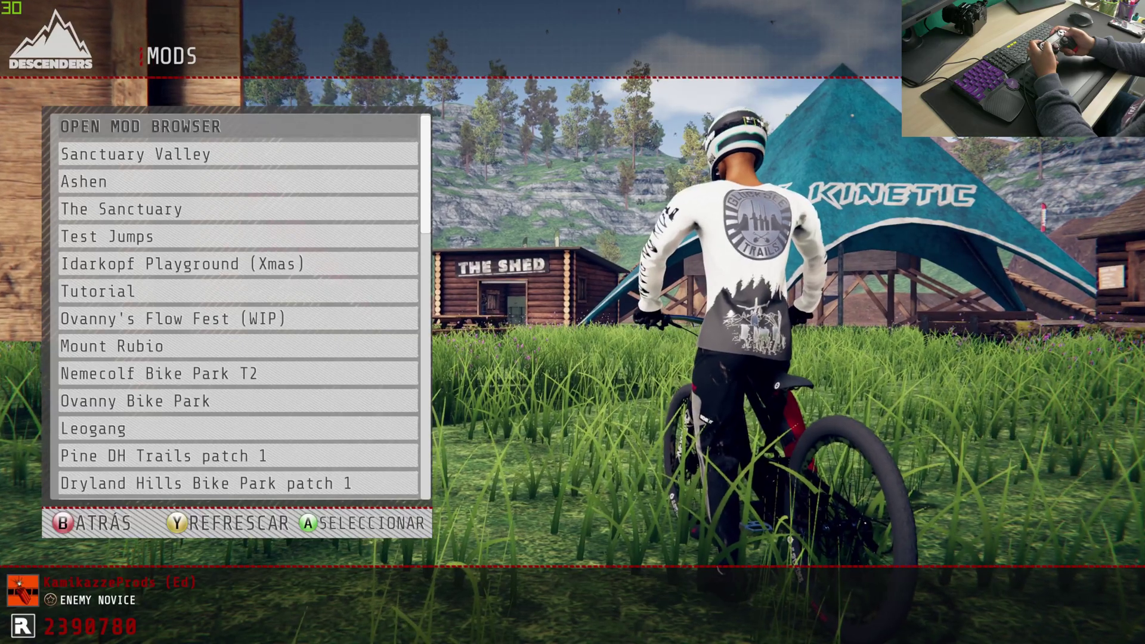
key("Down")
key("Down")
key("Down")
key("Down")
key("Return")
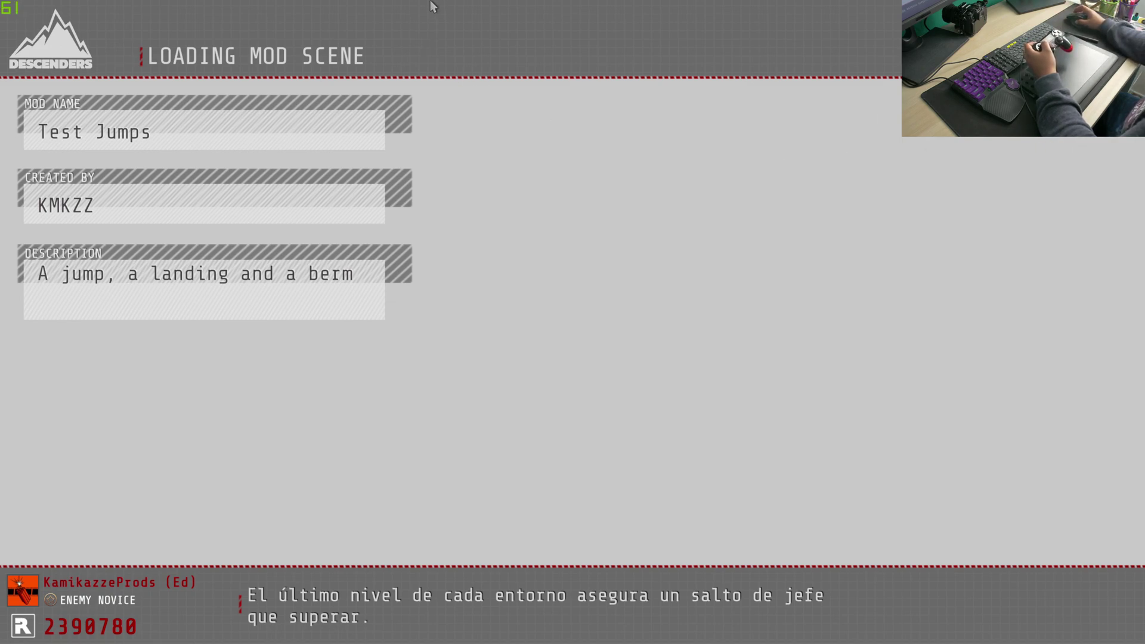
key("Return")
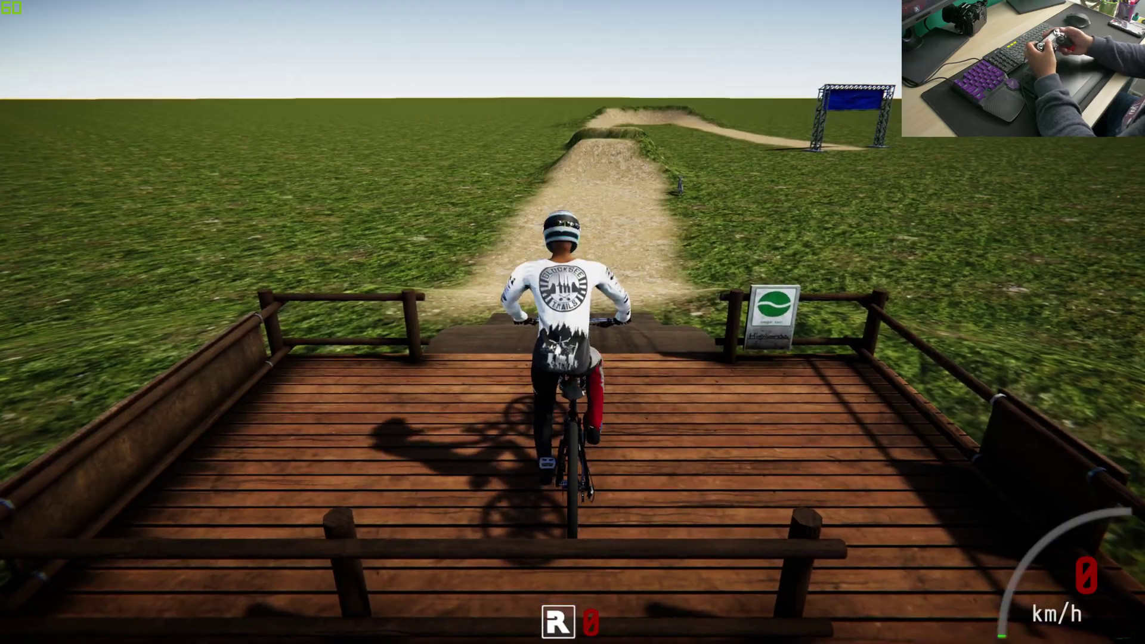
key("w")
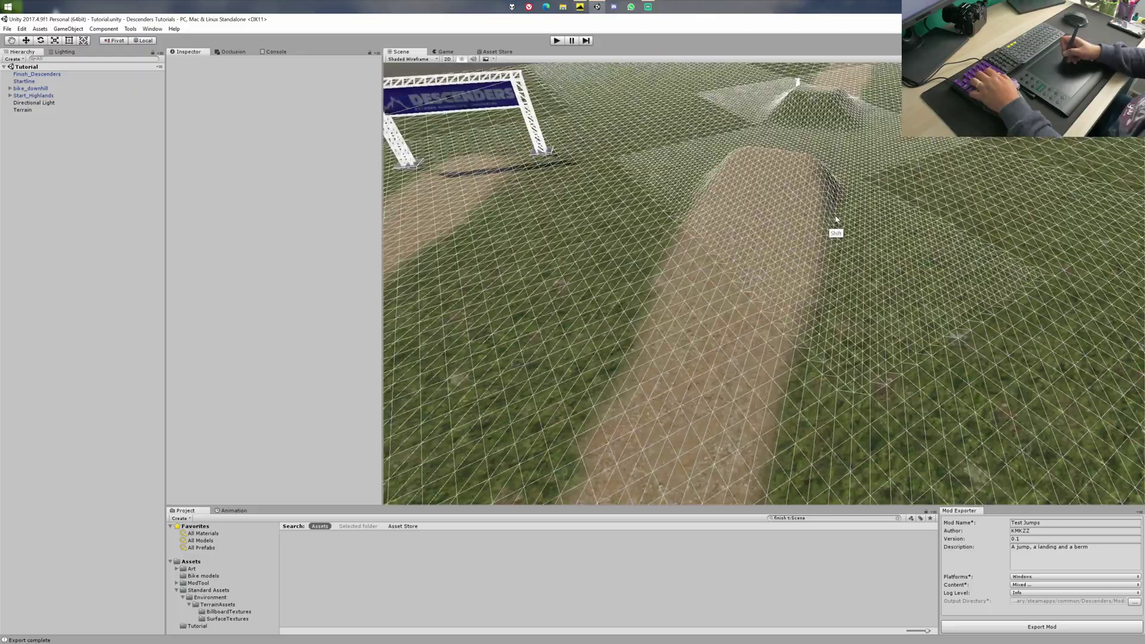
Back in Unity, sample the flat ground's height of 0 and flatten the landing mound with Paint Height, brush size 8, opacity 99
right_click_drag(836, 220, 808, 314)
left_click(701, 302)
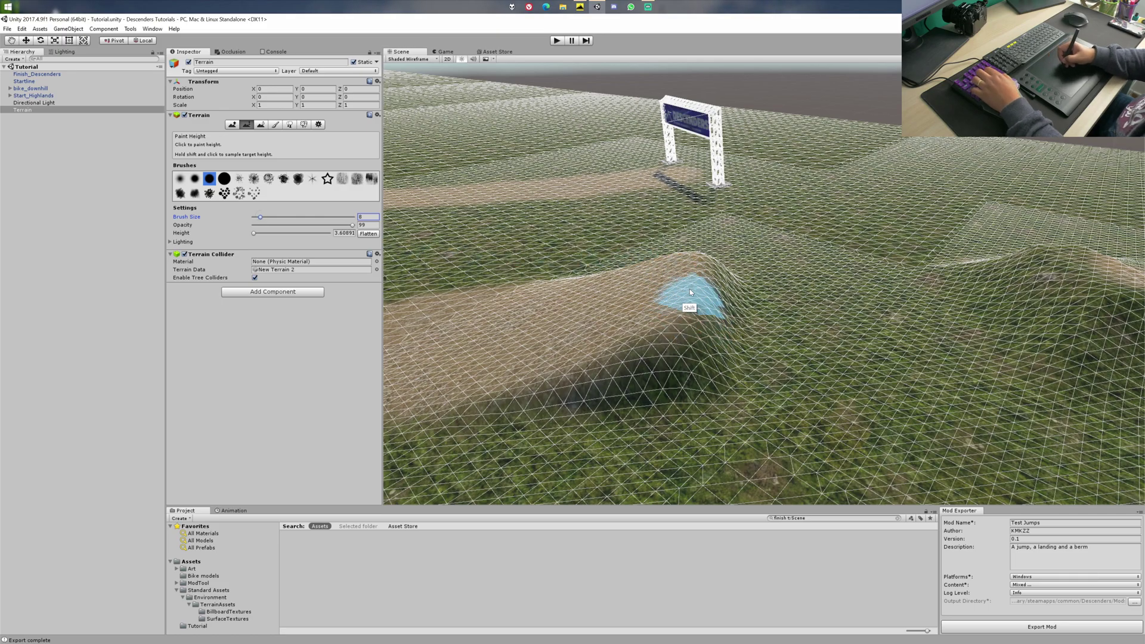
left_click(811, 310, "shift")
mouse_move(831, 314)
right_mouse_down()
mouse_move(851, 353)
mouse_move(731, 301)
right_mouse_up()
left_click_drag(711, 234, 729, 376)
right_click_drag(729, 376, 771, 320)
left_click_drag(771, 323, 507, 358)
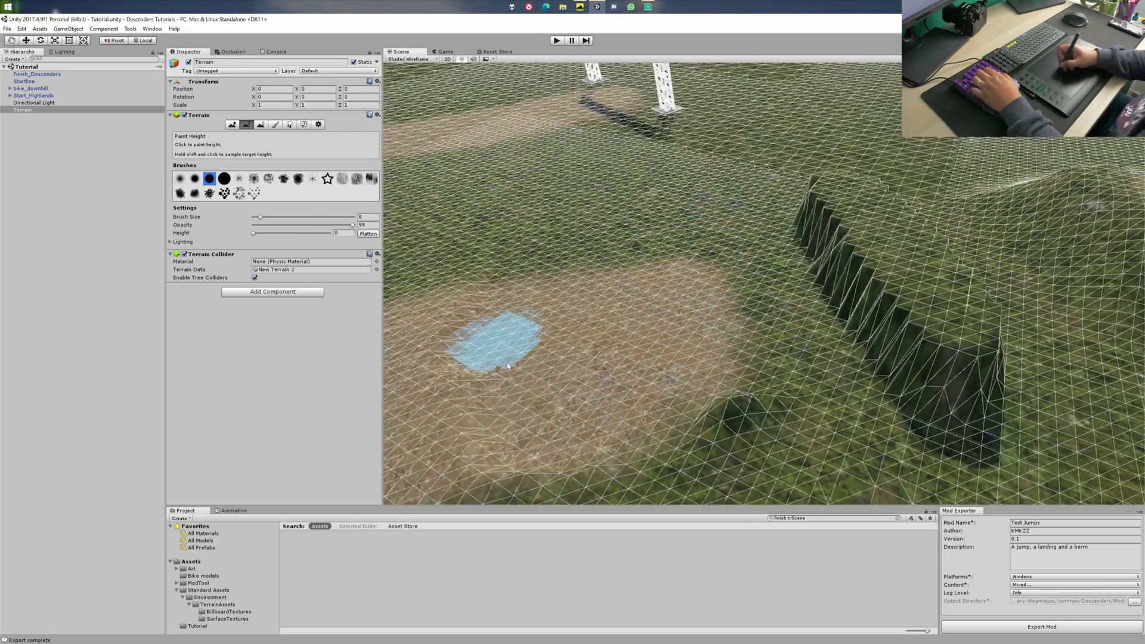
Sample a height of about 2.4 and paint a raised platform for the new landing with Paint Height, brush size 8, opacity 99
mouse_move(508, 358)
right_mouse_down()
mouse_move(670, 413)
mouse_move(967, 276)
mouse_move(865, 215)
right_mouse_up()
left_click(966, 276, "shift")
mouse_move(866, 214)
left_mouse_down()
mouse_move(832, 193)
mouse_move(813, 242)
left_mouse_up()
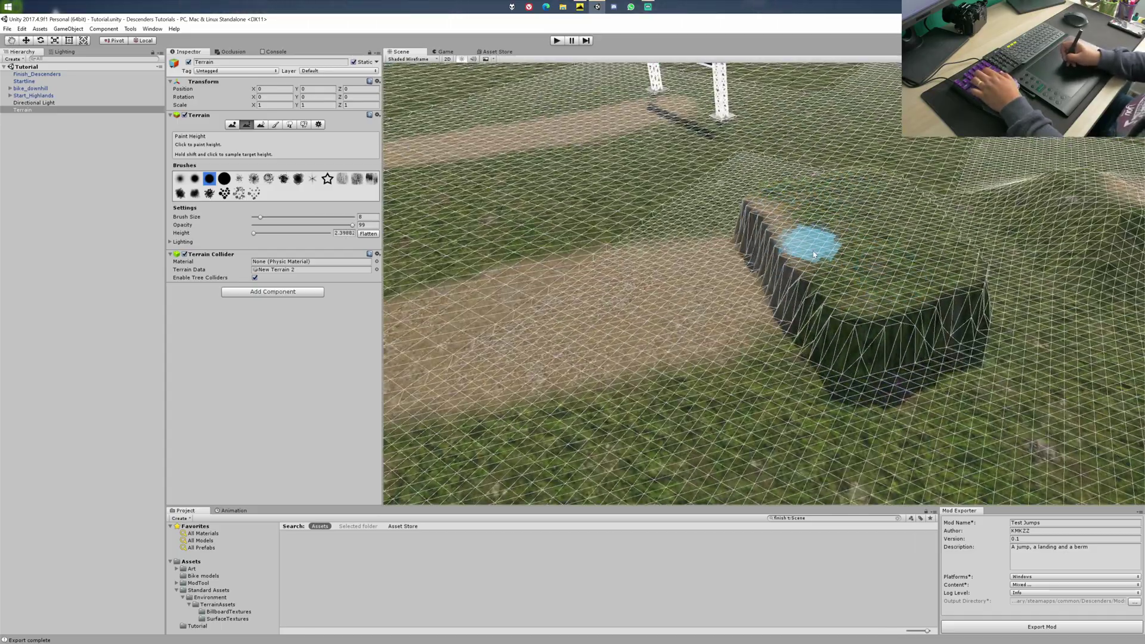
Smooth the platform into the sand track and build the landing slope with Raise/Lower Terrain, first soft brush, size 28, opacity 1
left_click(261, 124)
left_click(225, 179)
left_click_drag(260, 217, 263, 218)
left_click_drag(731, 364, 637, 277)
left_click(232, 125)
left_click(180, 179)
left_click_drag(352, 225, 253, 227)
left_click_drag(686, 298, 621, 272)
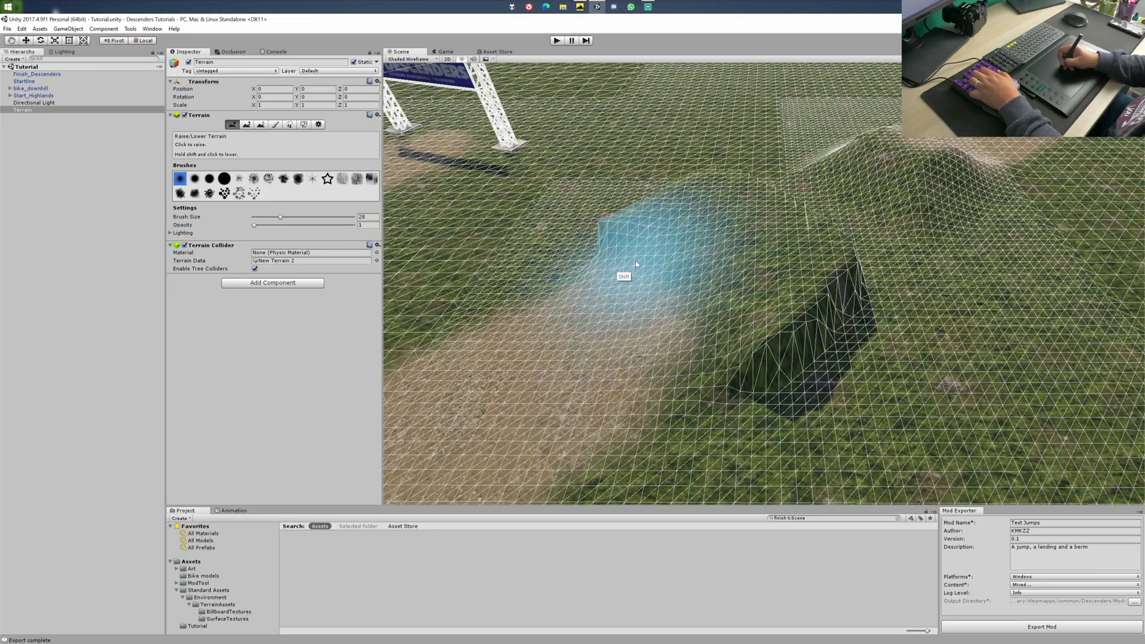
right_click_drag(622, 272, 656, 272)
Lower the ground around the landing's steep front with Paint Height at height 0, second round brush, size 12, opacity 1
left_click(210, 179)
left_click(247, 125)
left_click_drag(263, 217, 280, 217)
left_click_drag(594, 371, 770, 358)
left_click(195, 179)
left_click_drag(281, 217, 264, 217)
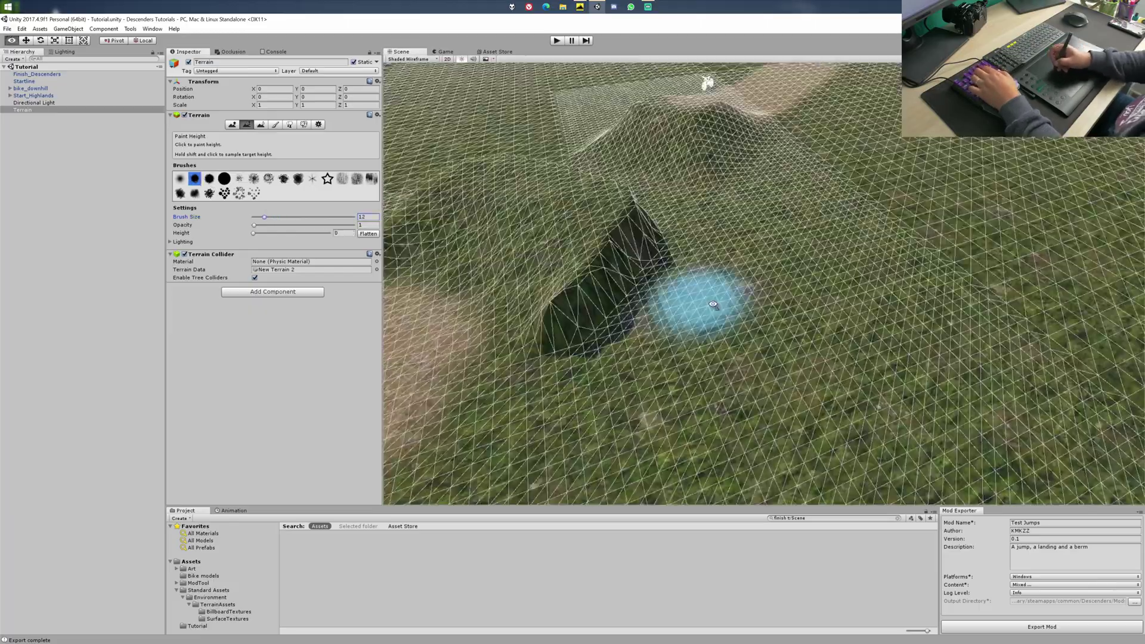
mouse_move(705, 302)
right_mouse_down()
mouse_move(708, 259)
mouse_move(685, 325)
mouse_move(826, 297)
right_mouse_up()
left_click(826, 296, "shift")
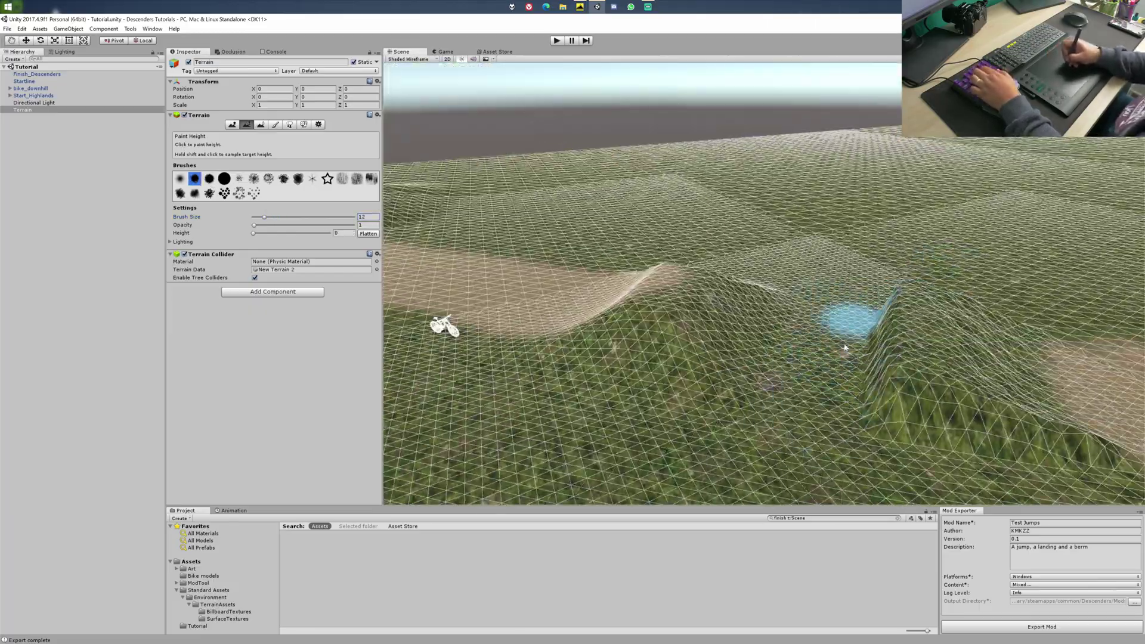
Smooth the landing's edges and sides with Smooth Height, third round brush, size 6, opacity 13
key("F3")
key("period")
mouse_move(536, 307)
right_mouse_down()
mouse_move(664, 346)
mouse_move(702, 371)
mouse_move(716, 322)
right_mouse_up()
left_click_drag(266, 215, 364, 211)
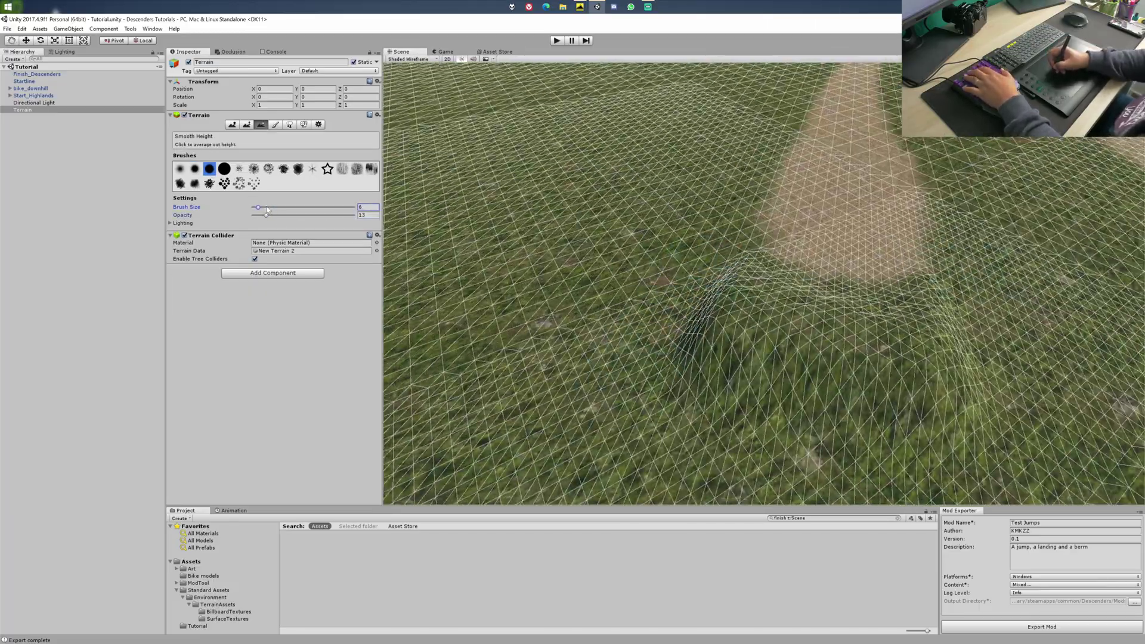
left_click_drag(815, 292, 855, 303)
mouse_move(855, 303)
right_mouse_down()
mouse_move(836, 177)
mouse_move(753, 301)
right_mouse_up()
Paint the sand texture over the reshaped landing with the third round brush at opacity 100
left_click(275, 125)
left_click(217, 219)
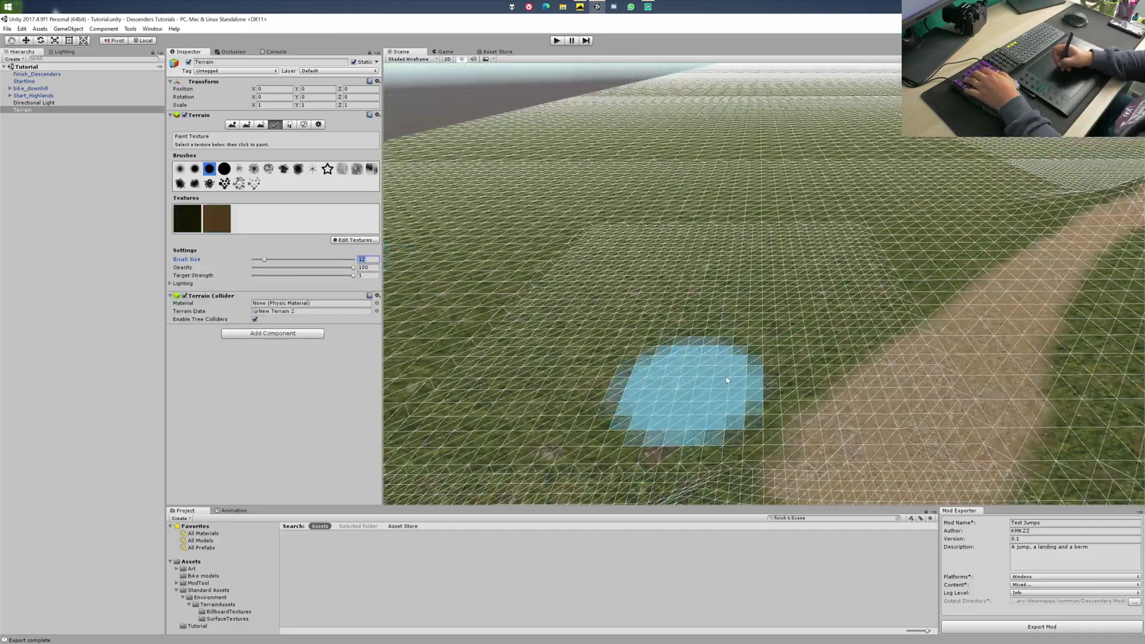
left_click_drag(264, 259, 259, 260)
mouse_move(692, 334)
left_mouse_down()
mouse_move(830, 318)
mouse_move(746, 379)
left_mouse_up()
right_click_drag(746, 380, 835, 295)
Change the Scene view's shading mode to Shaded and view the finished track
left_click(413, 59)
left_click(406, 73)
mouse_move(716, 268)
right_mouse_down()
mouse_move(875, 232)
mouse_move(990, 465)
right_mouse_up()
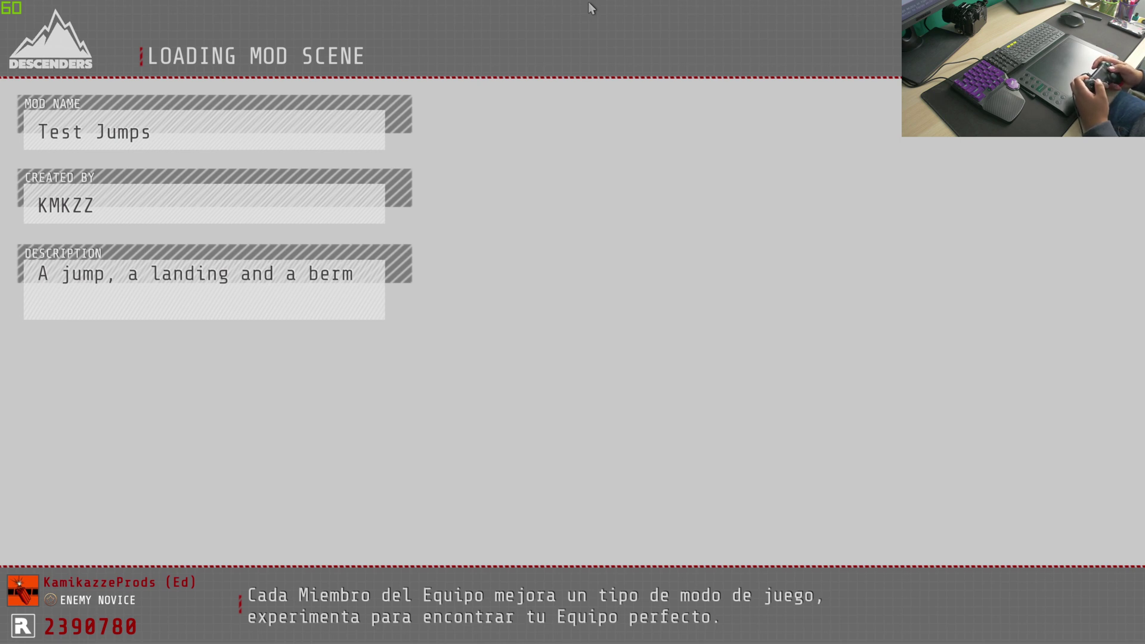
Start the Test Jumps mod scene in Descenders to try the reshaped landing
key("Return")
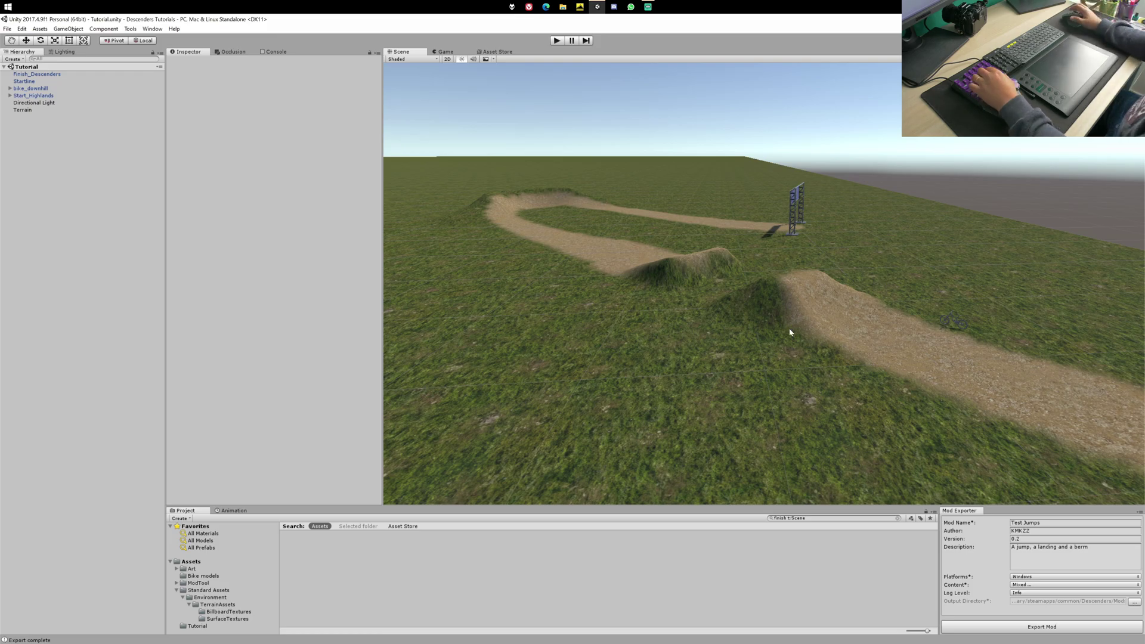
Add GrassFrond01AlbedoAlpha to the terrain's paint details as a grass texture, keeping the default sizes and colours
right_click_drag(771, 284, 622, 340)
key("d")
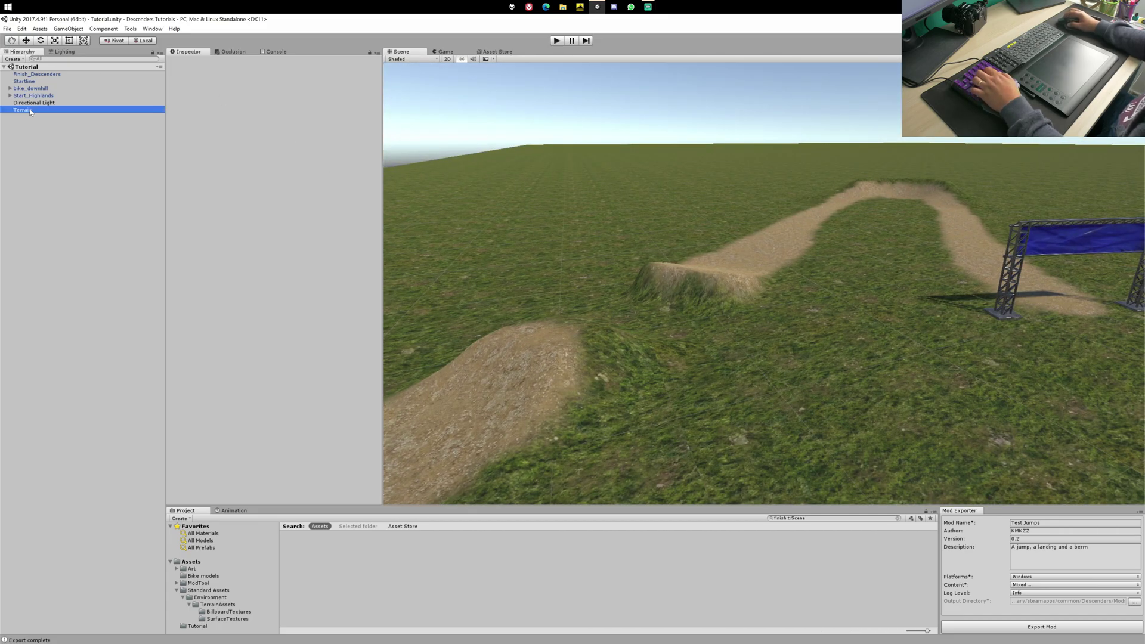
left_click(303, 125)
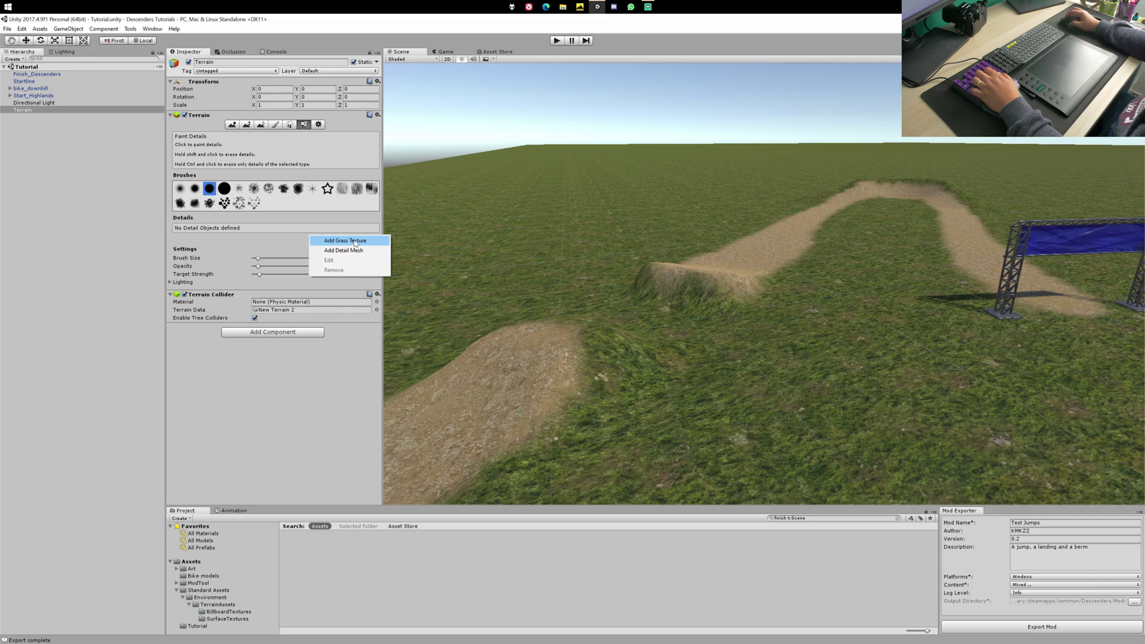
left_click(355, 241)
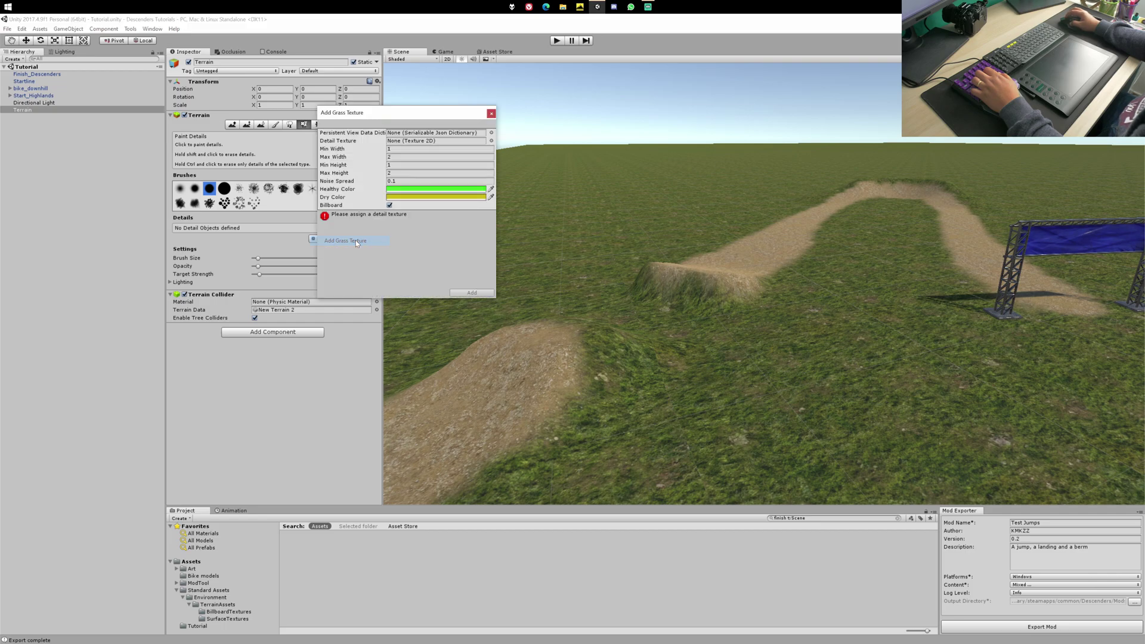
left_click(234, 613)
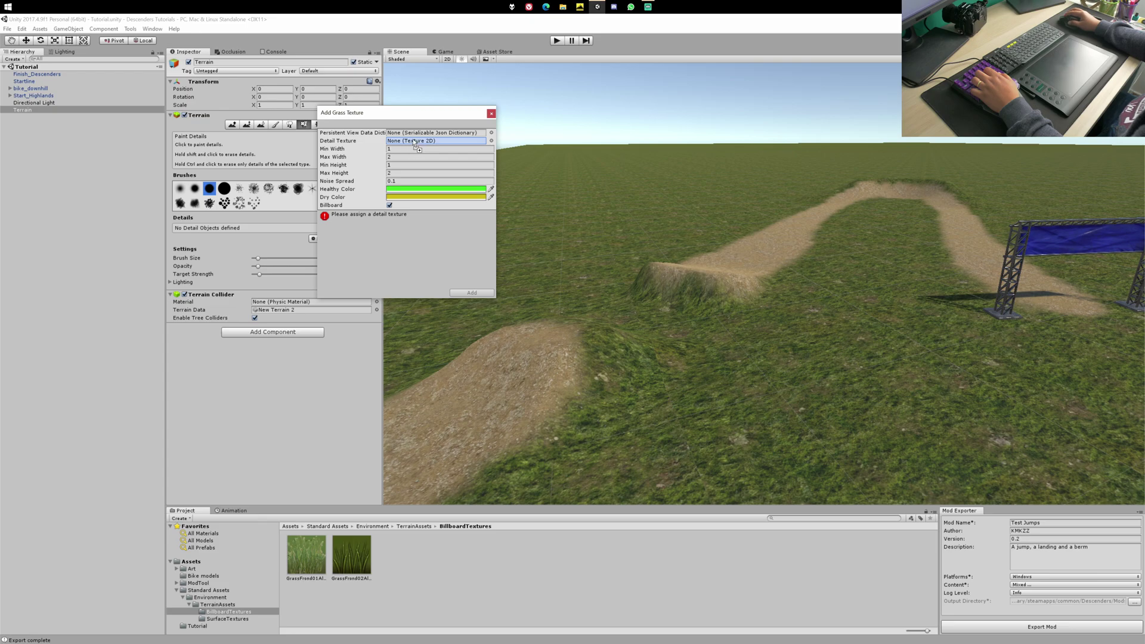
left_click(471, 293)
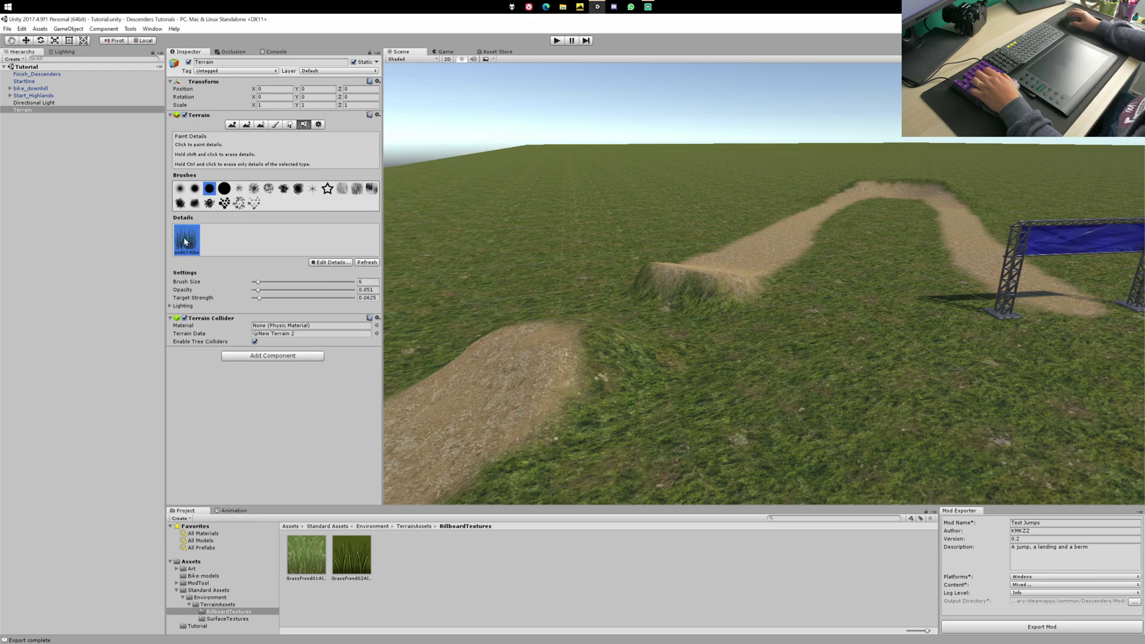
Paint grass along both sides of the jump, landing and run-in with the third round brush at size 6
right_click_drag(571, 298, 613, 307)
key("a")
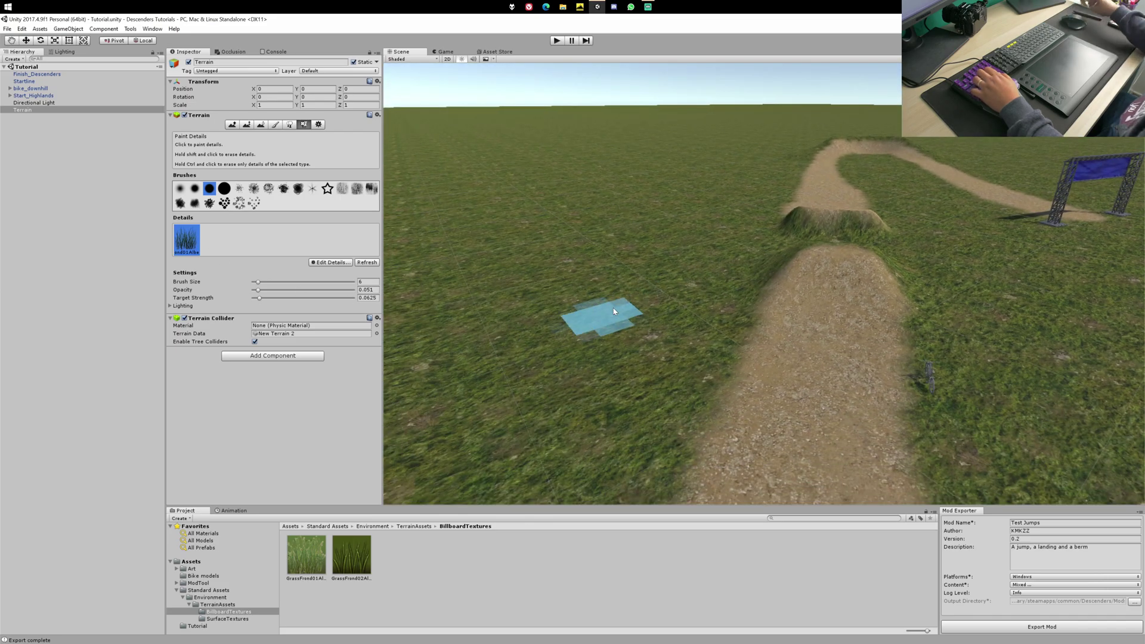
left_click(910, 408)
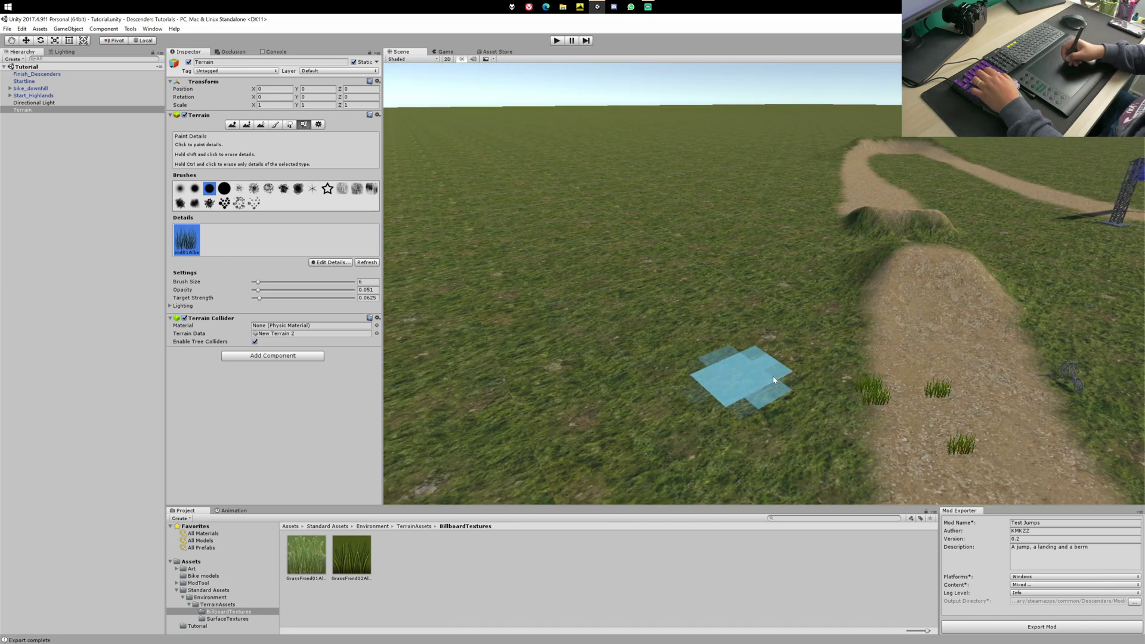
right_click_drag(950, 403, 781, 335)
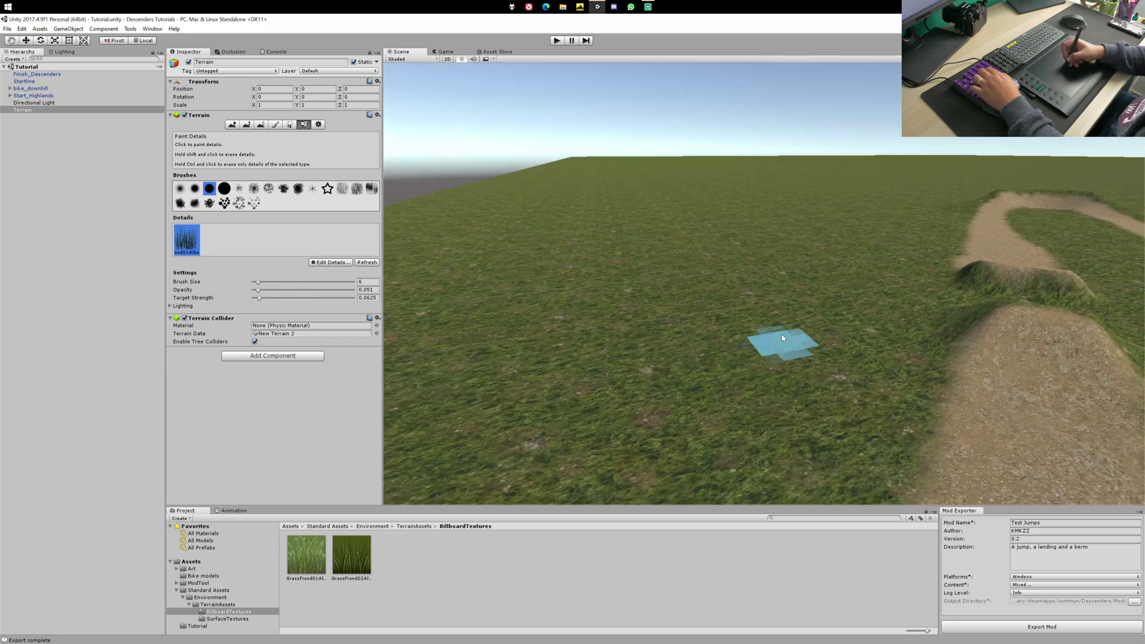
left_click_drag(754, 341, 770, 376)
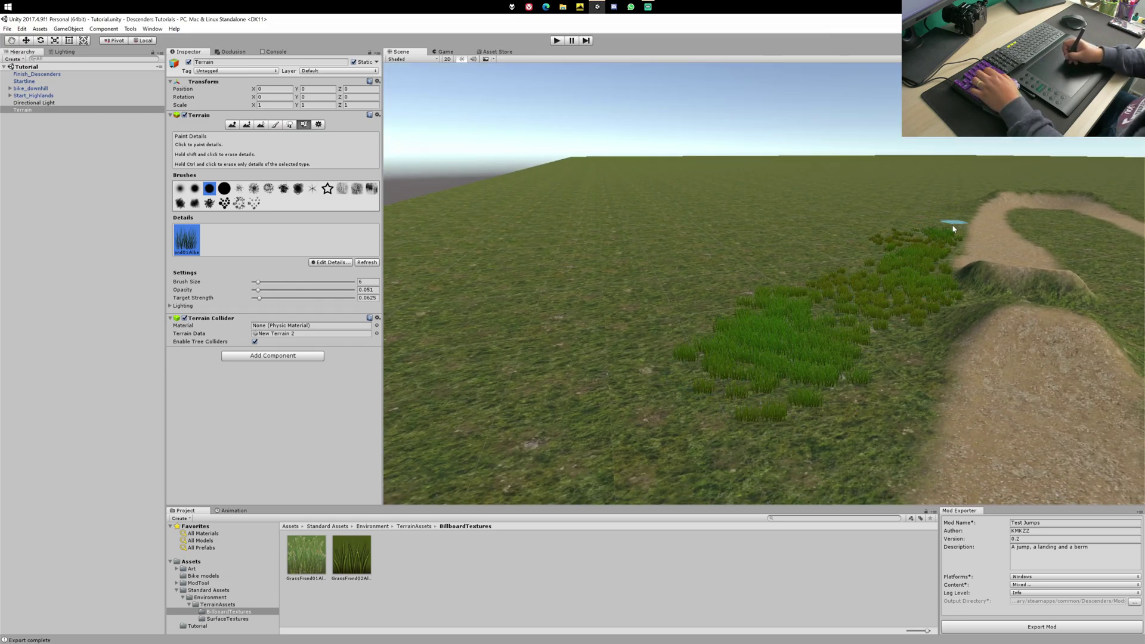
mouse_move(868, 348)
left_mouse_down()
mouse_move(846, 429)
mouse_move(765, 383)
mouse_move(713, 388)
left_mouse_up()
mouse_move(880, 394)
right_mouse_down()
mouse_move(859, 408)
mouse_move(945, 289)
right_mouse_up()
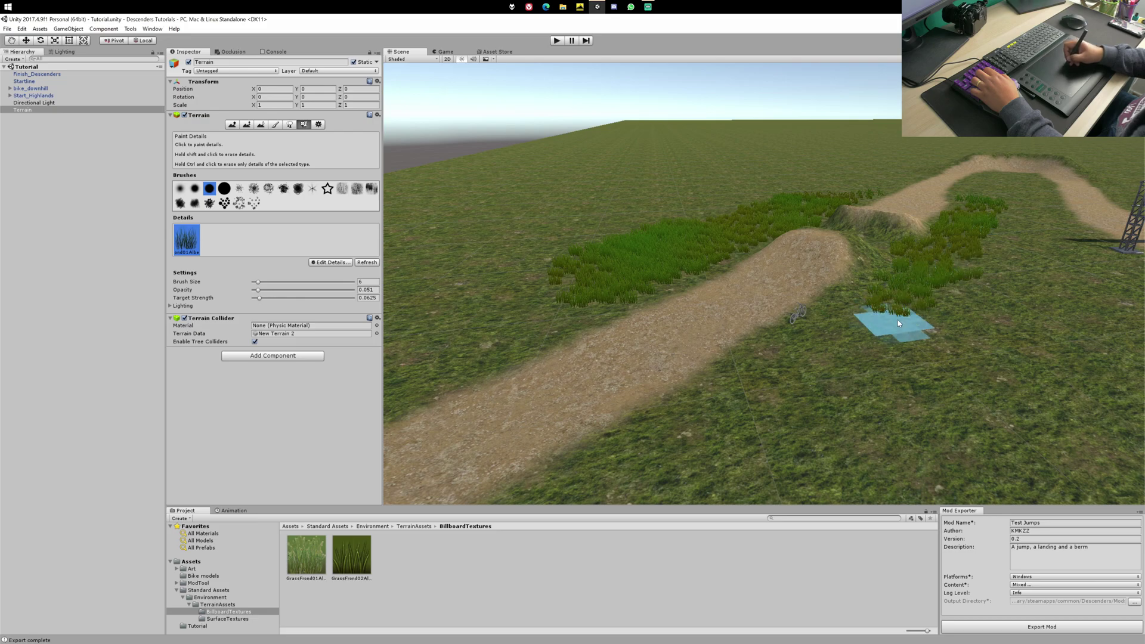
mouse_move(899, 324)
left_mouse_down()
mouse_move(767, 428)
mouse_move(795, 413)
mouse_move(704, 447)
left_mouse_up()
right_click_drag(778, 405, 765, 412, "shift")
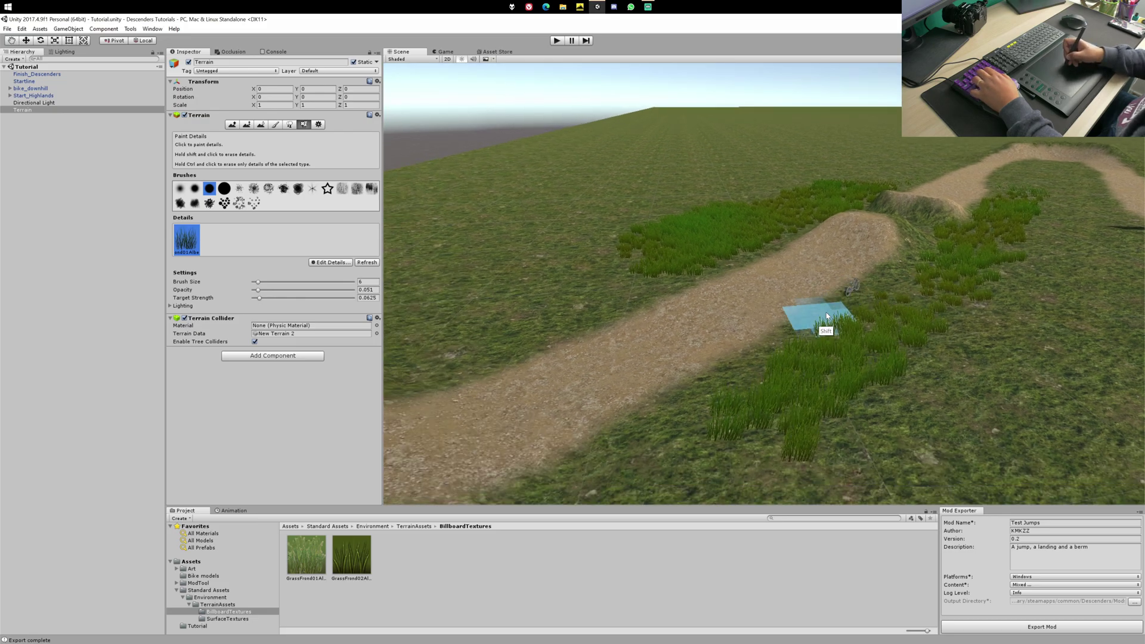
Edit the grass texture's colours, setting the healthy colour to white and the dry colour to muted yellow B0A539
right_click_drag(827, 316, 802, 237, "shift")
key("s")
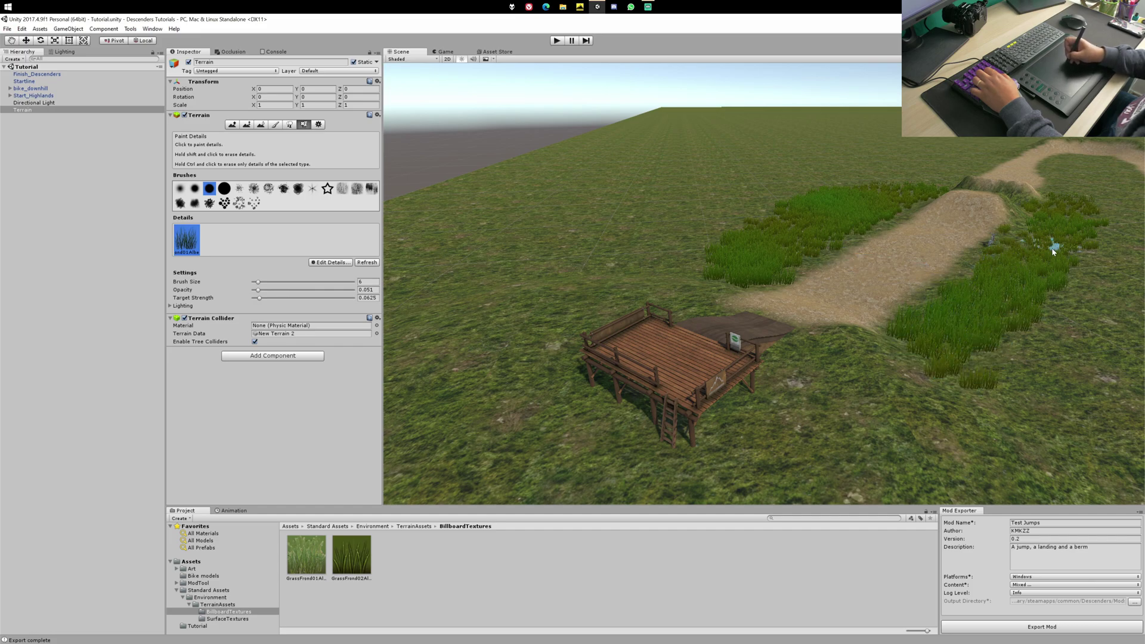
key("w")
mouse_move(932, 356)
right_mouse_down("shift")
mouse_move(925, 348)
mouse_move(960, 301)
mouse_move(981, 224)
mouse_move(1020, 233)
mouse_move(993, 272)
right_mouse_up("shift")
double_click(189, 249)
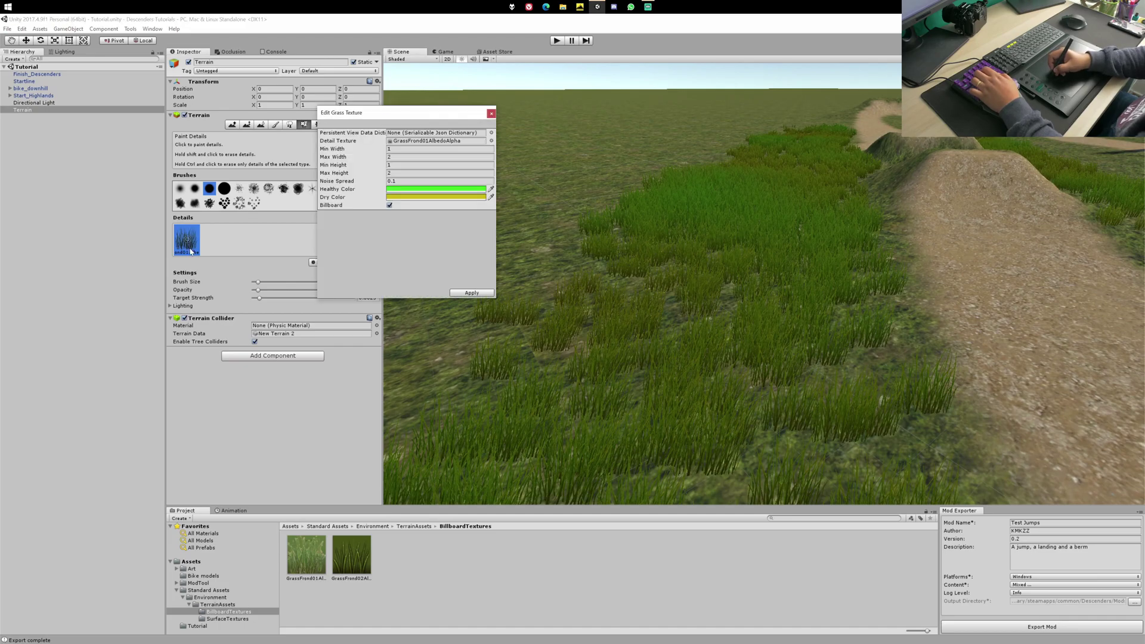
left_click_drag(436, 114, 397, 200)
left_click(405, 276)
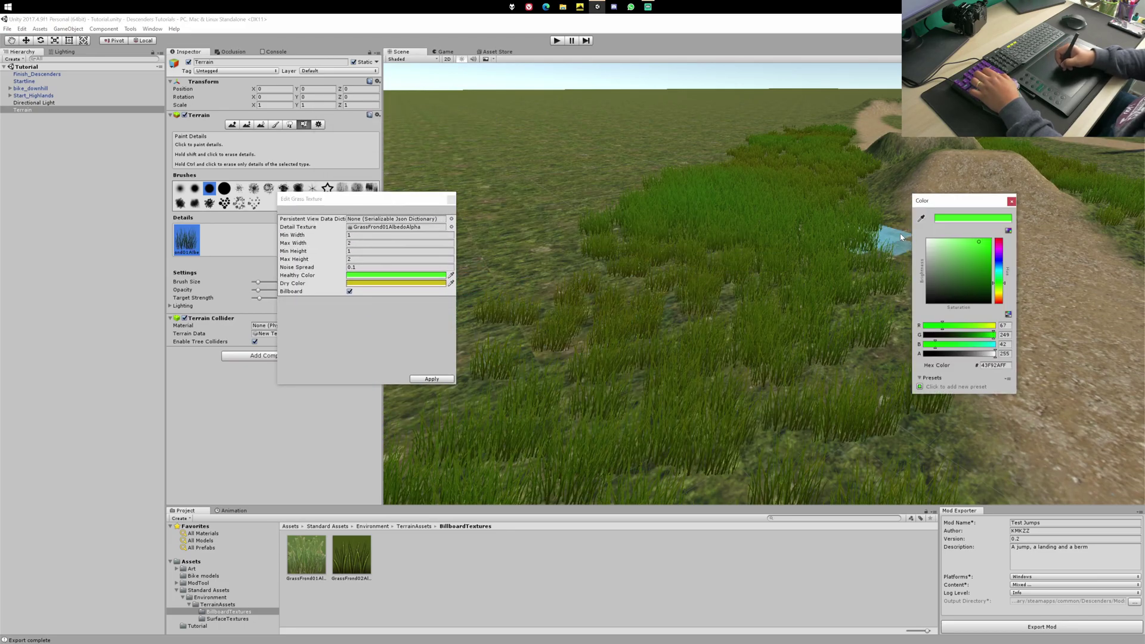
mouse_move(965, 272)
left_mouse_down()
mouse_move(959, 298)
mouse_move(934, 244)
mouse_move(985, 282)
mouse_move(925, 237)
left_mouse_up()
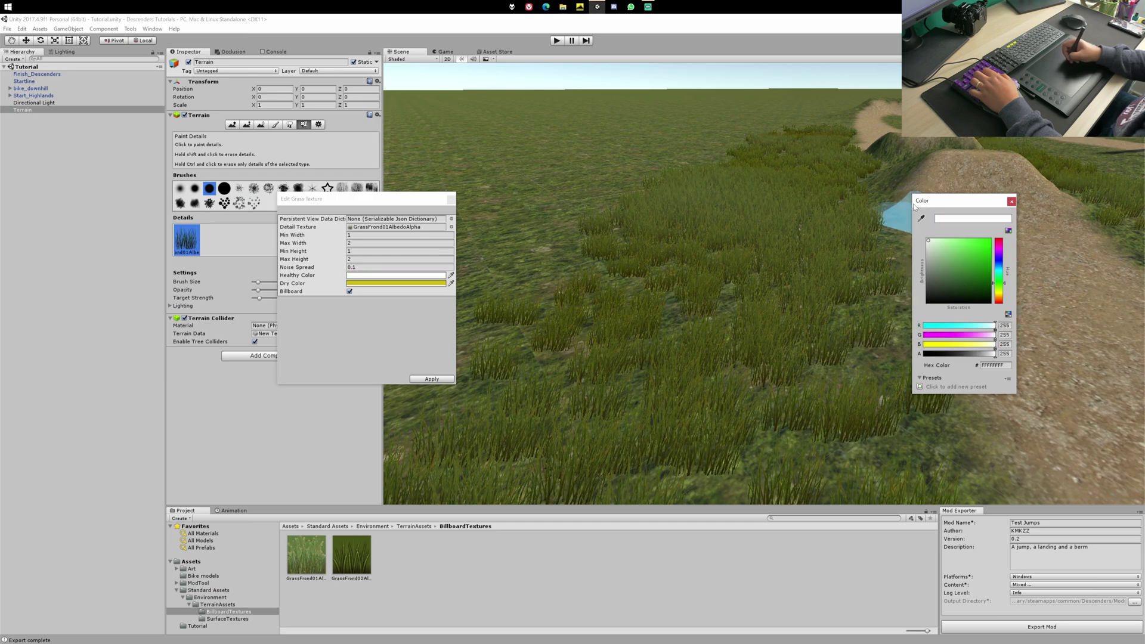
left_click(422, 280)
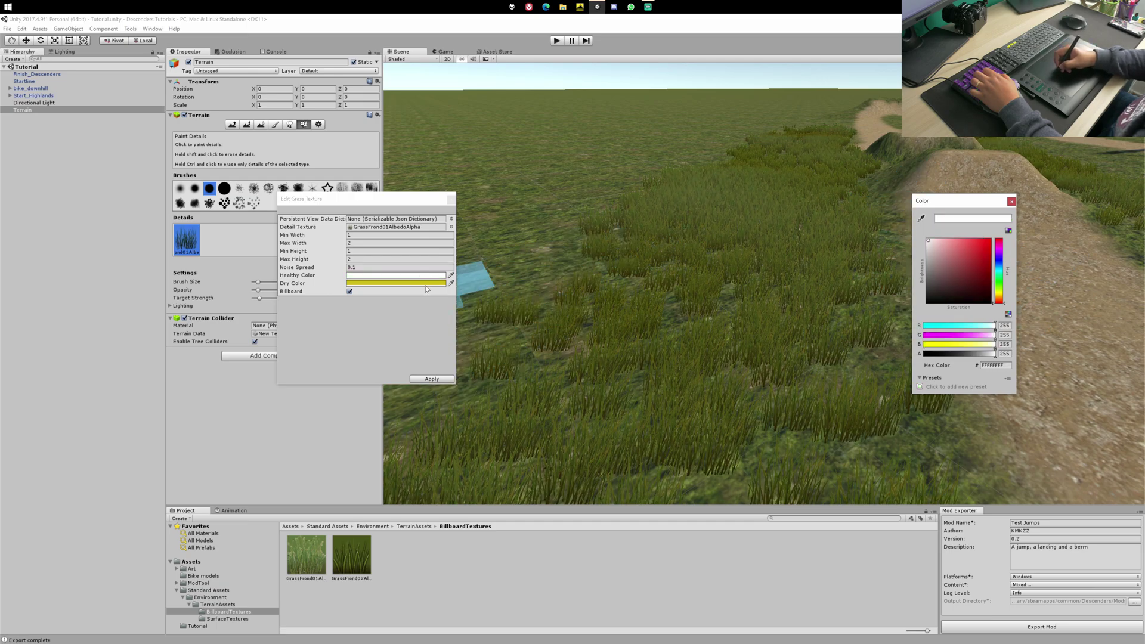
mouse_move(961, 268)
left_mouse_down()
mouse_move(922, 327)
mouse_move(980, 269)
mouse_move(970, 259)
left_mouse_up()
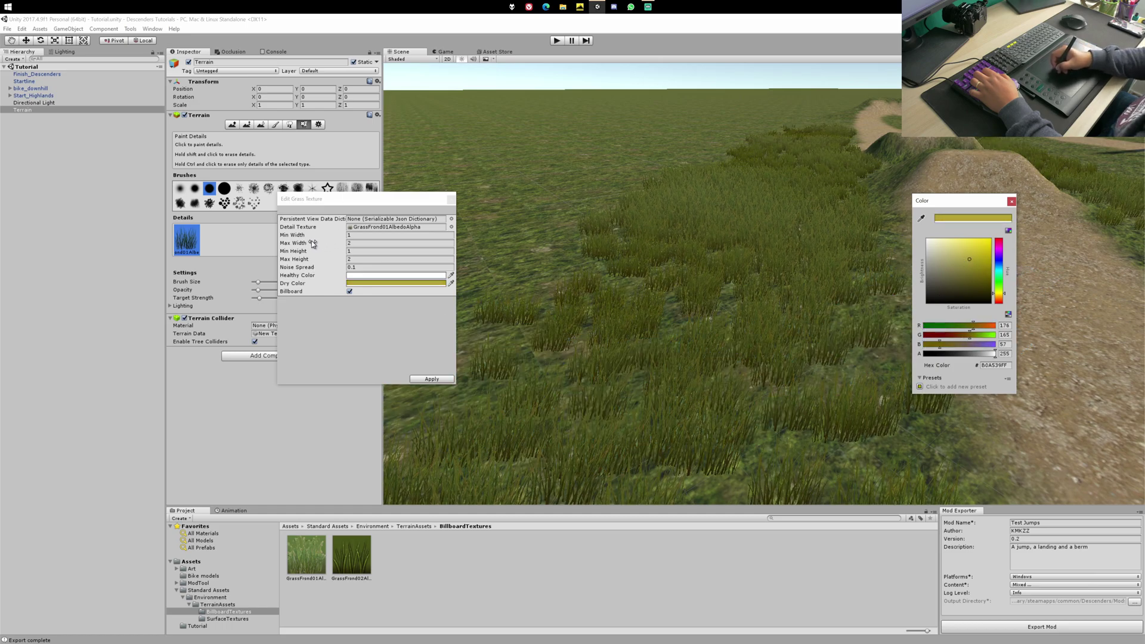
Set the grass's max width to 1.67, min height to 0.25, max height to 2.2 and noise spread to 1.18
left_click_drag(313, 243, 320, 257)
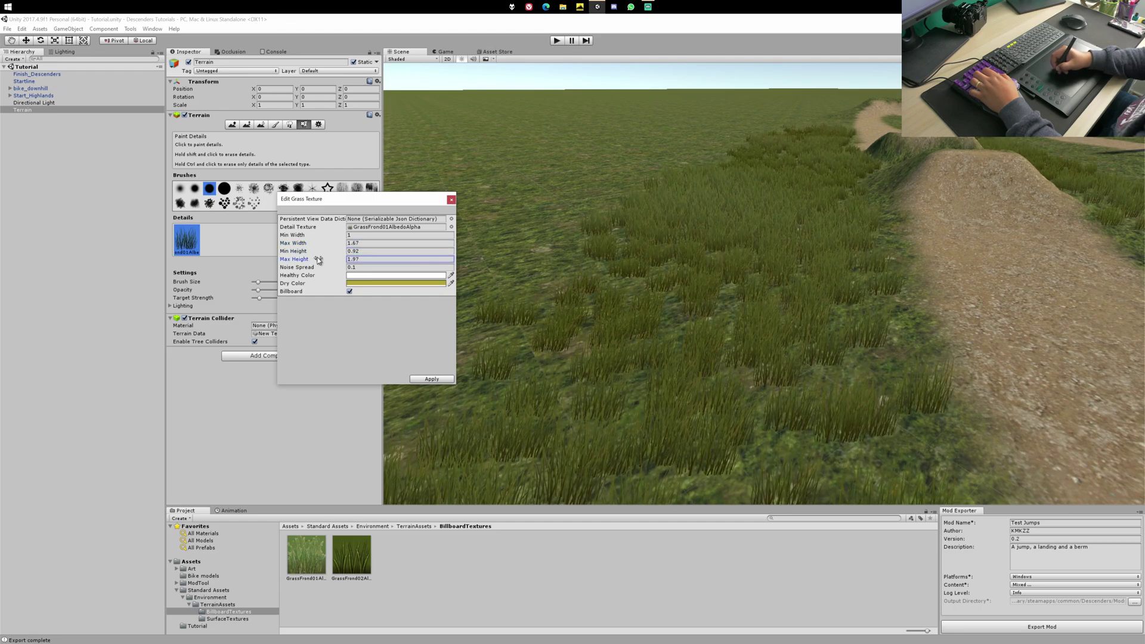
left_click_drag(300, 252, 294, 252)
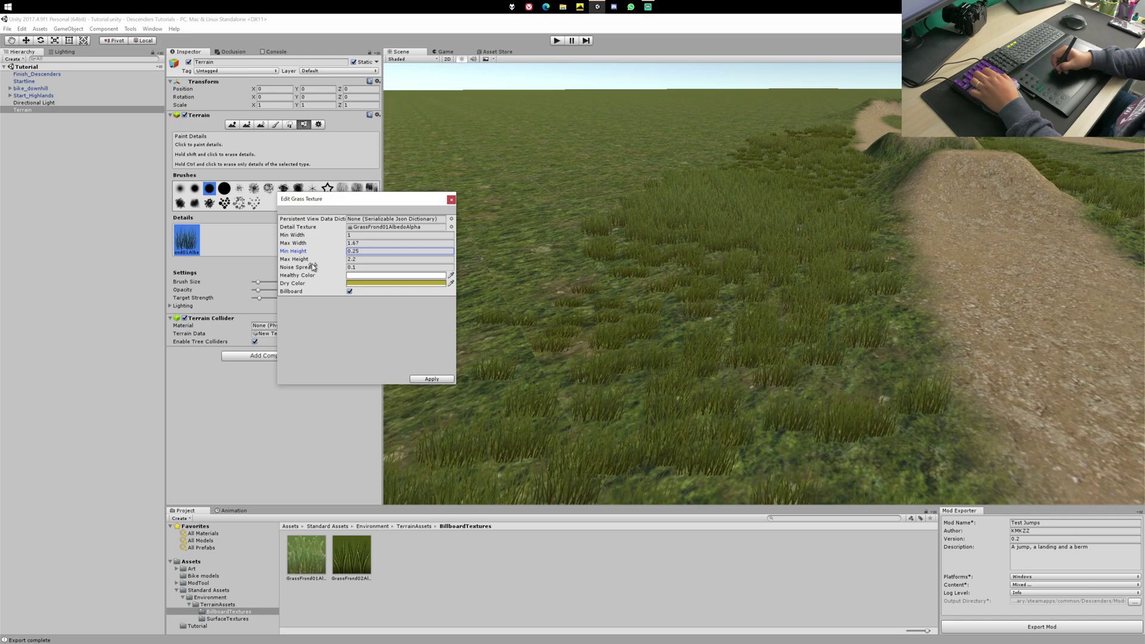
left_click_drag(311, 267, 462, 240)
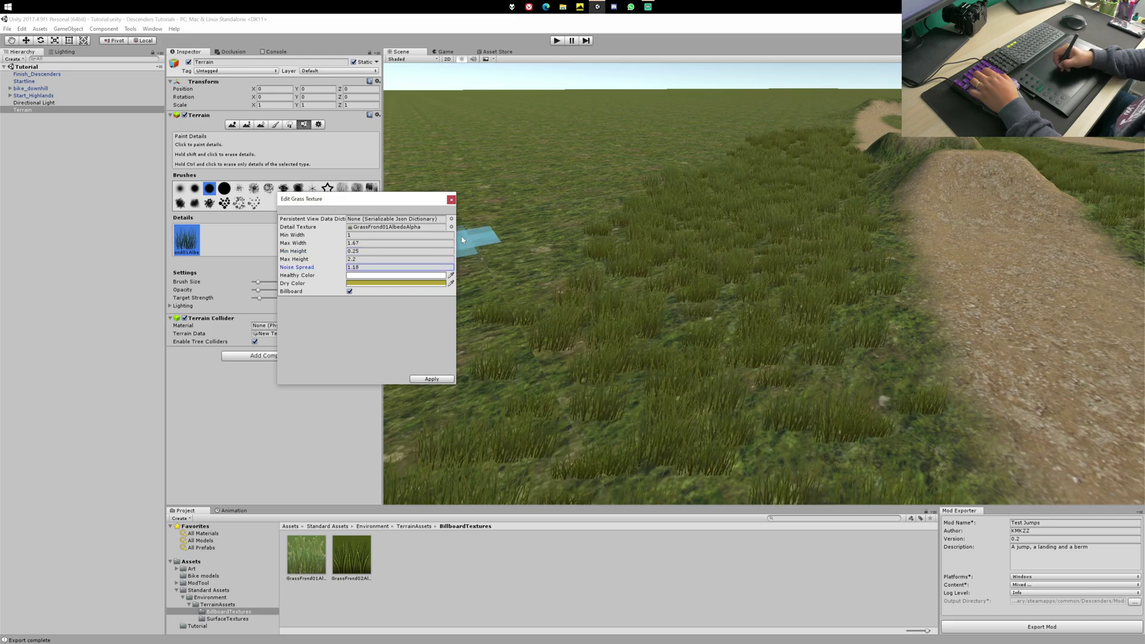
left_click(451, 201)
Open a new tree entry for the terrain and check the available prefabs for a tree
key("w")
mouse_move(656, 233)
right_mouse_down()
mouse_move(777, 169)
mouse_move(873, 194)
mouse_move(830, 216)
mouse_move(608, 256)
mouse_move(651, 269)
mouse_move(691, 225)
mouse_move(715, 330)
mouse_move(824, 371)
mouse_move(720, 336)
mouse_move(671, 337)
mouse_move(723, 296)
mouse_move(844, 288)
mouse_move(796, 256)
mouse_move(776, 262)
right_mouse_up()
left_click(289, 124)
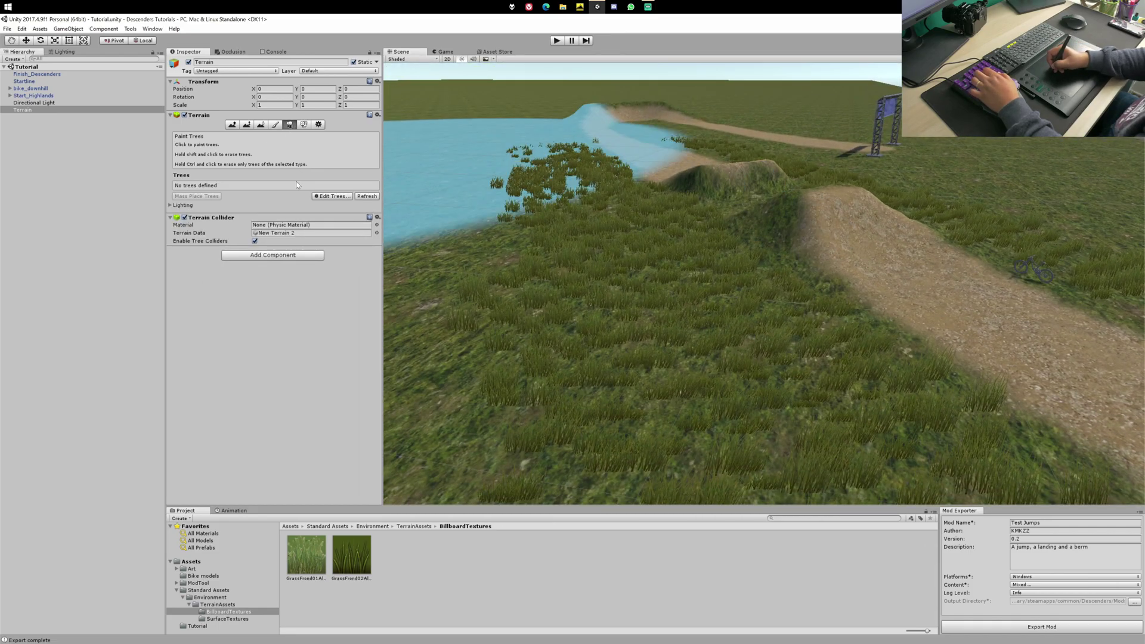
left_click(331, 196)
left_click(341, 203)
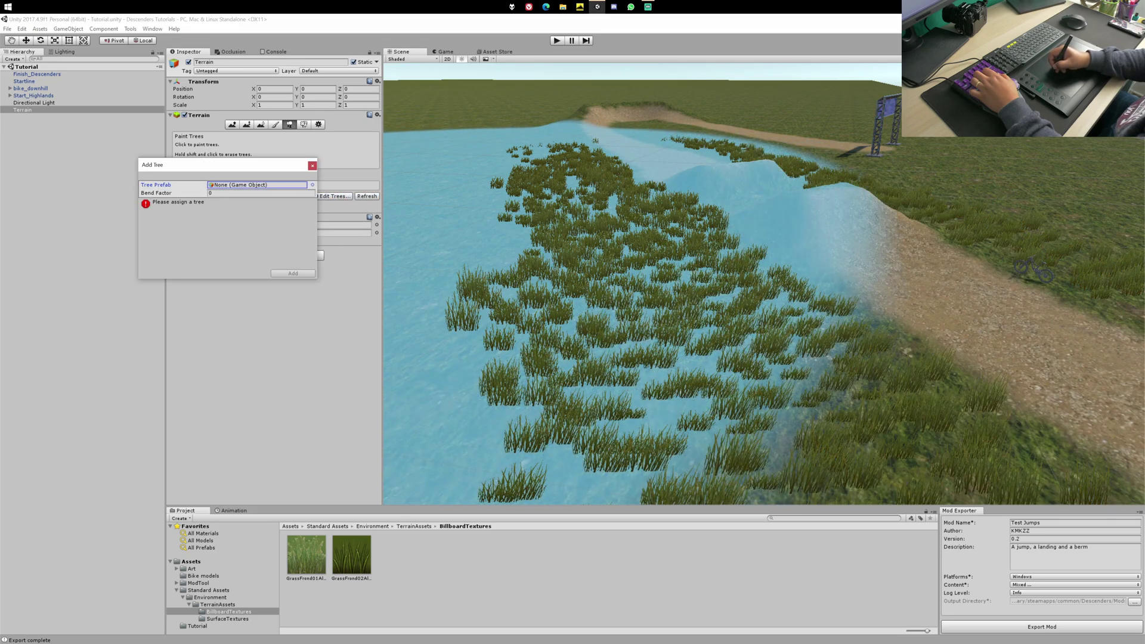
left_click(312, 185)
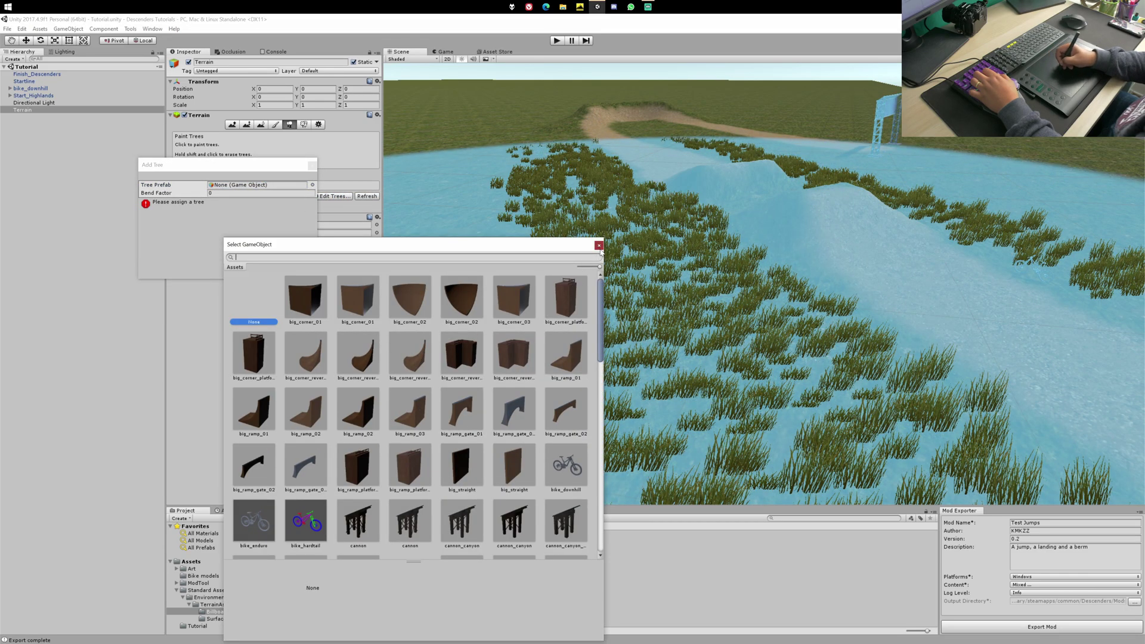
left_click(599, 245)
Open the Environment standard package for import and deselect all of its Standard Assets
key("w")
mouse_move(554, 300)
right_mouse_down()
mouse_move(500, 253)
mouse_move(544, 280)
right_mouse_up()
right_click(500, 592)
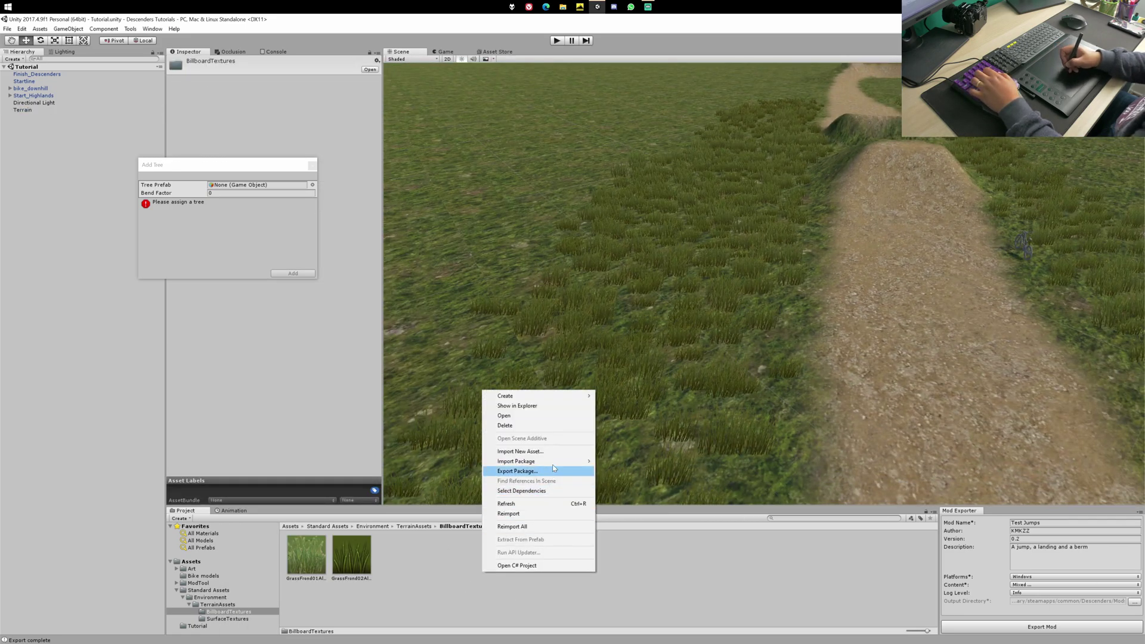
mouse_move(588, 463)
left_click(633, 525)
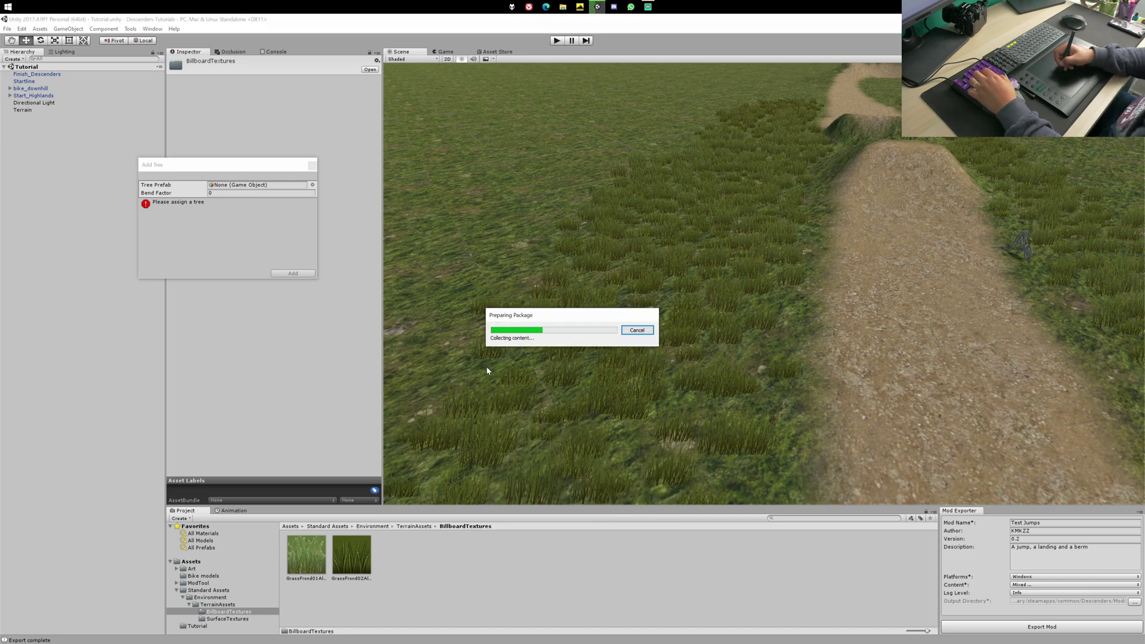
left_click(392, 114)
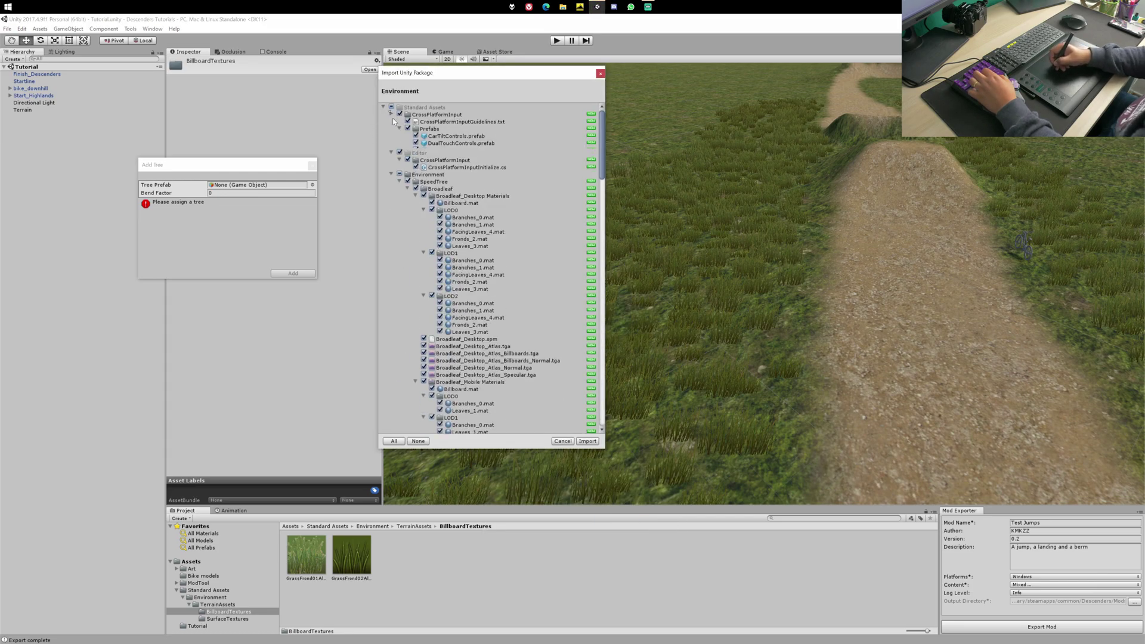
left_click(391, 121)
left_click(391, 107)
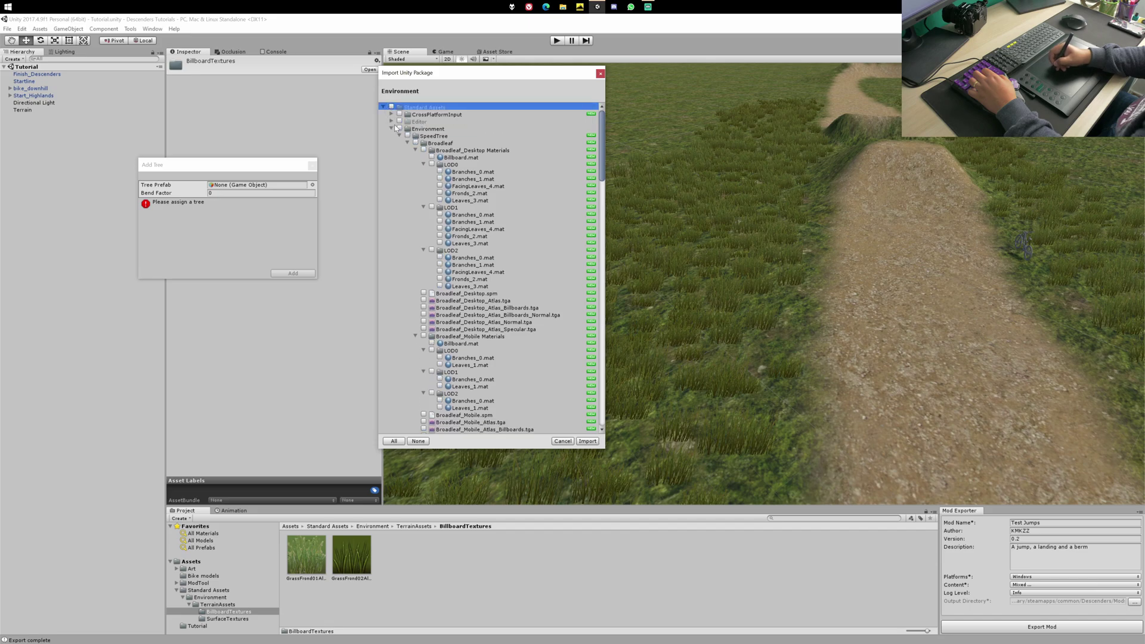
Select only the SpeedTree folder, including Broadleaf, Conifer and Palm, and import it into the project
left_click(399, 137)
left_click(408, 135)
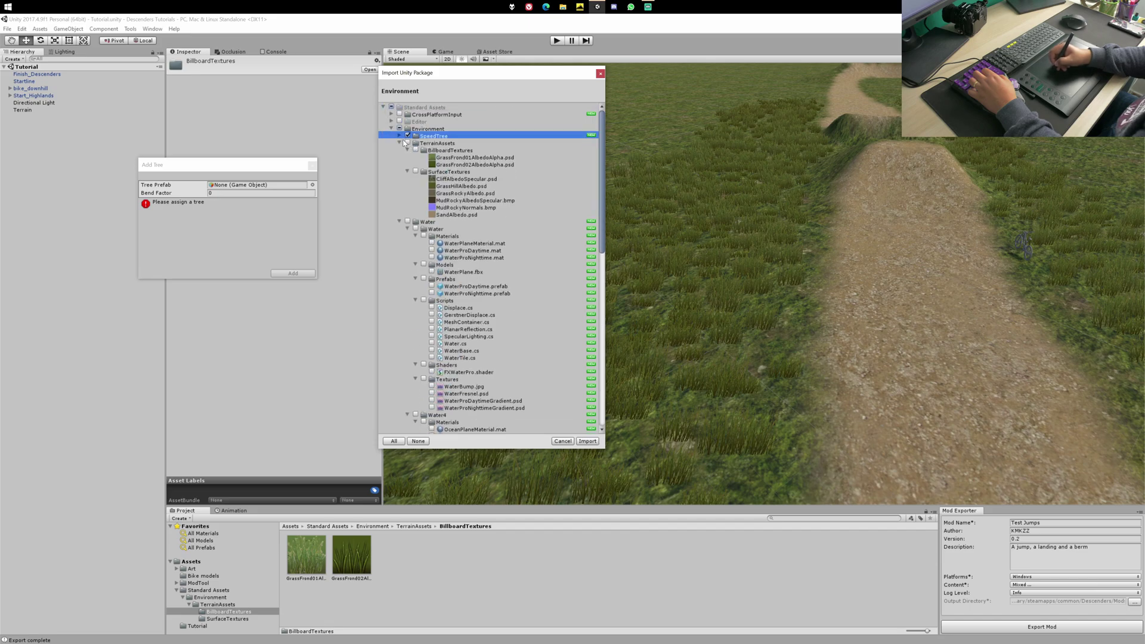
left_click(400, 144)
left_click(399, 151)
left_click(401, 159)
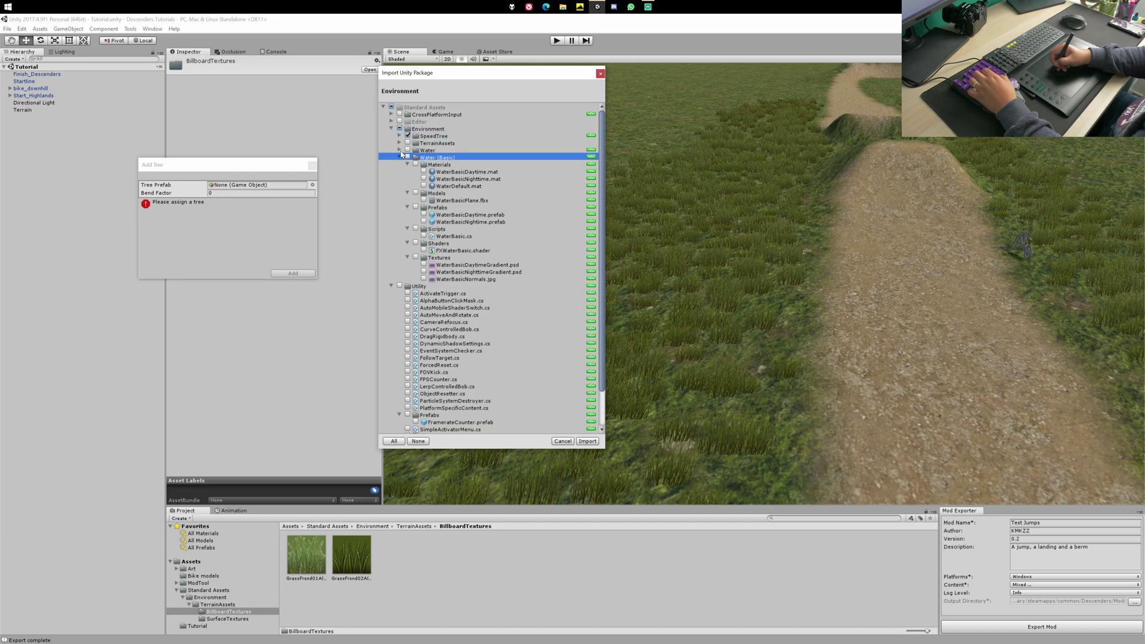
left_click(400, 137)
left_click(408, 145)
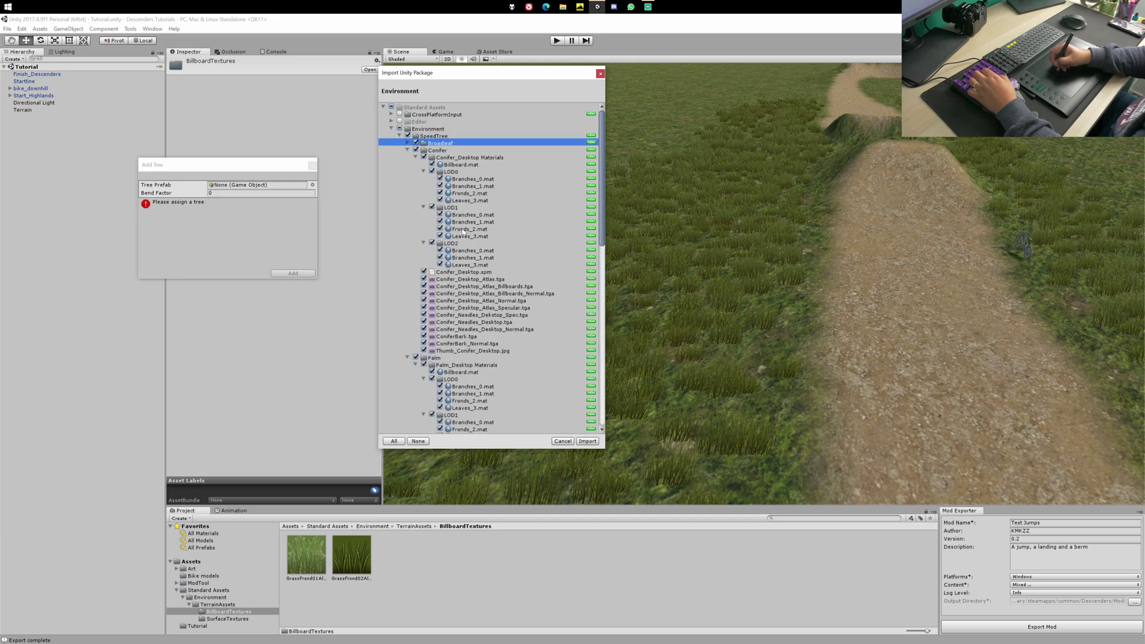
left_click(588, 441)
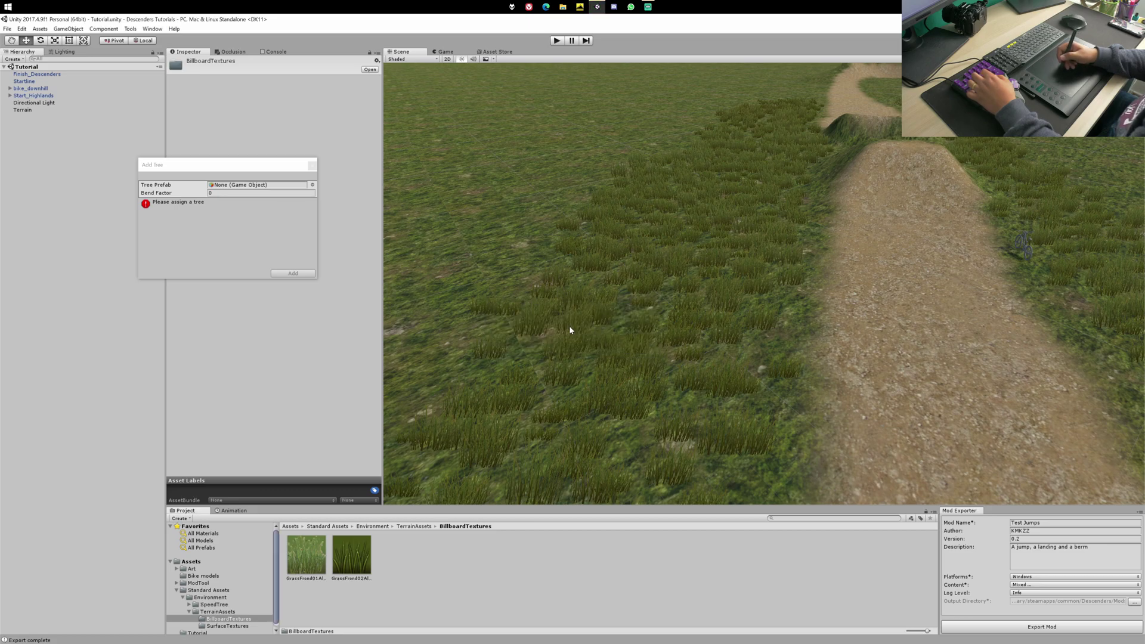
Browse the imported SpeedTree assets in the project and show the contents of the Broadleaf folder
left_click(237, 605)
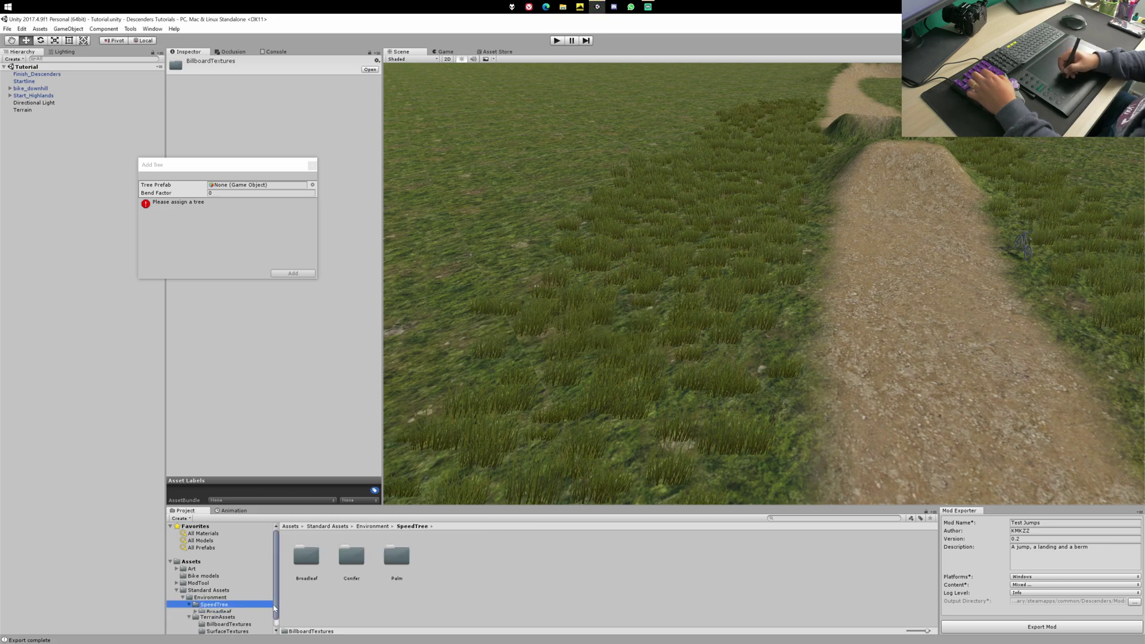
scroll(264, 591, "down", 2)
left_click(247, 589)
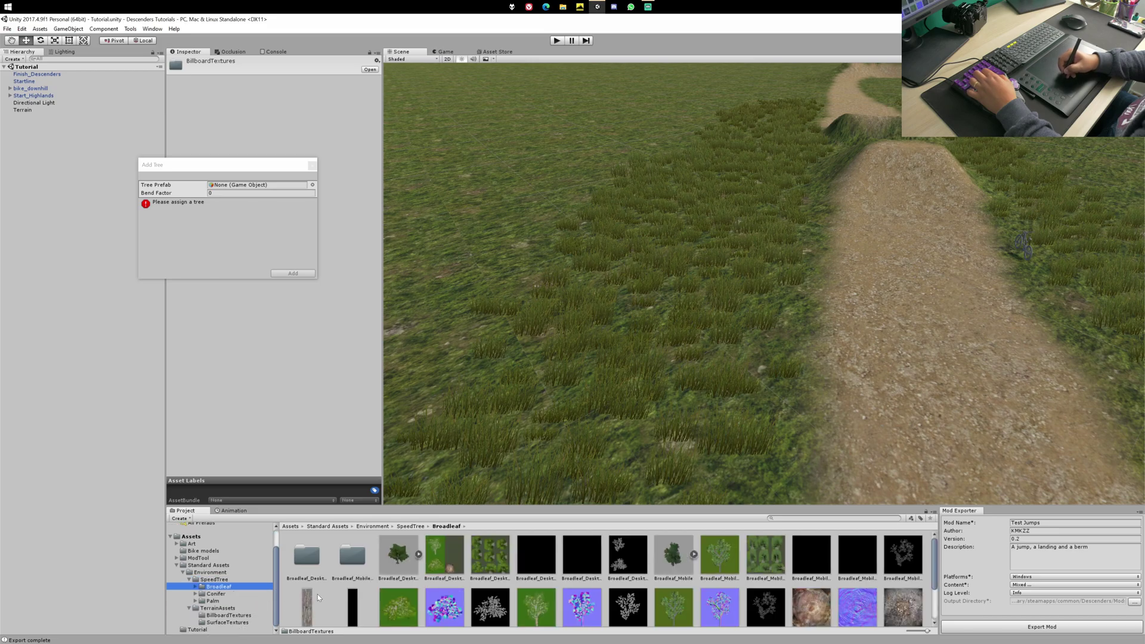
Assign Broadleaf_Desktop as the tree prefab and add it to the terrain's trees
left_click(312, 184)
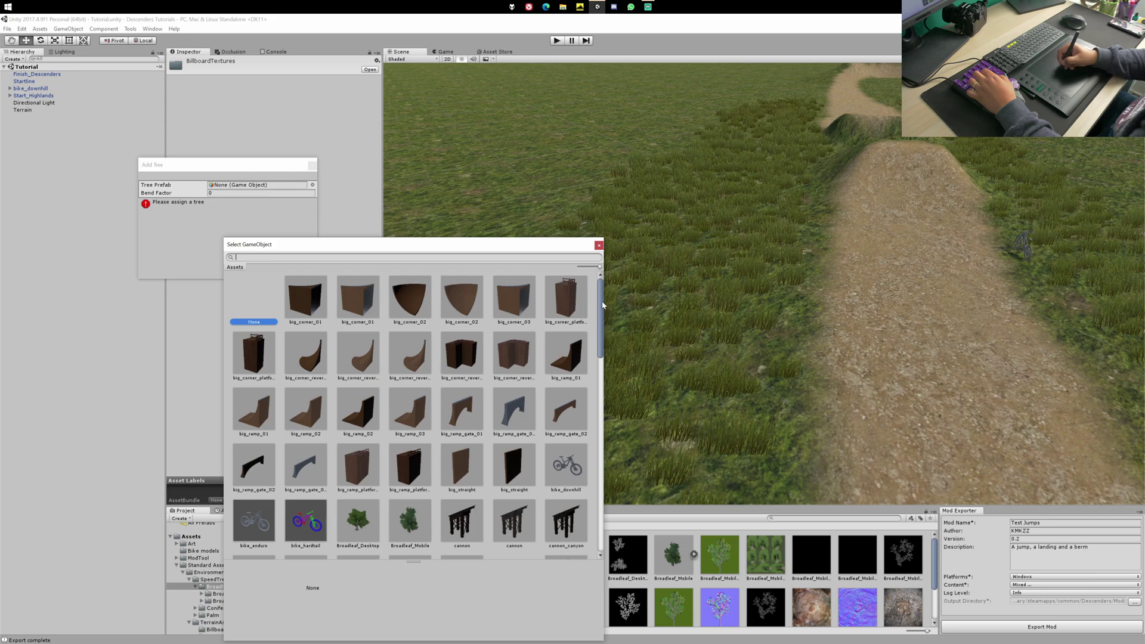
scroll(602, 305, "down", 3)
left_click(358, 358)
left_click(417, 380)
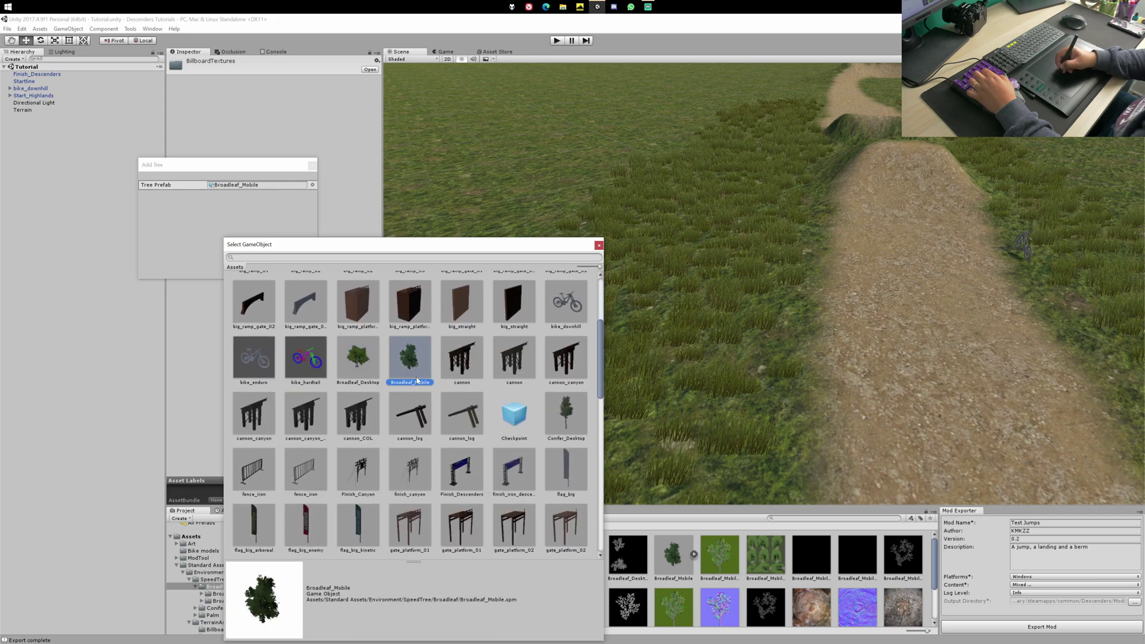
left_click(370, 381)
double_click(367, 367)
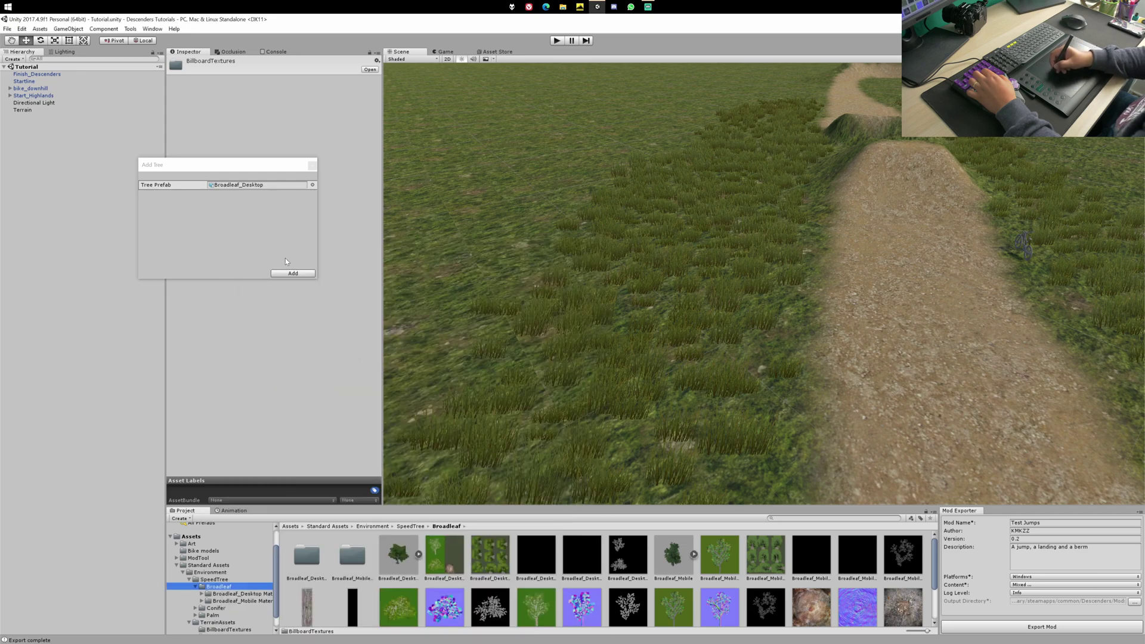
left_click(293, 273)
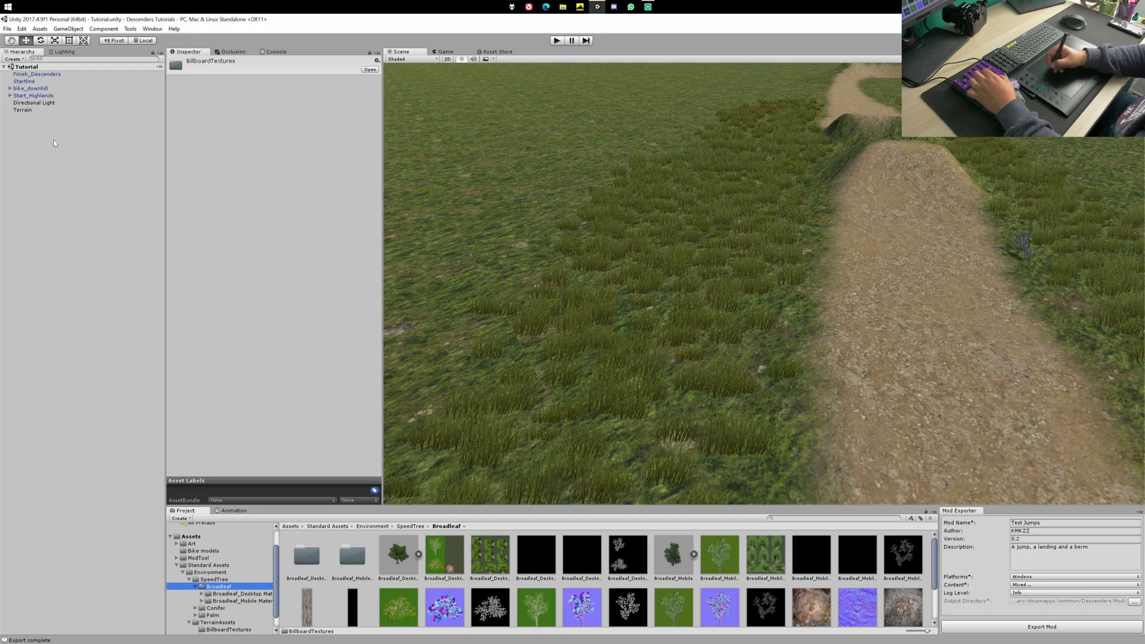
Select the terrain and paint a cluster of Broadleaf trees beyond the grass, using brush size 40 and tree density 83
left_click(24, 110)
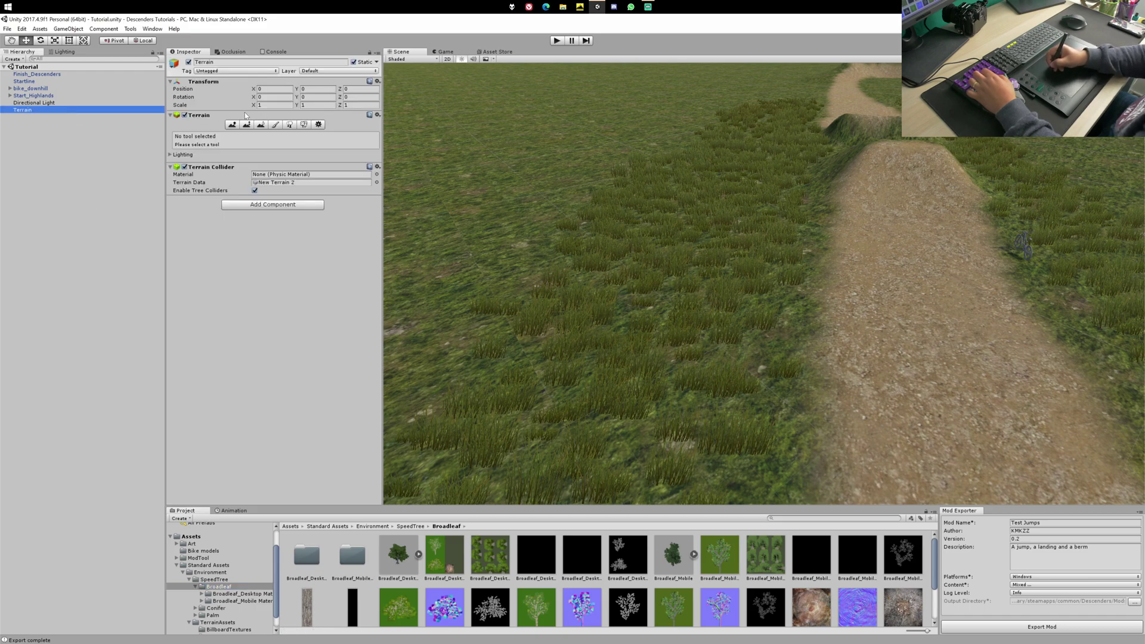
left_click(291, 125)
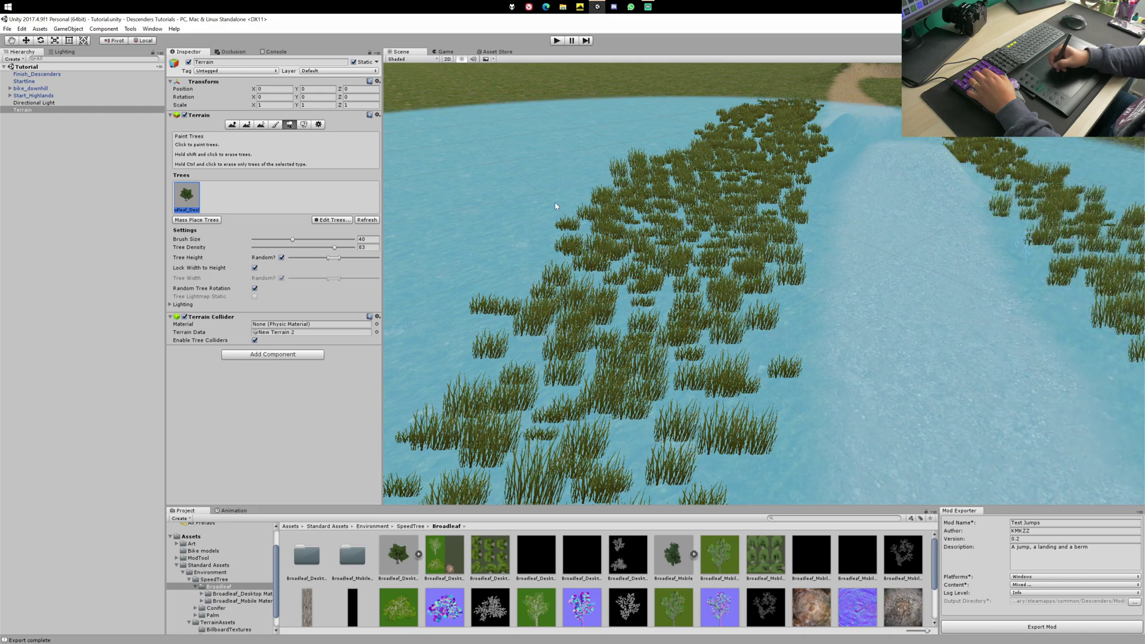
scroll(621, 253, "down", 5)
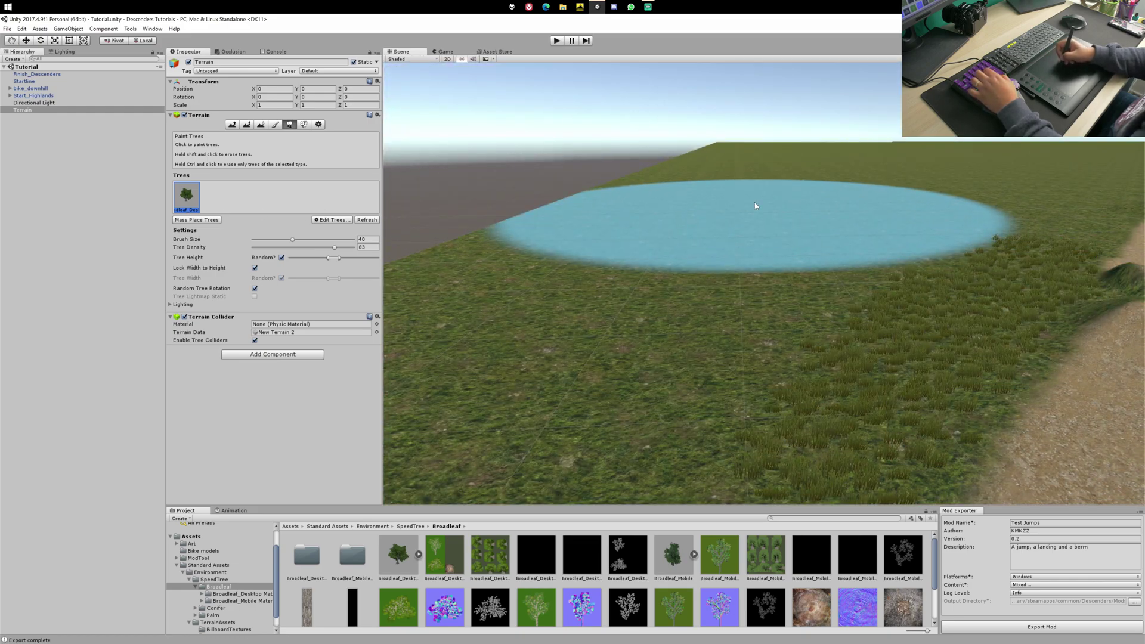
left_click(754, 206)
scroll(720, 234, "up", 5)
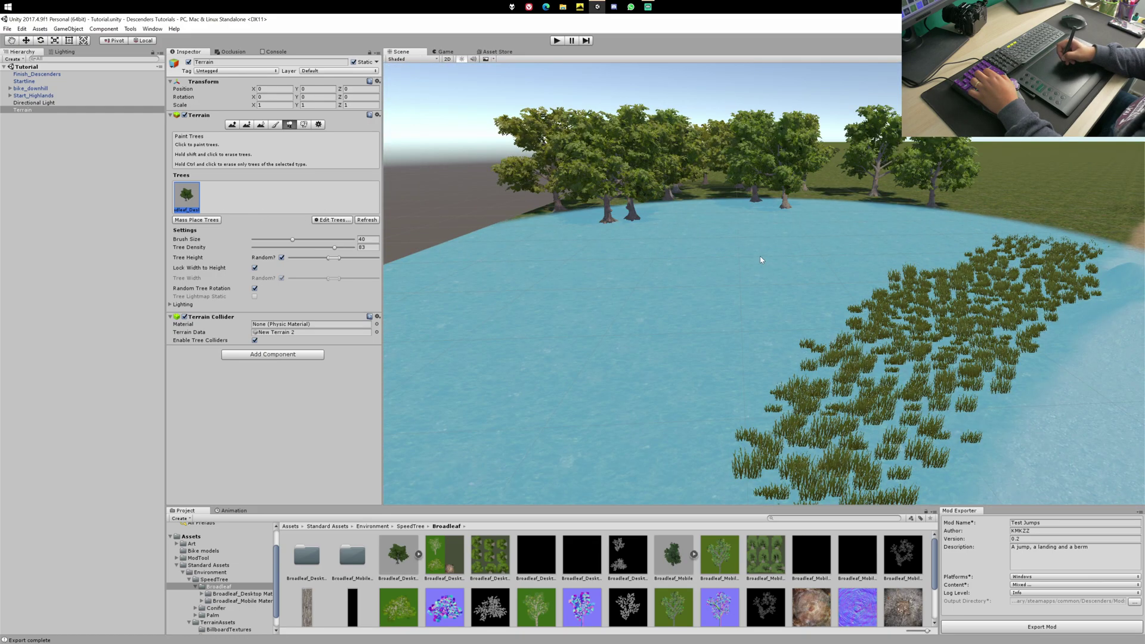
middle_click_drag(760, 256, 797, 273)
Set the tree brush size to 18.3 and paint more trees on the open ground beside the track
left_click(271, 238)
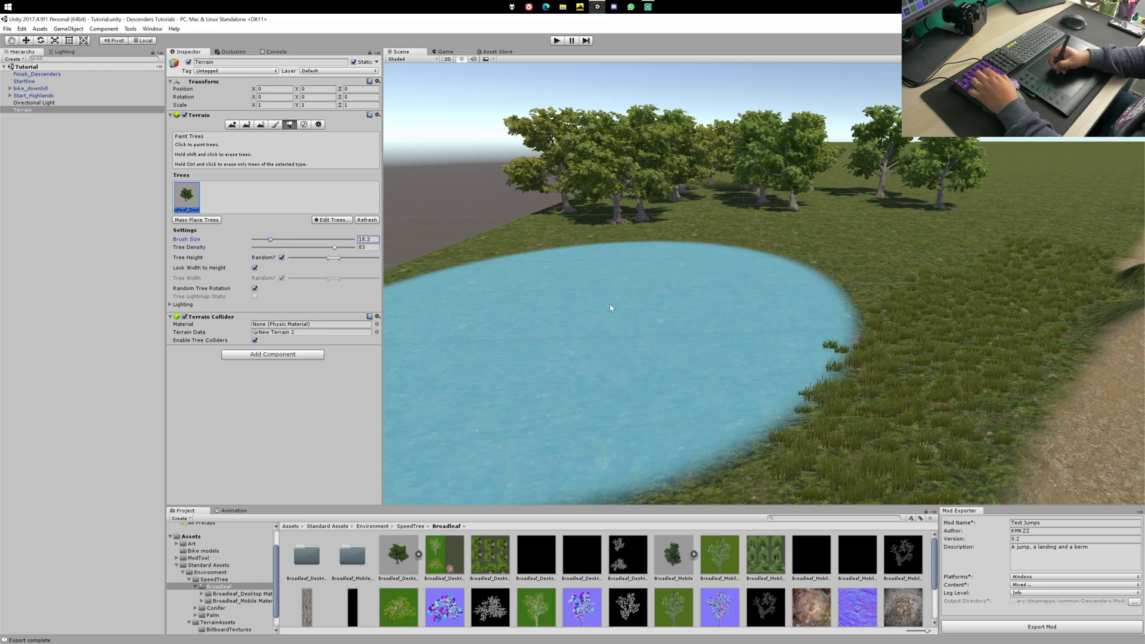
scroll(772, 262, "up", 3)
right_click_drag(772, 263, 684, 251)
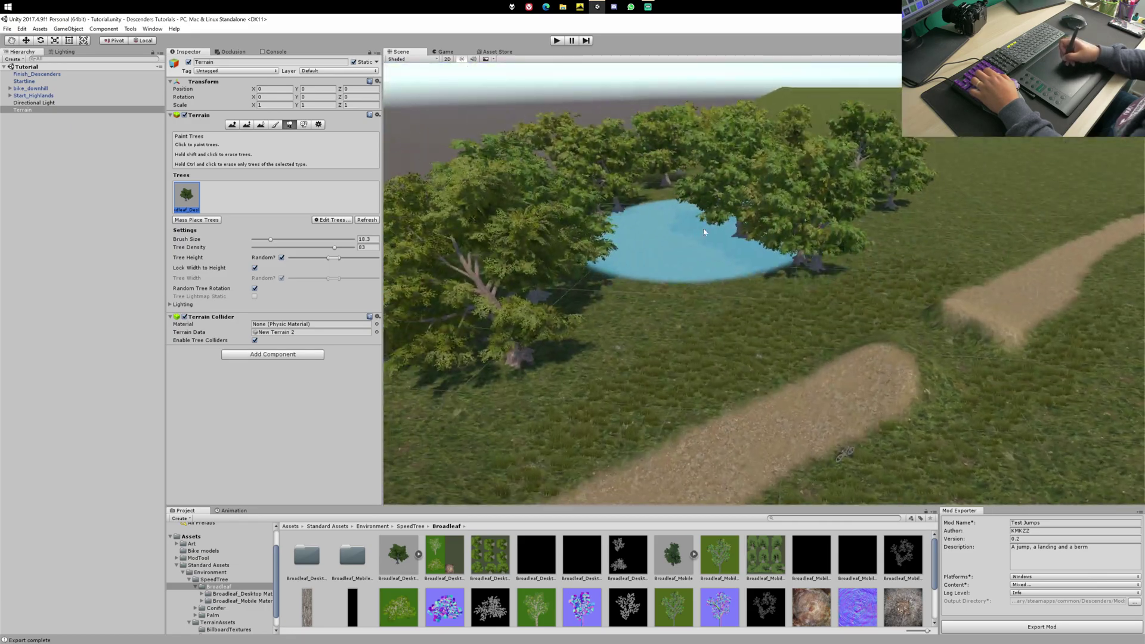
Set the tree density to 42 and erase all the painted trees from the terrain
scroll(863, 231, "up", 5)
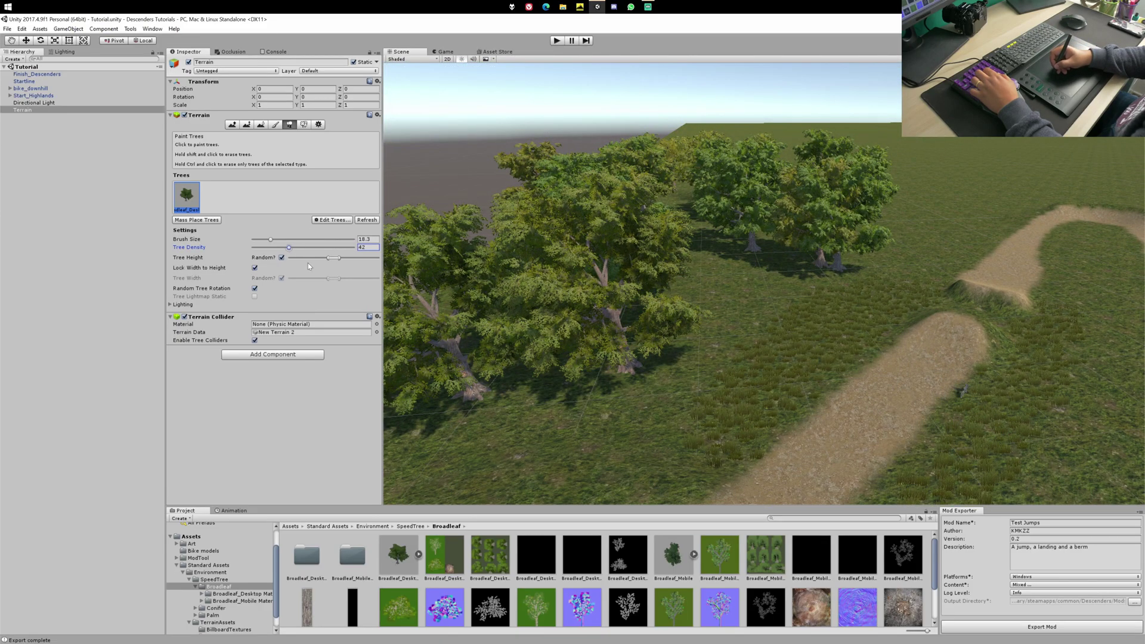
mouse_move(596, 346)
left_mouse_down("shift")
mouse_move(514, 335)
mouse_move(763, 229)
mouse_move(859, 209)
left_mouse_up("shift")
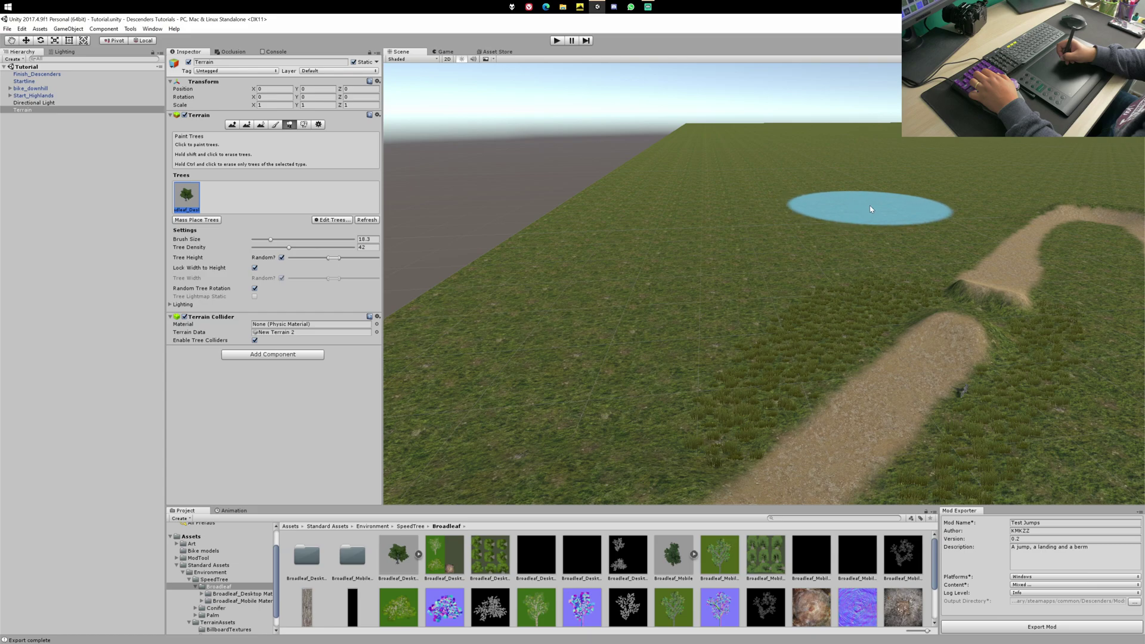
right_click_drag(870, 209, 948, 167)
left_click(859, 169, "shift")
right_click_drag(858, 171, 665, 230)
Try placing individual trees around the jump and track, and erase the ones nearest the grass
left_click(645, 215)
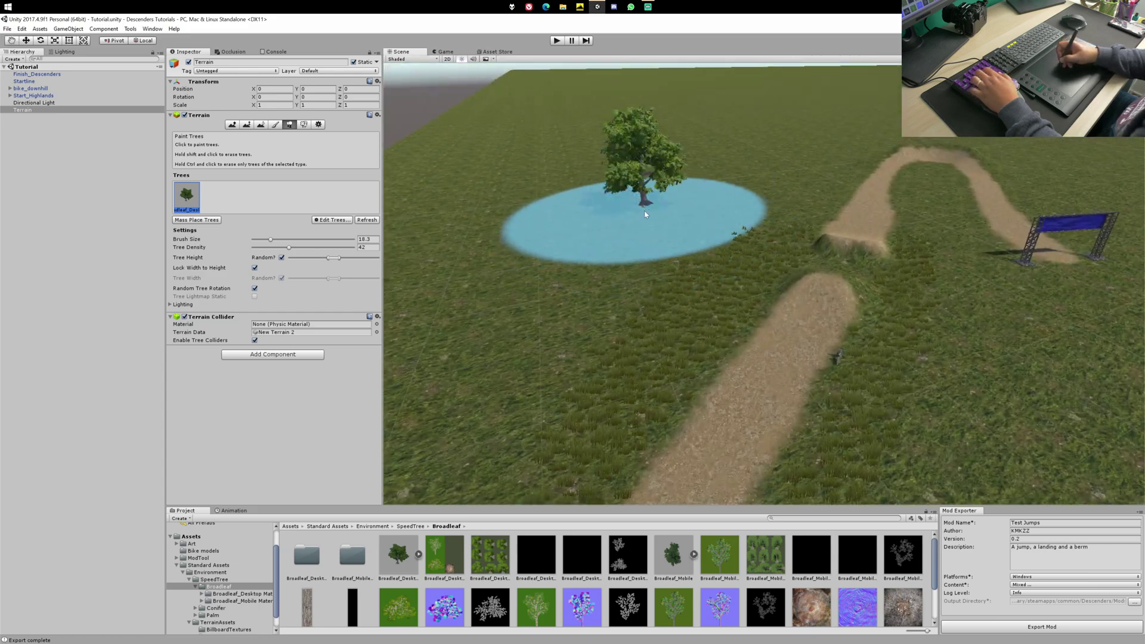
left_click(922, 199)
left_click(733, 165)
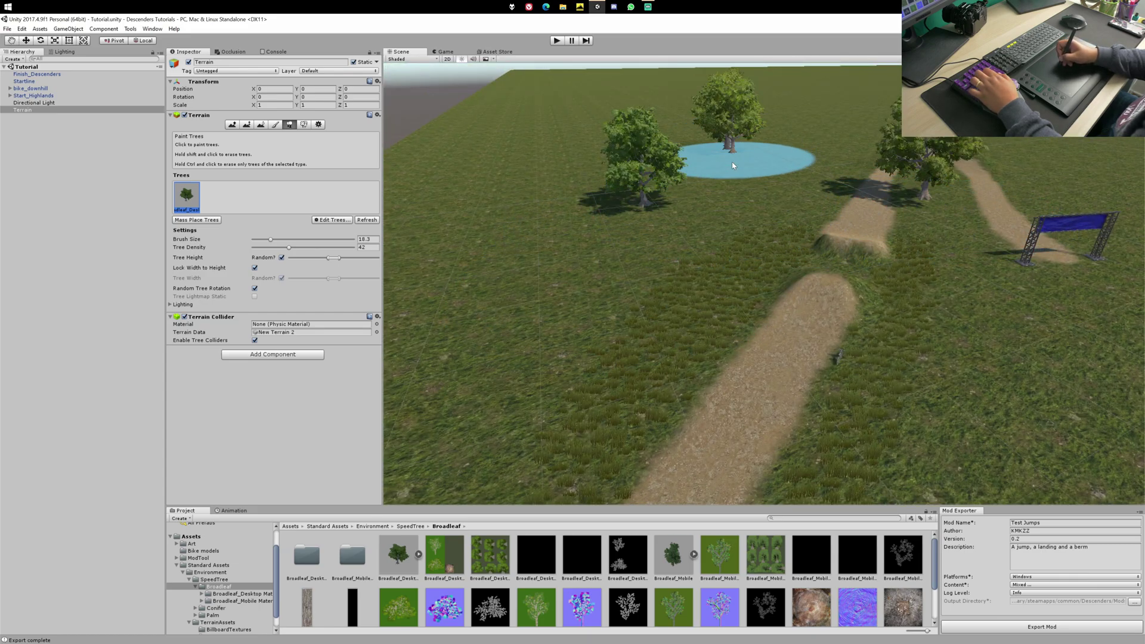
left_click_drag(623, 244, 561, 325)
mouse_move(596, 287)
left_mouse_down("shift")
mouse_move(504, 219)
mouse_move(644, 237)
left_mouse_up("shift")
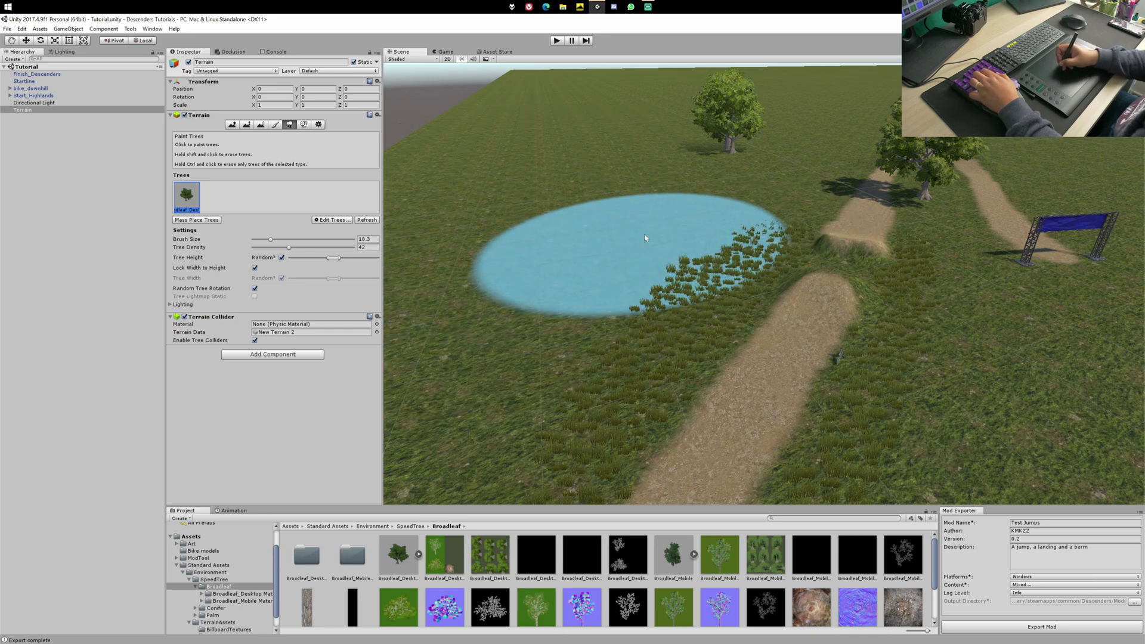
Place a row of individual Broadleaf trees along the grassy side of the track, from the start area past the landing
left_click(618, 214)
left_click(726, 207)
left_click(819, 155)
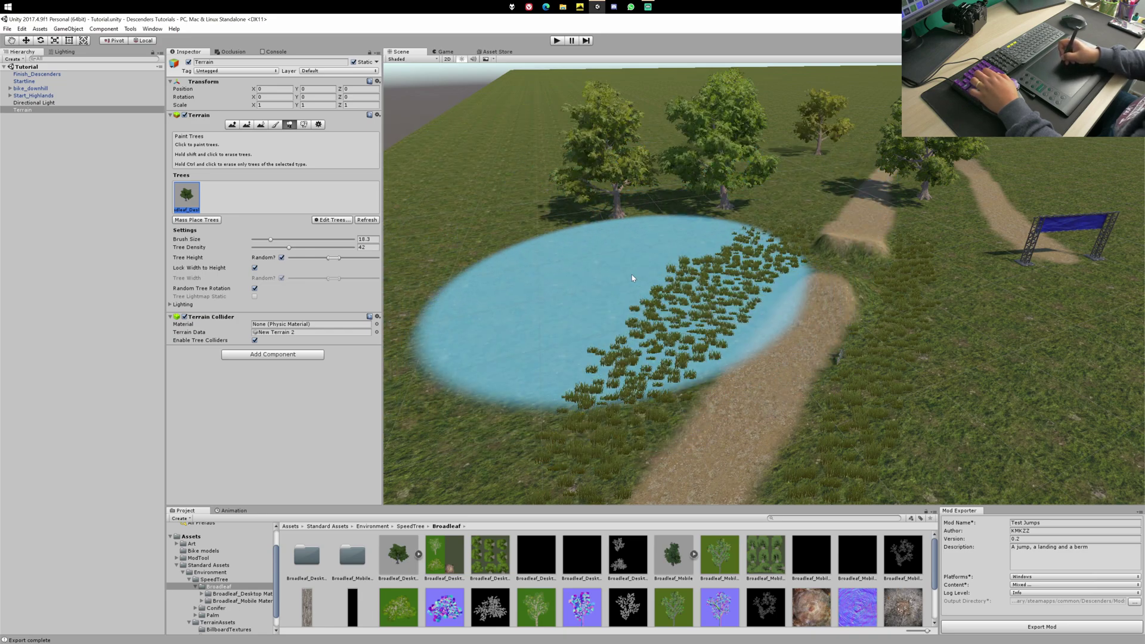
left_click(514, 312)
left_click(652, 265)
key("Right")
key("Down")
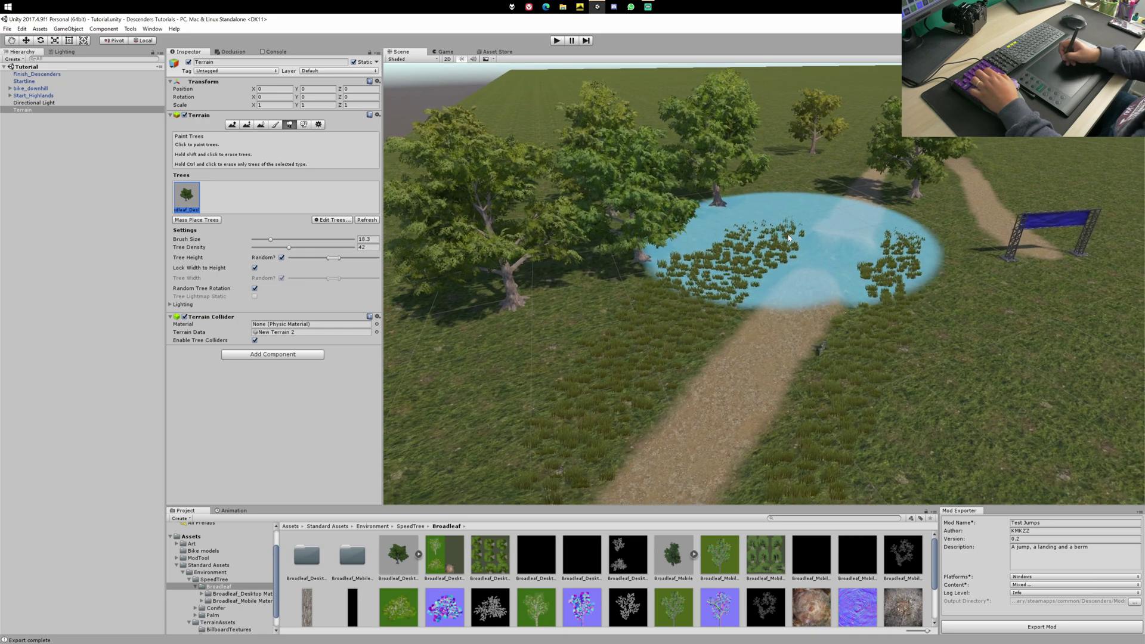
Widen the random tree height range and erase the trees standing along the track
mouse_move(788, 237)
middle_mouse_down()
mouse_move(764, 124)
mouse_move(710, 124)
middle_mouse_up()
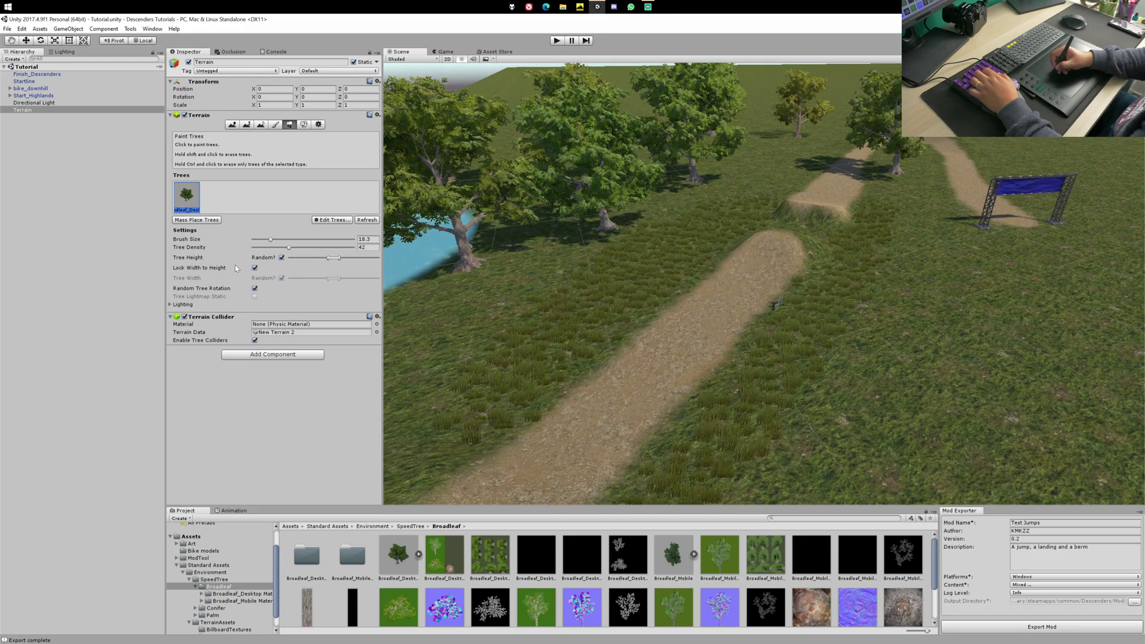
mouse_move(329, 258)
left_mouse_down()
mouse_move(302, 259)
mouse_move(345, 259)
left_mouse_up()
mouse_move(475, 296)
left_mouse_down("shift")
mouse_move(487, 226)
mouse_move(623, 167)
mouse_move(886, 182)
mouse_move(717, 133)
left_mouse_up("shift")
Paint Broadleaf trees of varied heights on the grassy side of the jump and around the landing
left_click(483, 191)
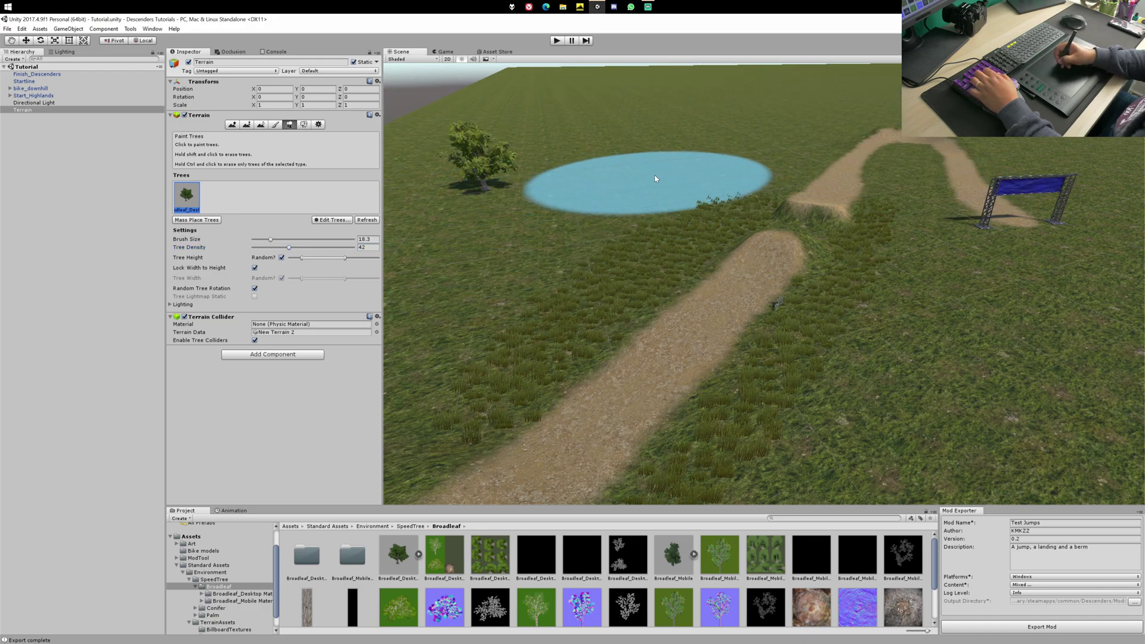
left_click(655, 176)
left_click(723, 115)
left_click(598, 232)
mouse_move(599, 234)
left_mouse_down()
mouse_move(799, 178)
mouse_move(692, 246)
mouse_move(958, 234)
mouse_move(824, 355)
left_mouse_up()
Place more trees beside the start platform and on the opposite side of the track
mouse_move(796, 394)
right_mouse_down("alt")
mouse_move(803, 292)
mouse_move(609, 198)
right_mouse_up("alt")
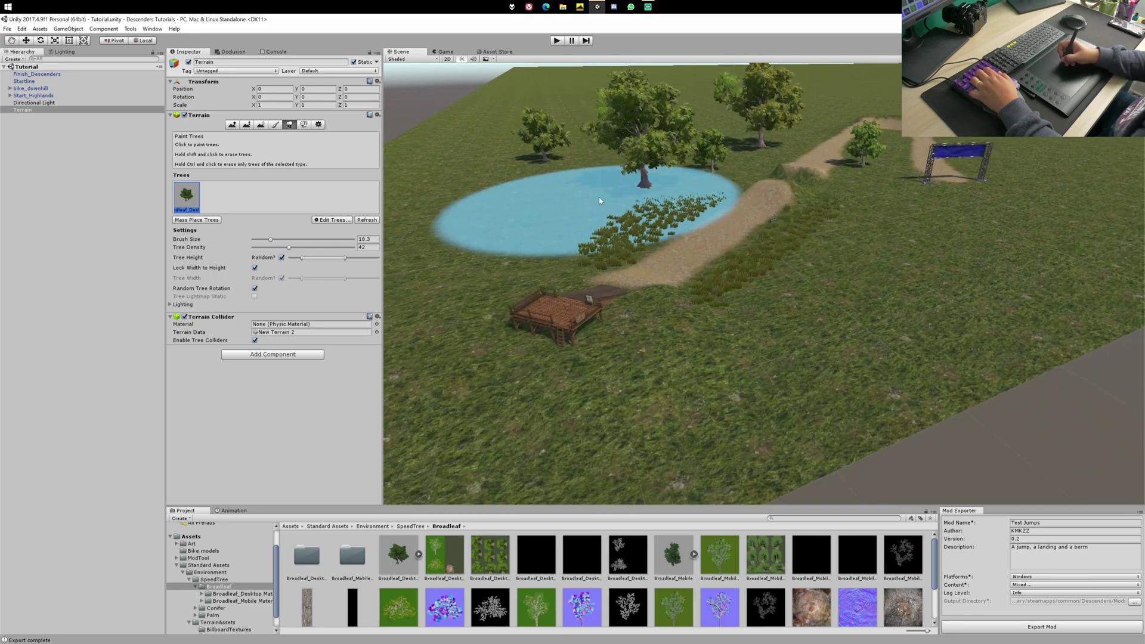
left_click(558, 210)
left_click(466, 206)
left_click(912, 205)
left_click(1020, 257)
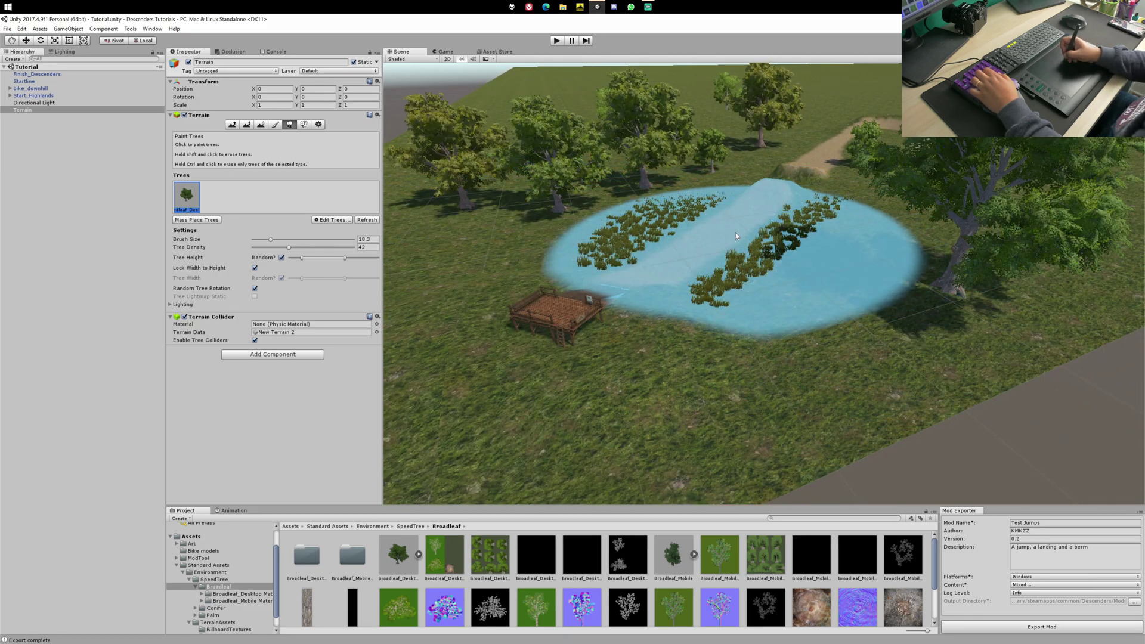
Fill the open ground farther behind the row of trees with additional scattered Broadleaf trees
mouse_move(737, 234)
right_mouse_down("shift")
mouse_move(845, 237)
mouse_move(848, 274)
mouse_move(896, 252)
mouse_move(659, 247)
mouse_move(585, 208)
right_mouse_up("shift")
left_click(570, 307)
left_click(622, 226)
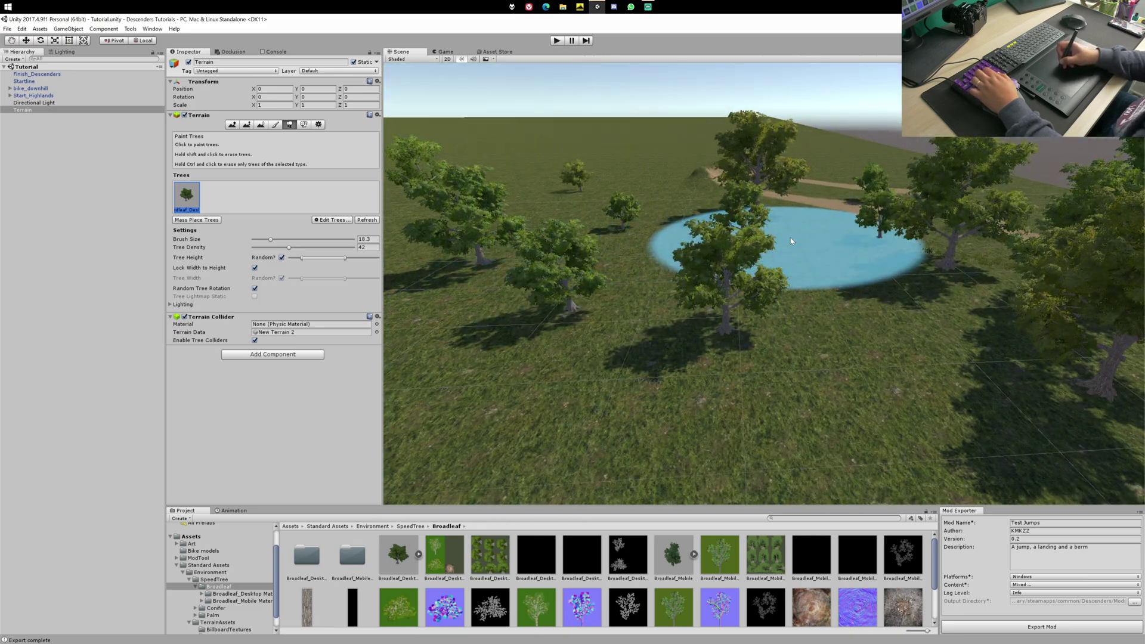
left_click(835, 287)
right_click_drag(625, 250, 710, 201)
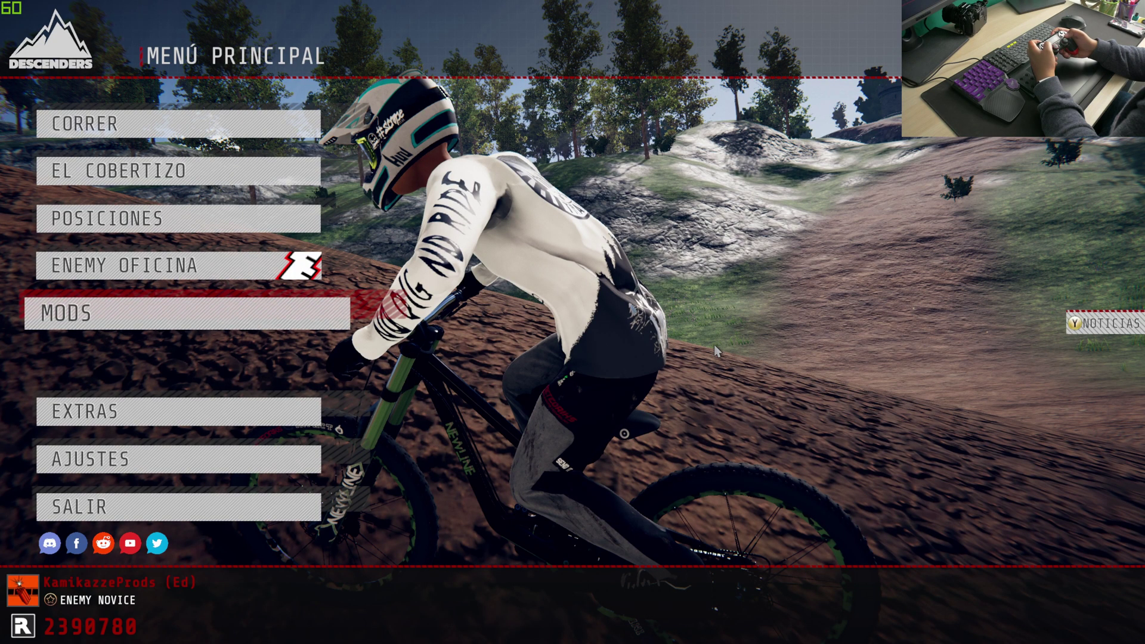
In Descenders, open the mods list and load the Test Jumps mod
key("Return")
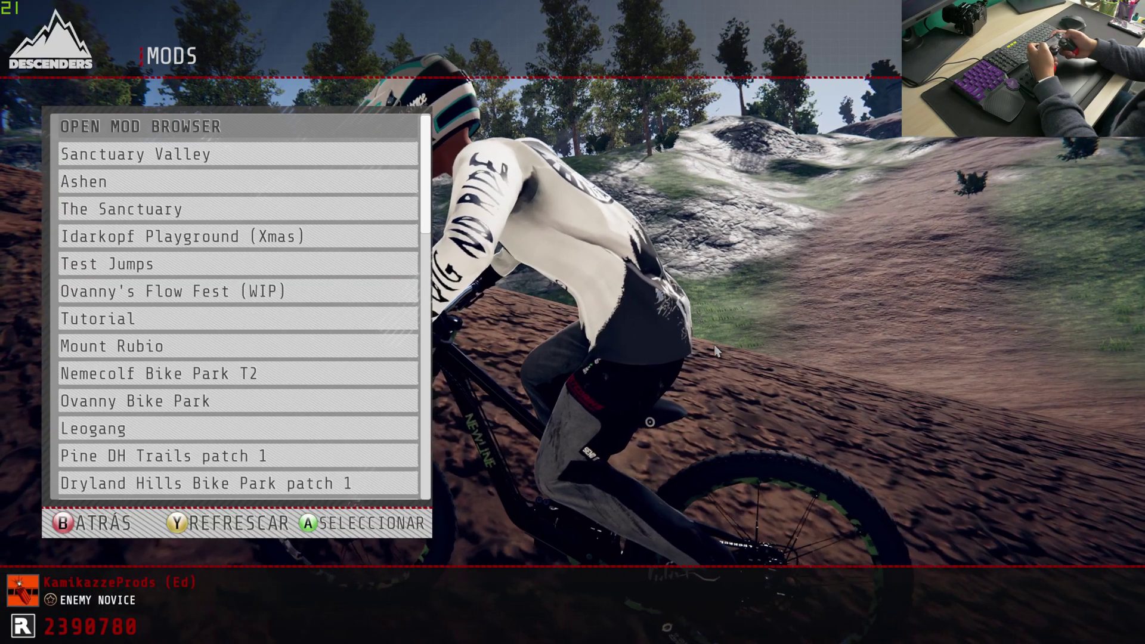
key("Down")
key("Down")
key("Down")
key("Down")
key("Down")
key("Return")
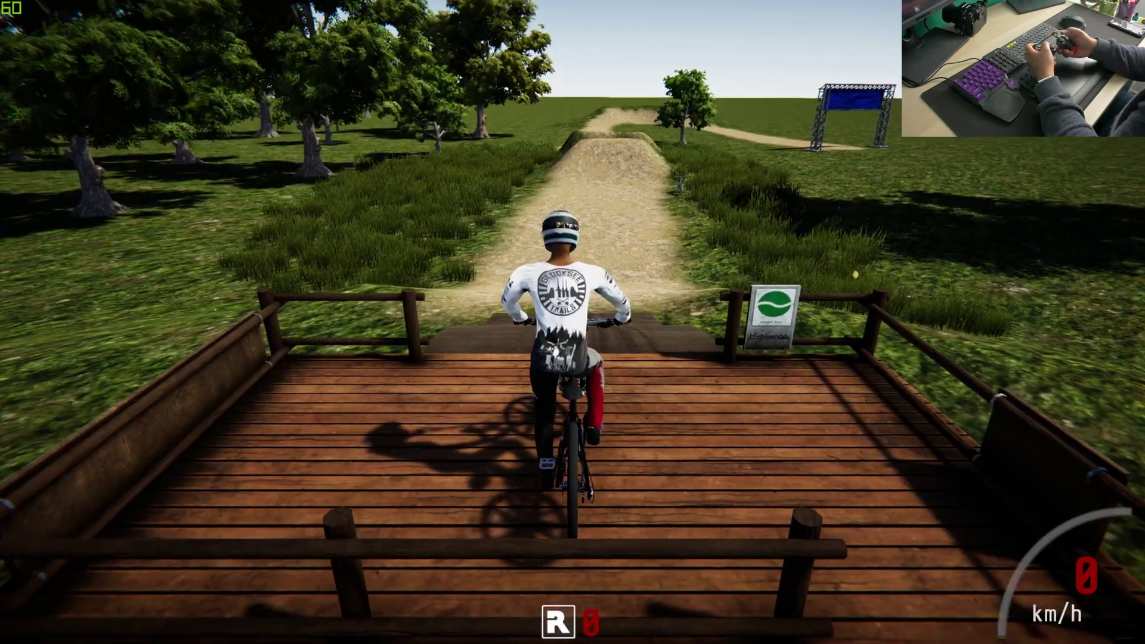
Ride the track over the jump and steer off among the trees to test the grass and trees in game
key("w")
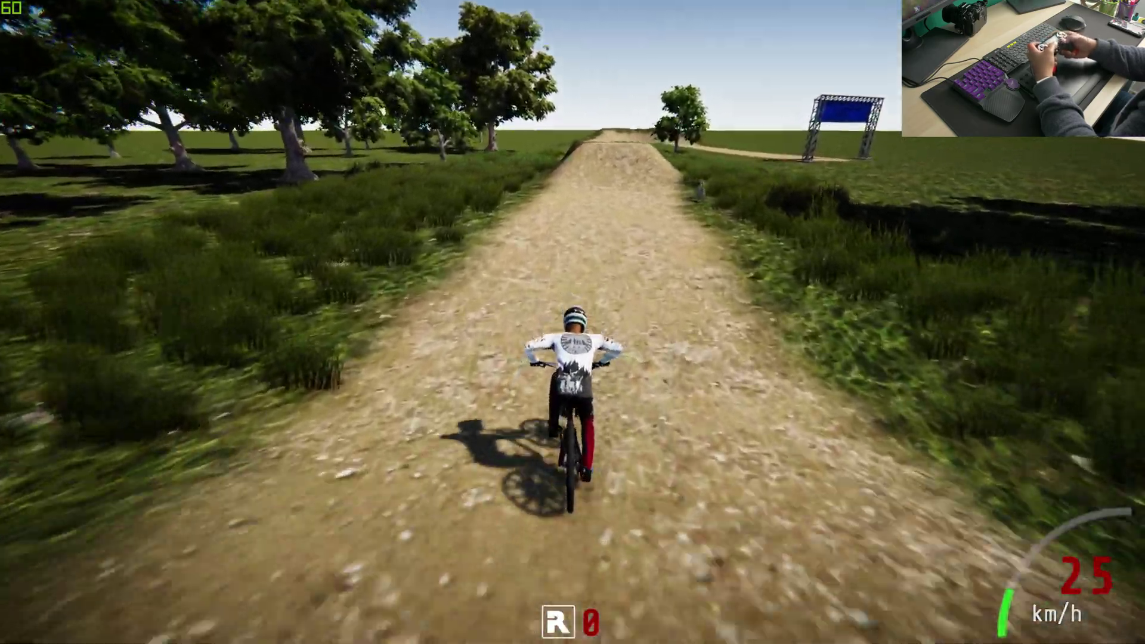
key("w")
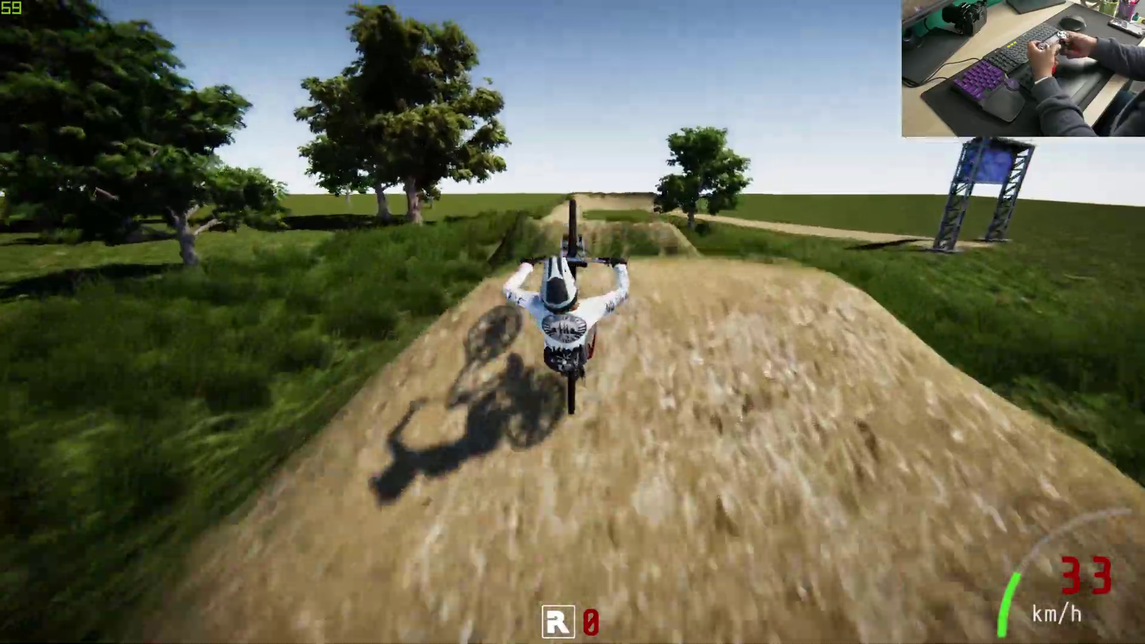
key("w")
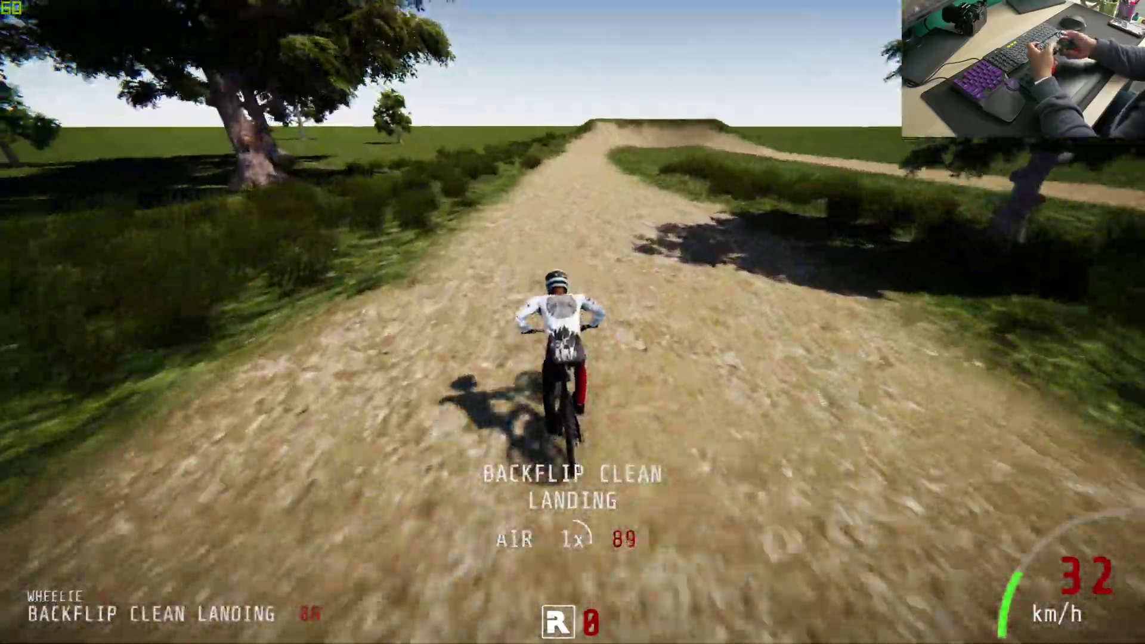
key("a")
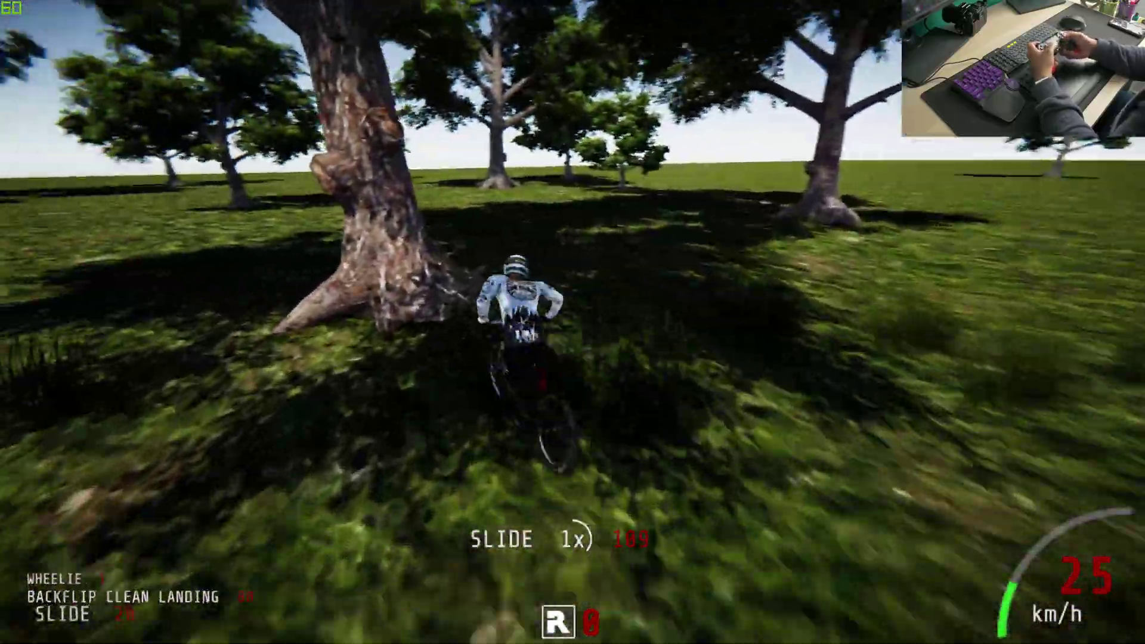
key("w")
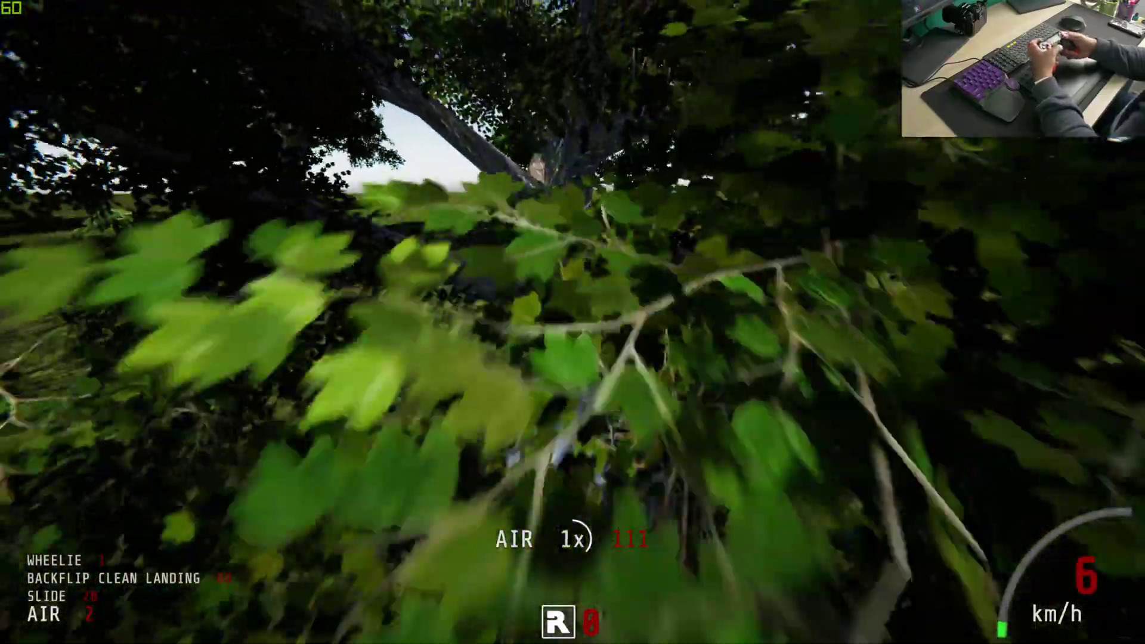
key("w")
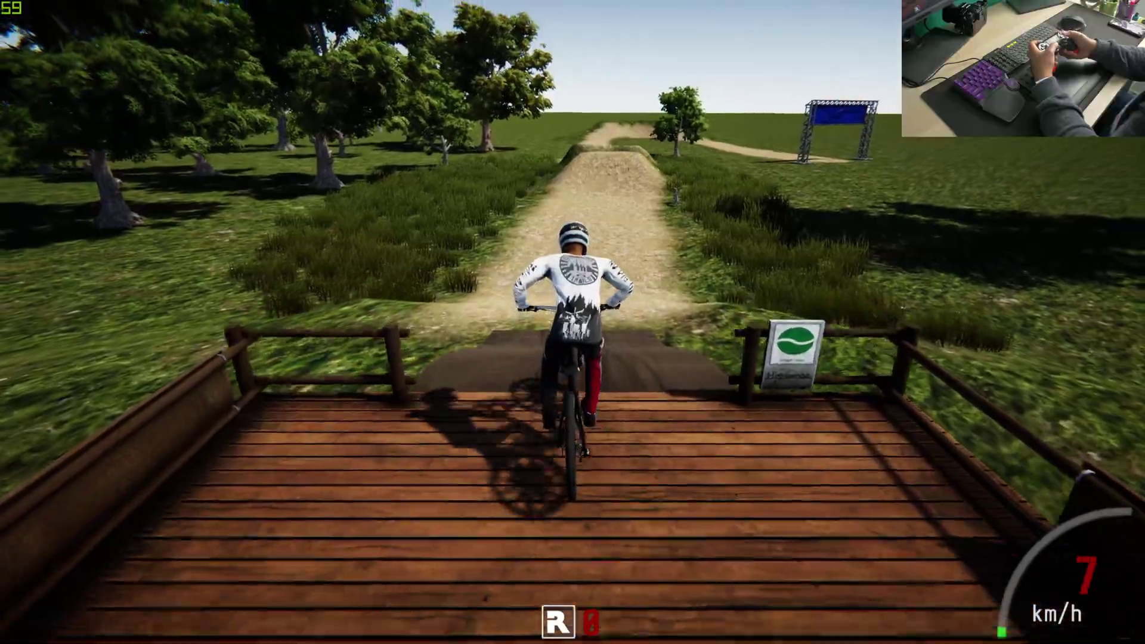